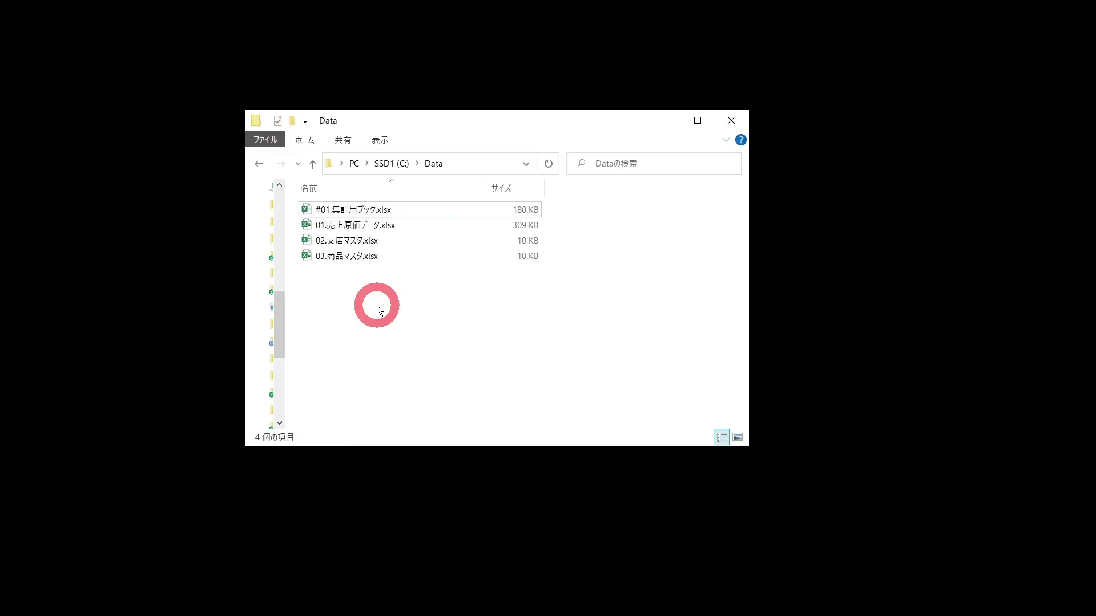
# - Open #01.集計用ブック.xlsx from the Data folder in Excel
pyautogui.click(355, 214)
pyautogui.click(355, 214)
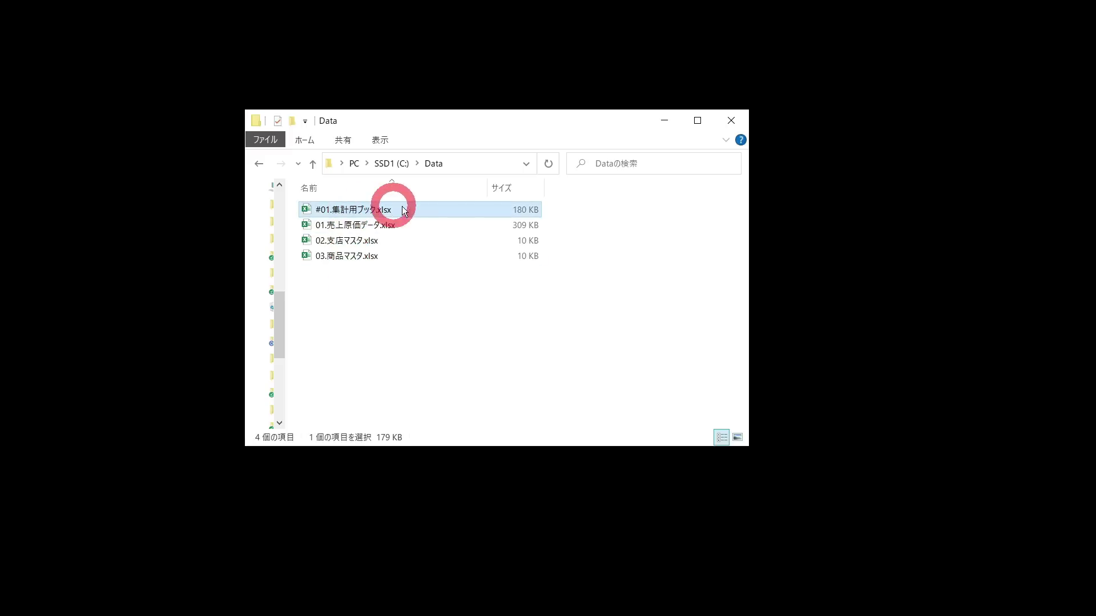
pyautogui.moveTo(421, 210)
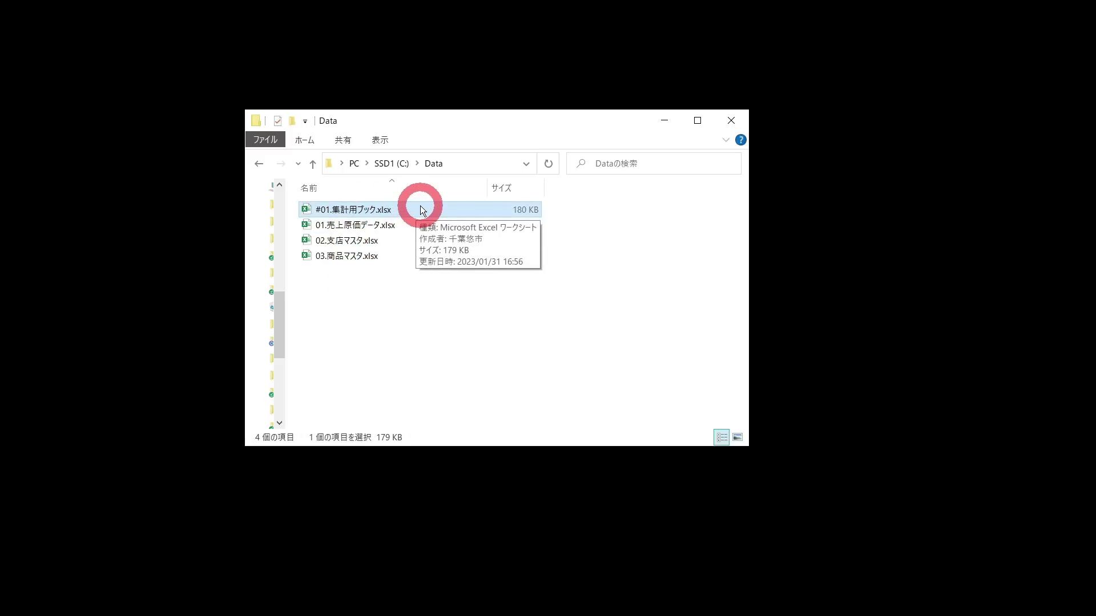
pyautogui.doubleClick(421, 210)
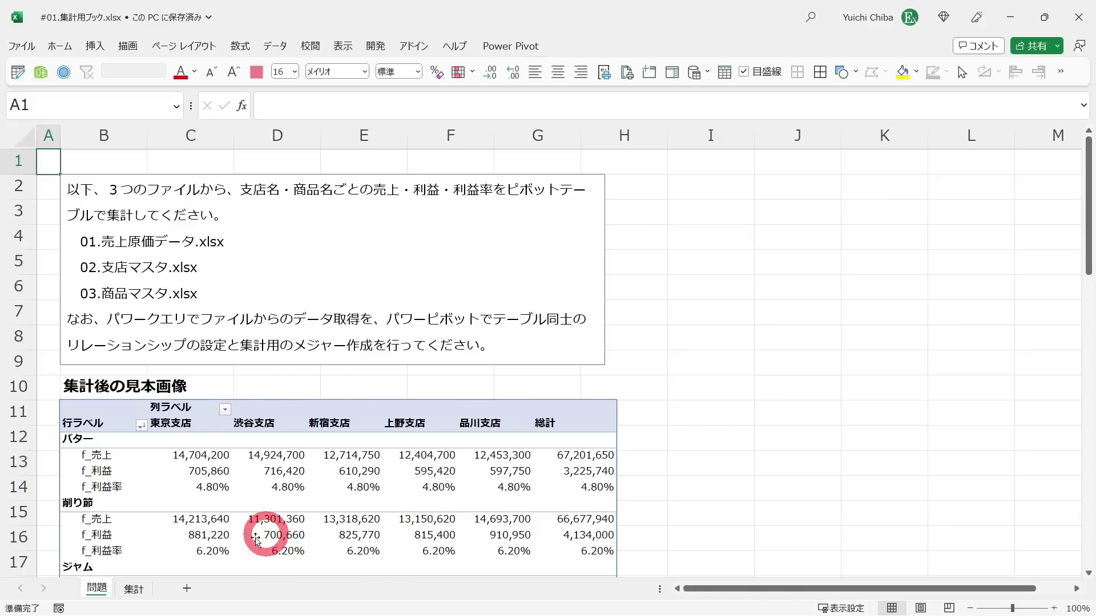
pyautogui.click(134, 588)
pyautogui.click(118, 195)
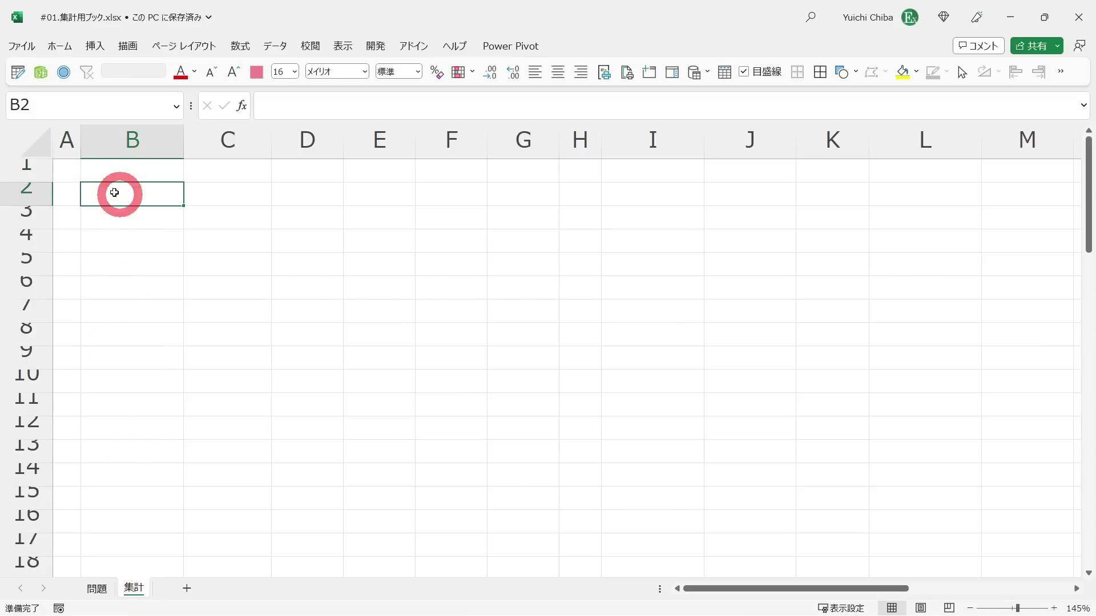
pyautogui.hotkey('ctrl', 'pageup')
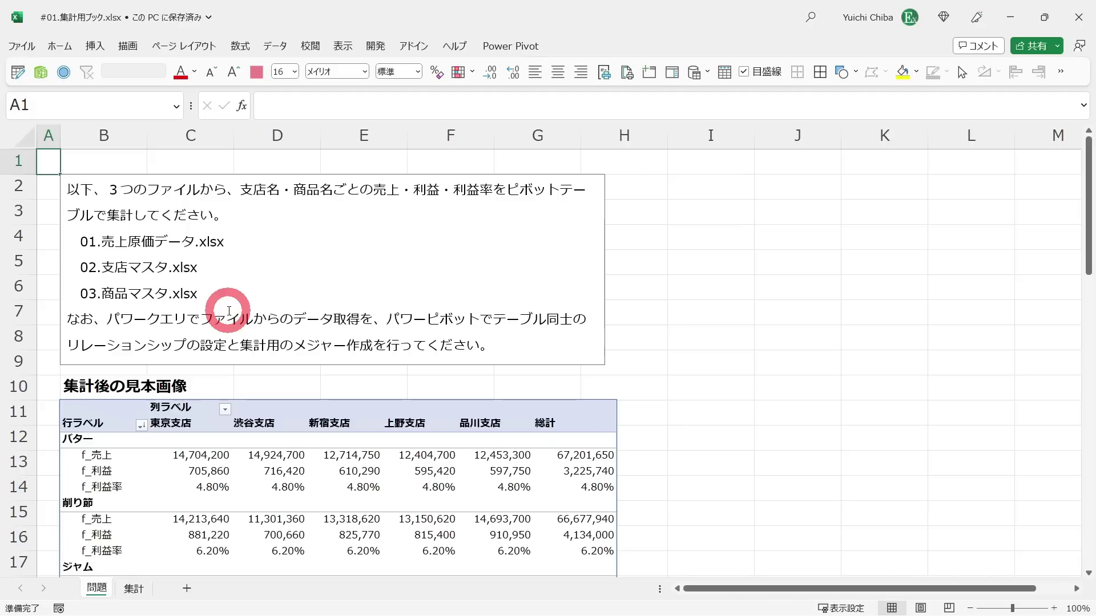
pyautogui.click(426, 242)
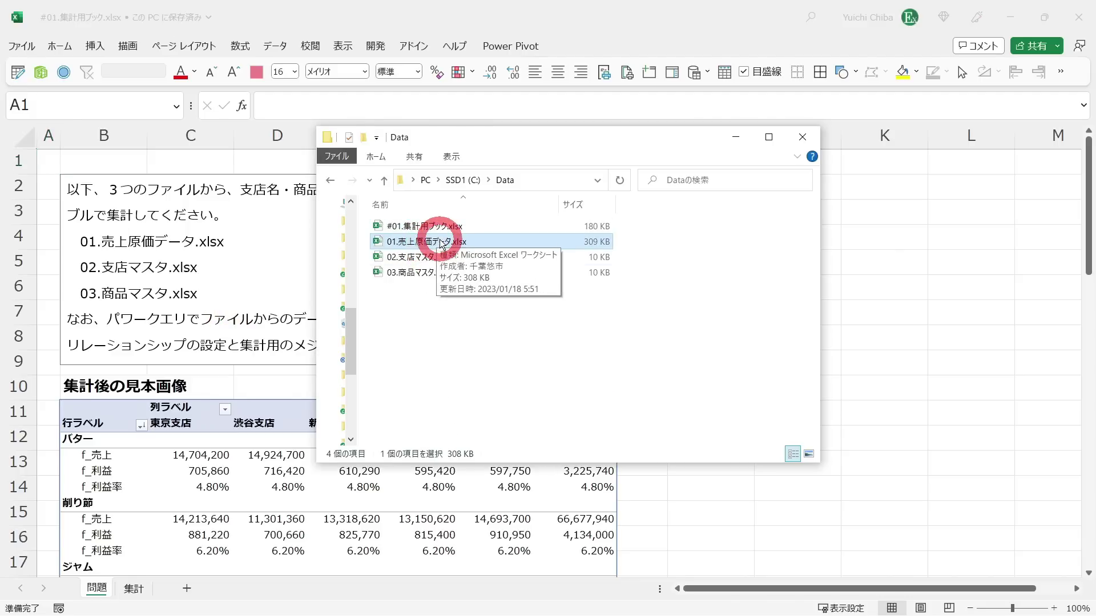
pyautogui.doubleClick(437, 241)
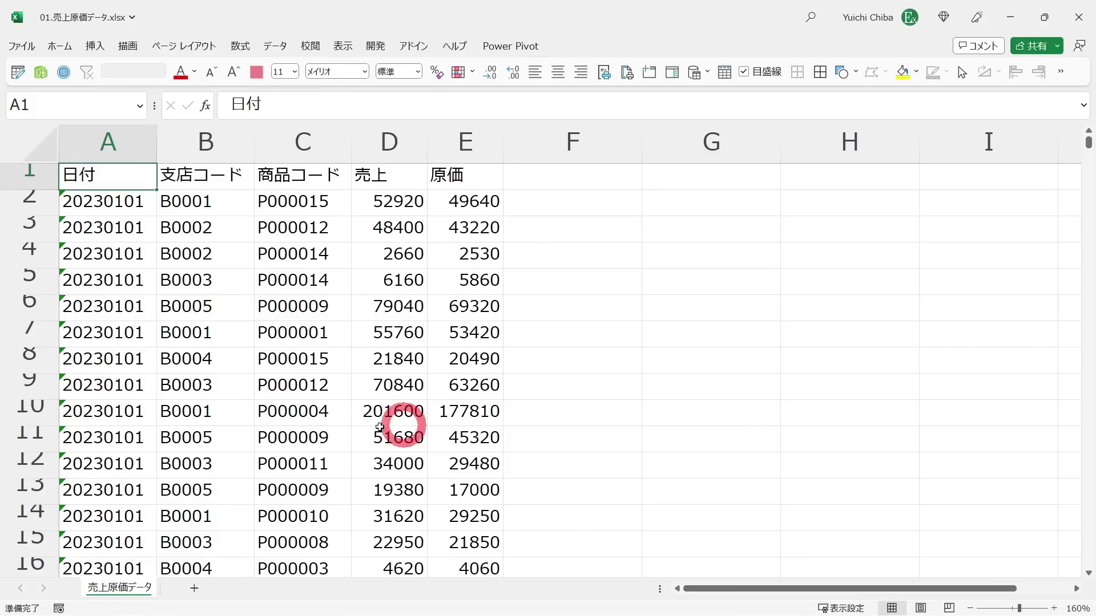
pyautogui.hotkey('alt', 'Tab')
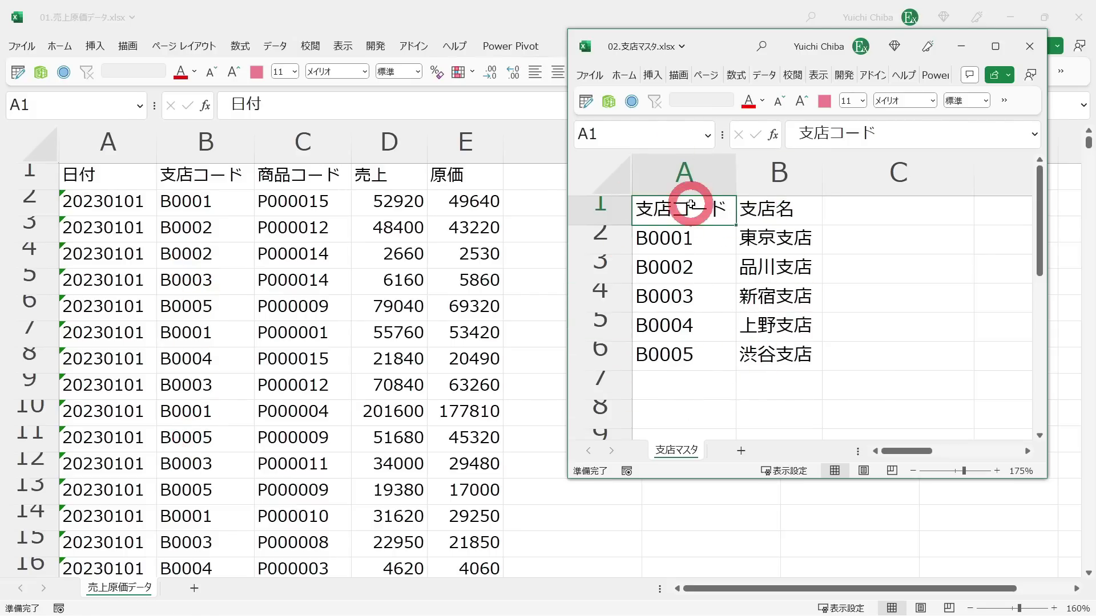
pyautogui.doubleClick(432, 274)
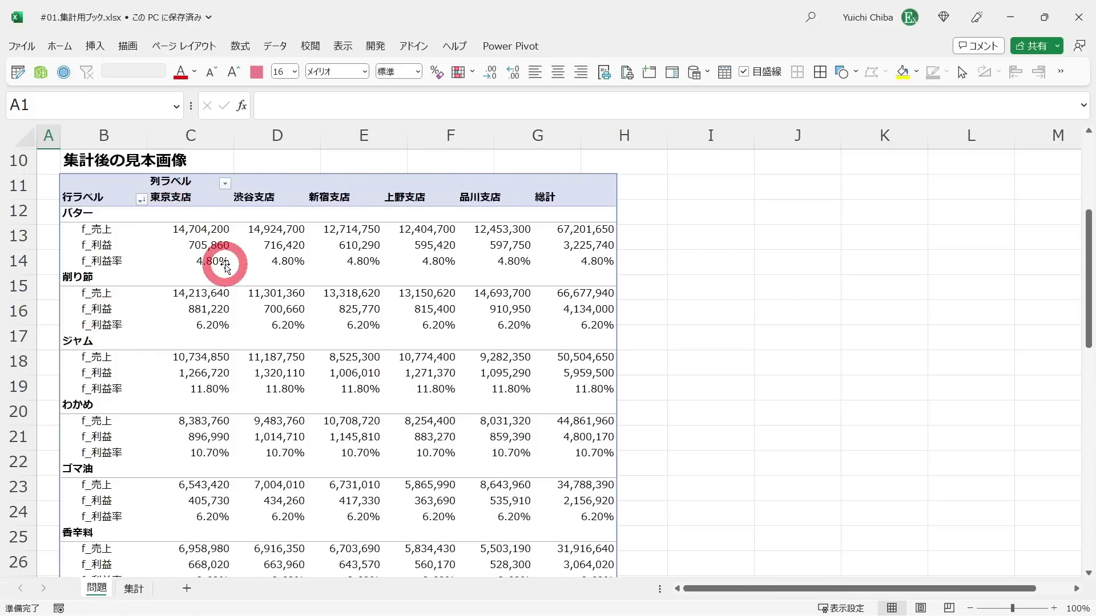
pyautogui.scroll(3, 220, 262)
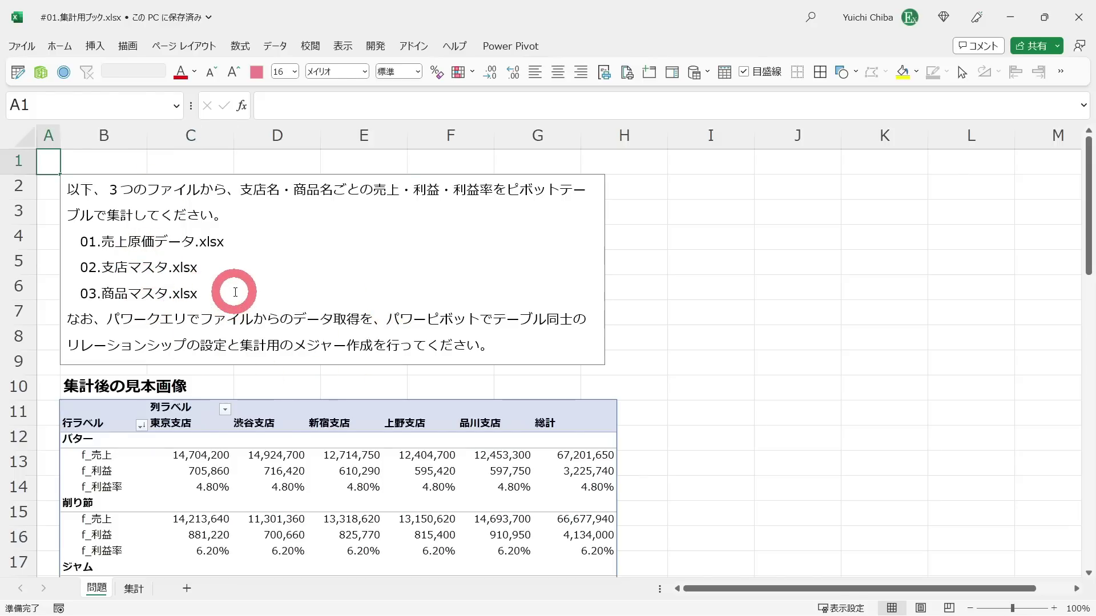
# - Import the 売上原価データ table from 01.売上原価データ.xlsx into Power Query Editor via Get Data
pyautogui.click(275, 46)
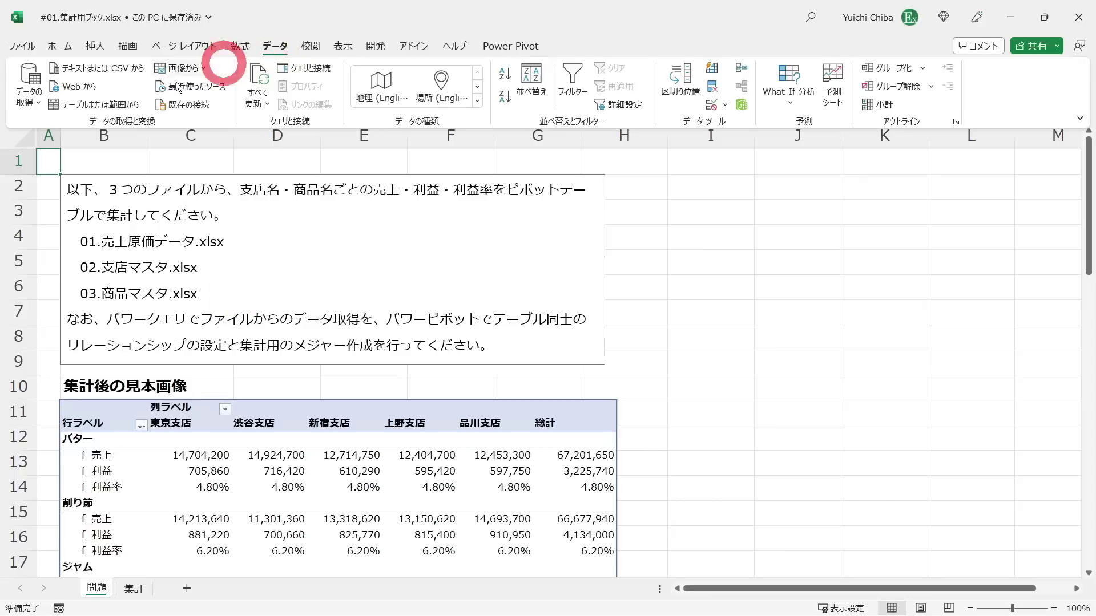
pyautogui.click(17, 93)
pyautogui.moveTo(94, 127)
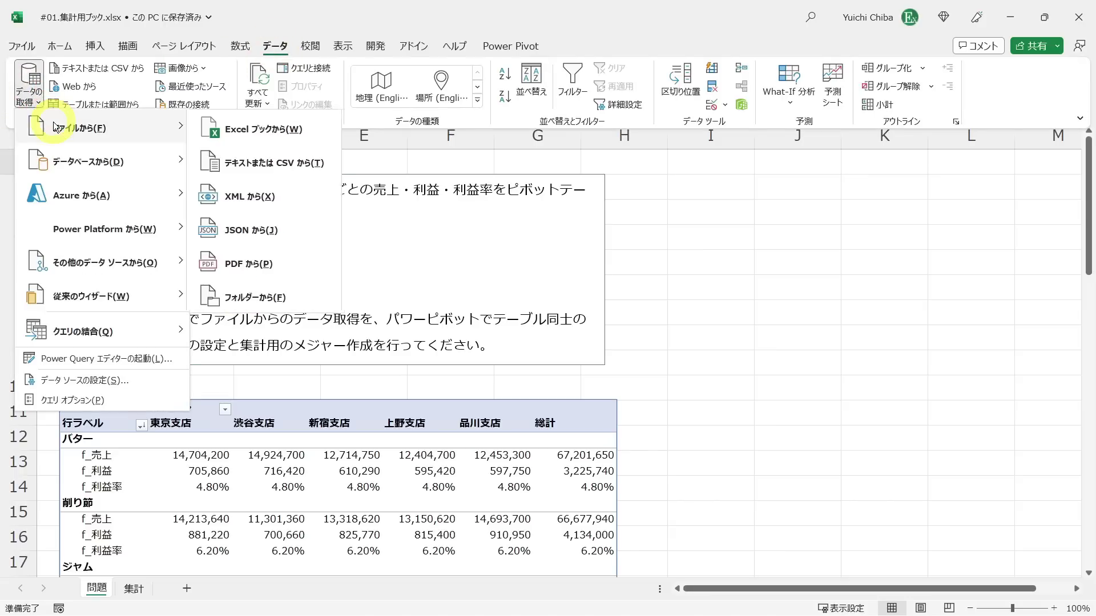
pyautogui.click(283, 128)
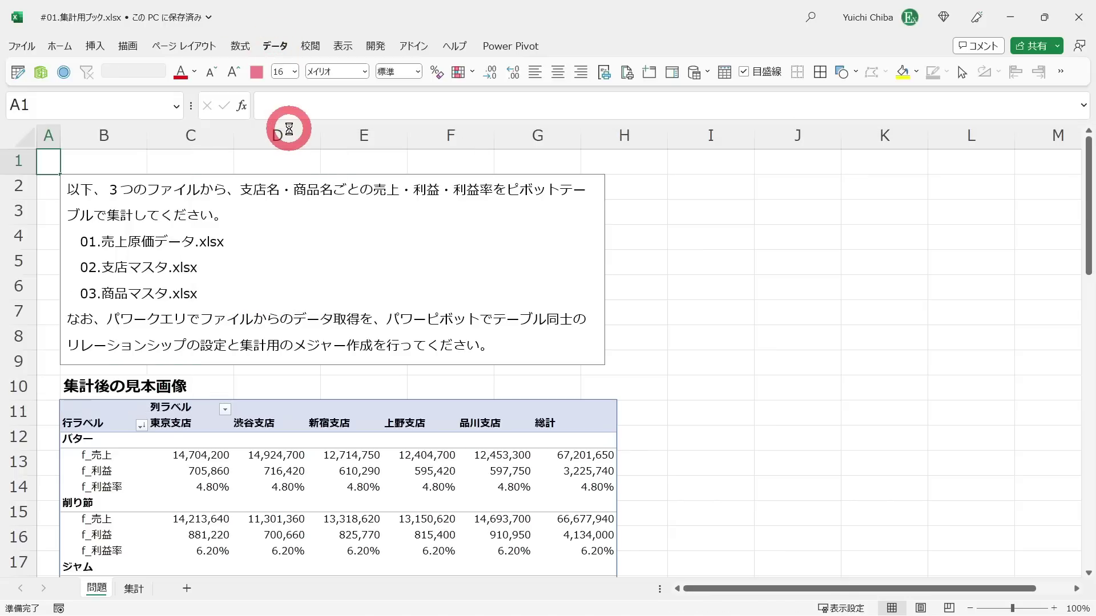
pyautogui.click(316, 279)
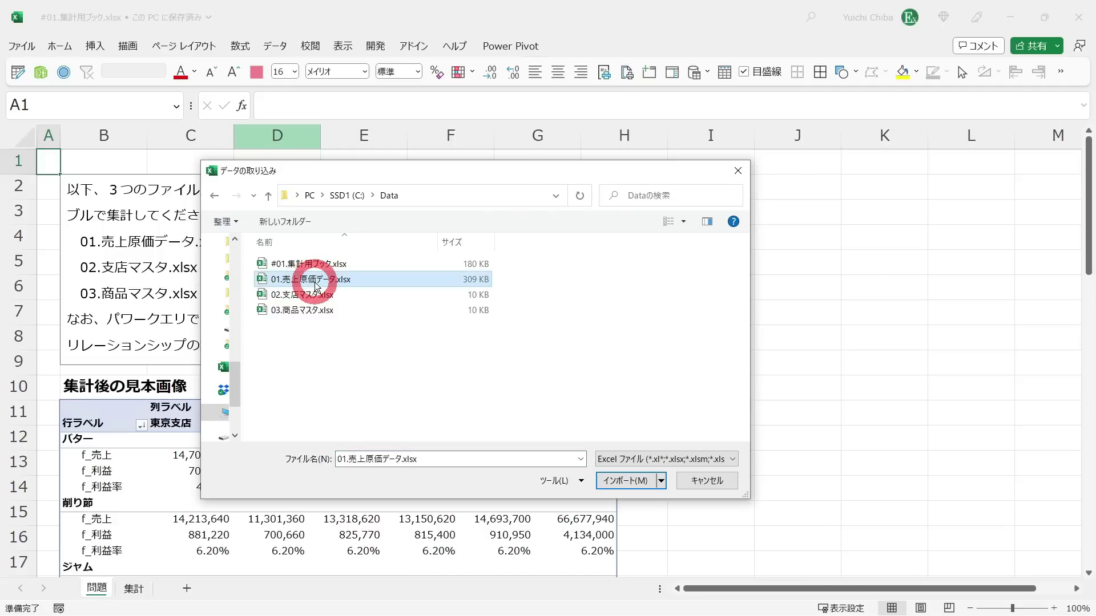
pyautogui.click(628, 483)
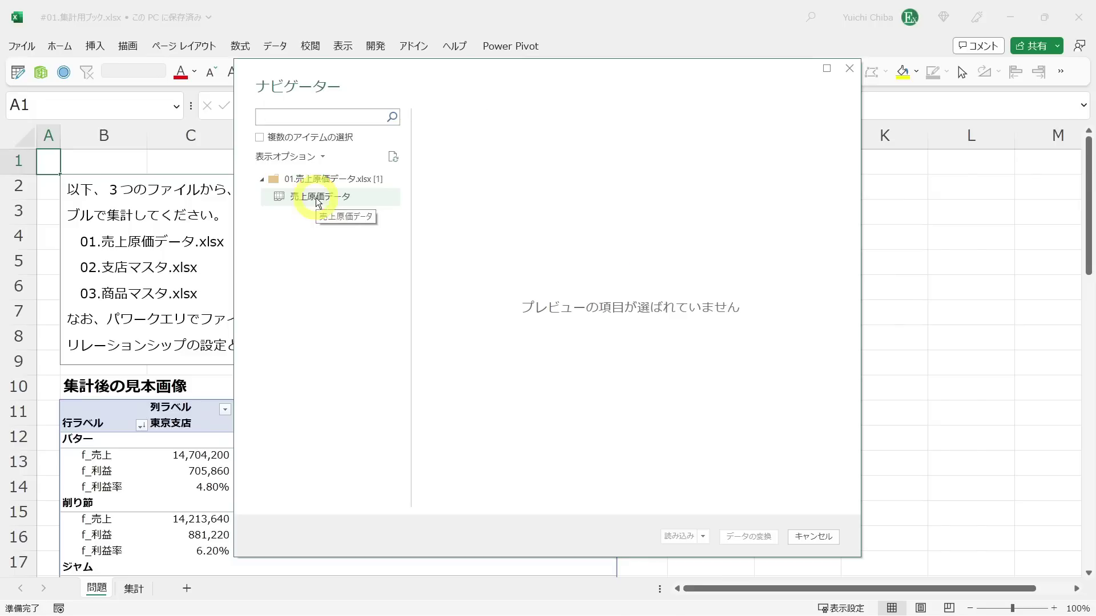
pyautogui.click(318, 199)
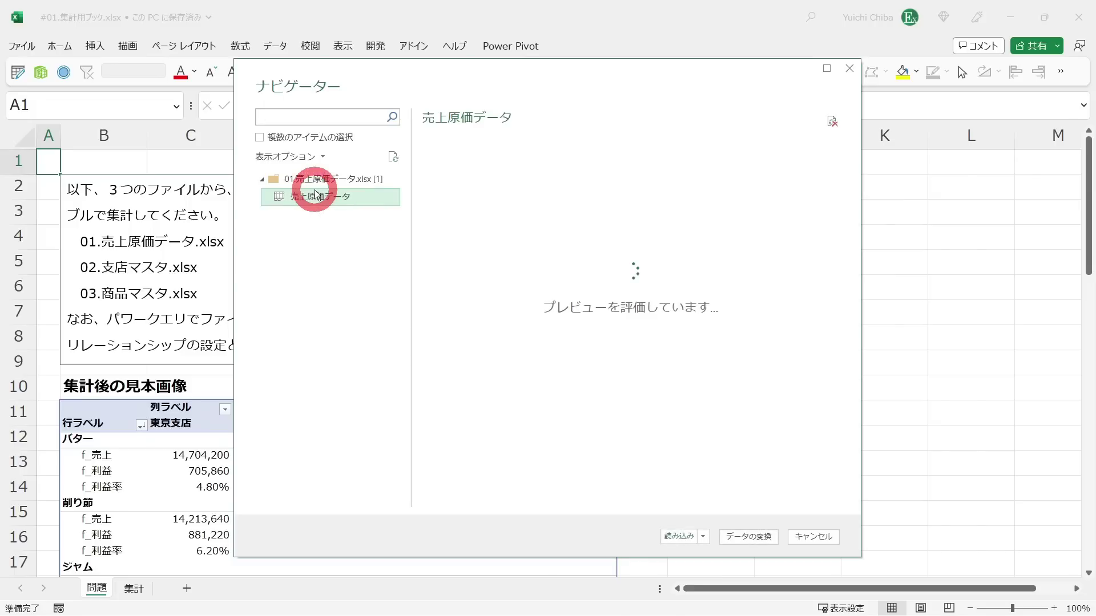
pyautogui.click(738, 538)
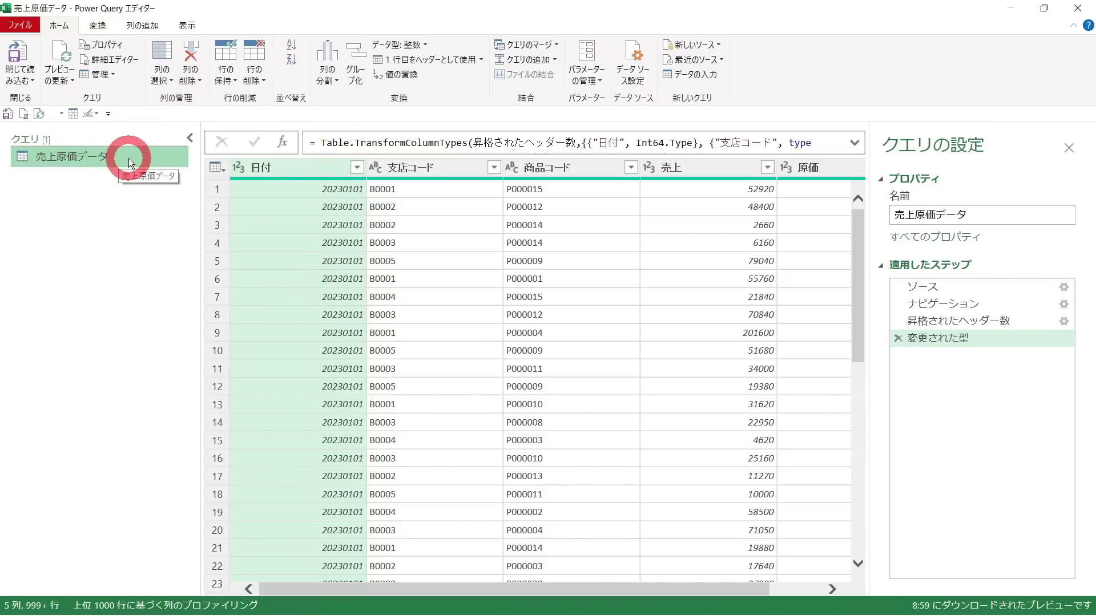
# - Add the 支店マスタ sheet of 02.支店マスタ.xlsx as a new Excel Workbook query
pyautogui.click(445, 347)
pyautogui.click(457, 366)
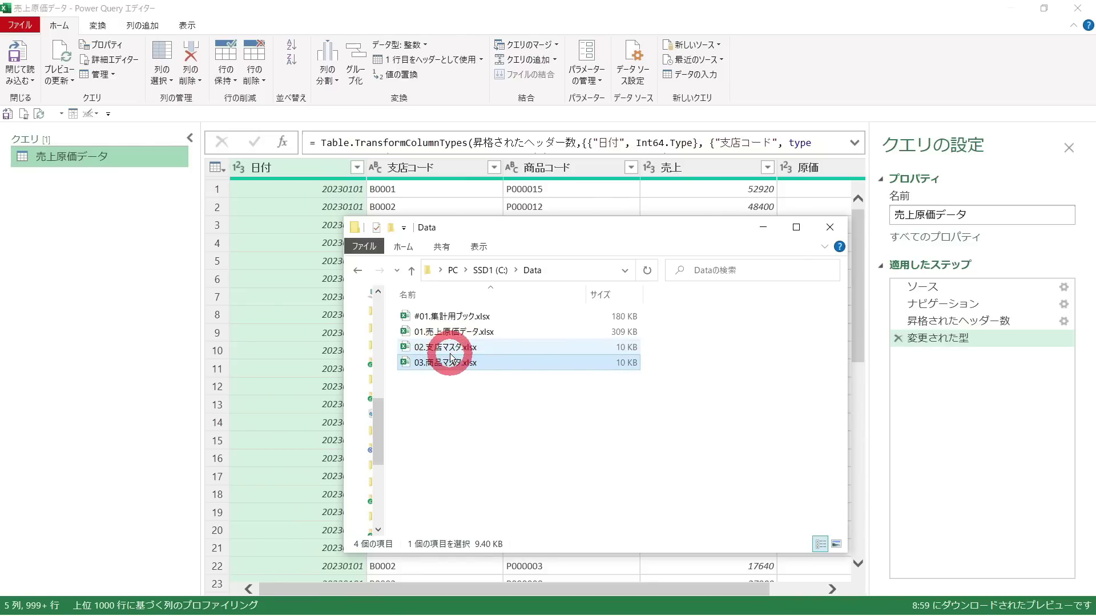
pyautogui.click(260, 229)
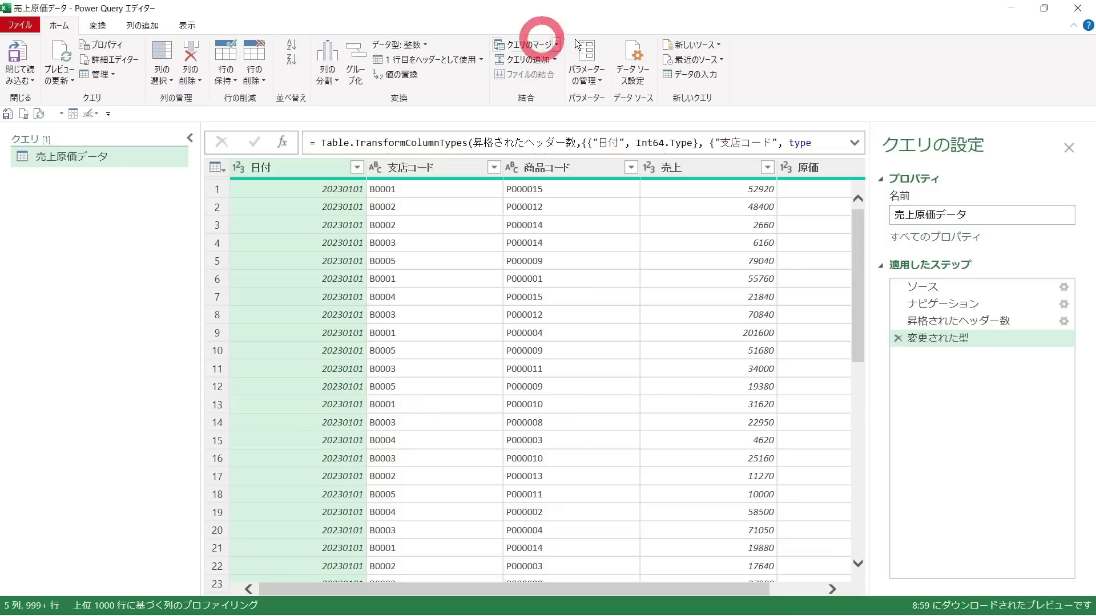
pyautogui.click(682, 46)
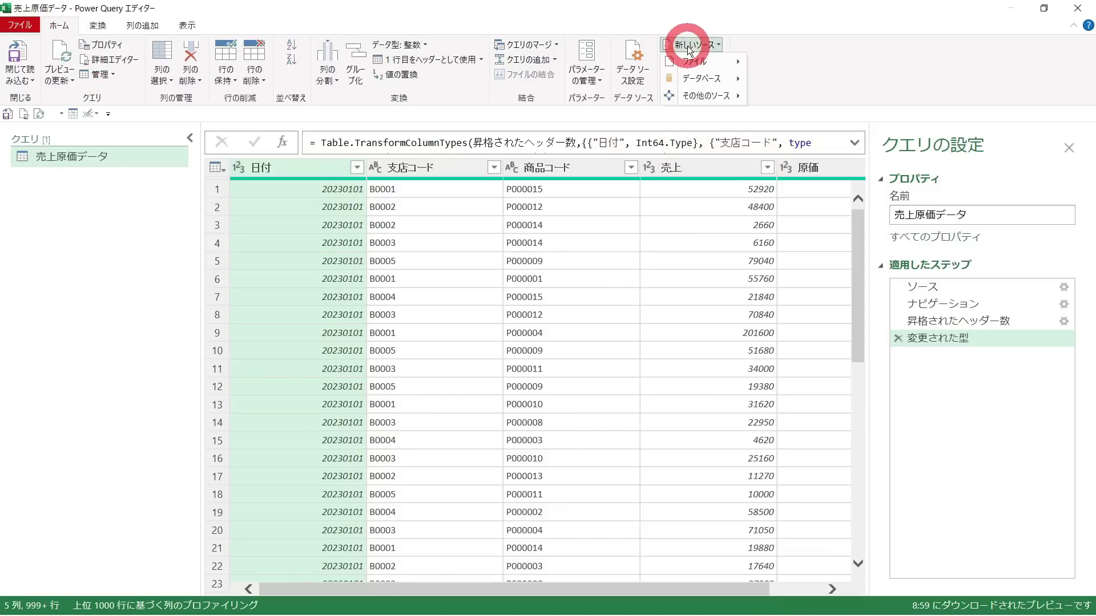
pyautogui.click(705, 64)
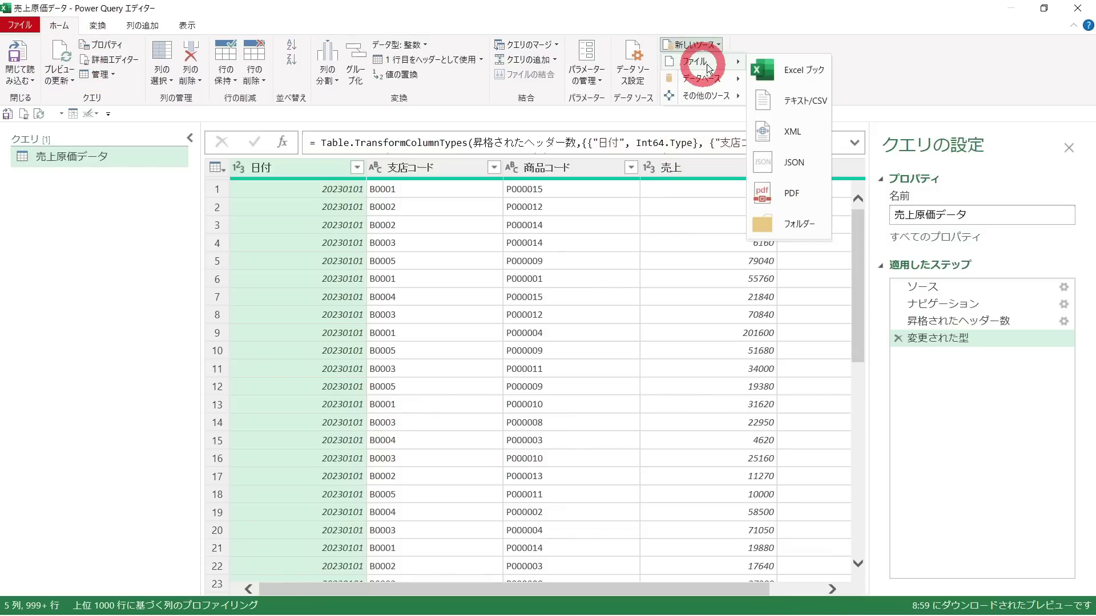
pyautogui.click(799, 73)
pyautogui.click(300, 295)
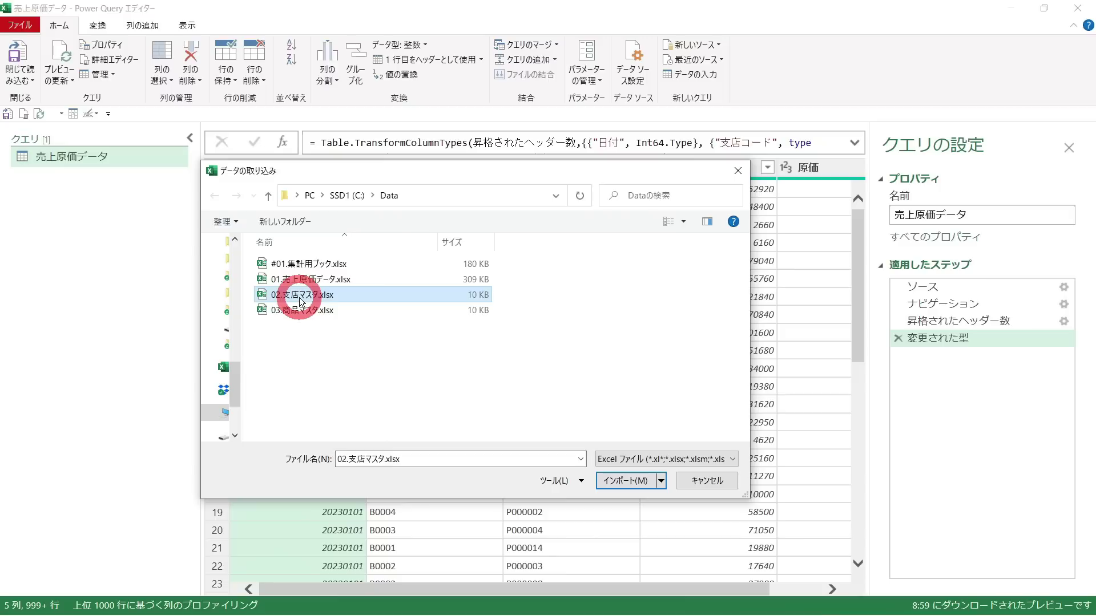
pyautogui.click(632, 484)
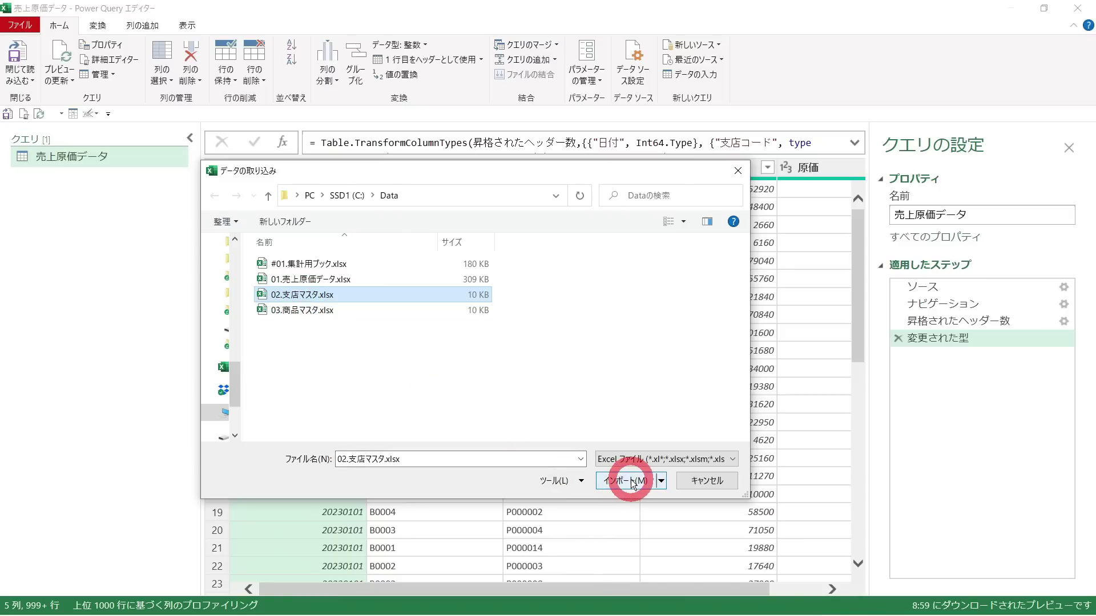
pyautogui.click(314, 197)
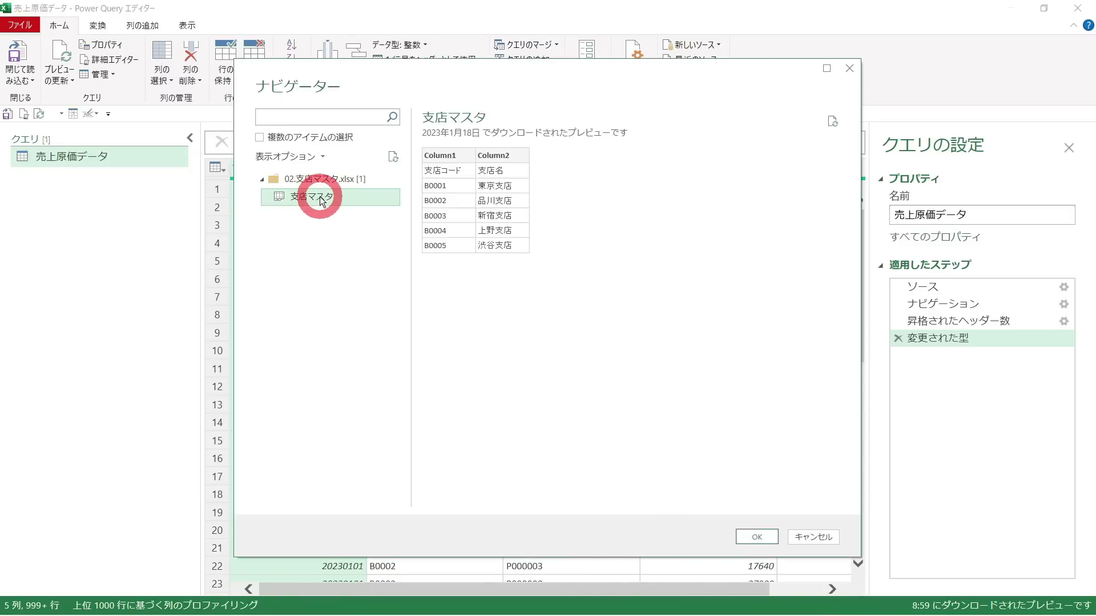
pyautogui.click(735, 534)
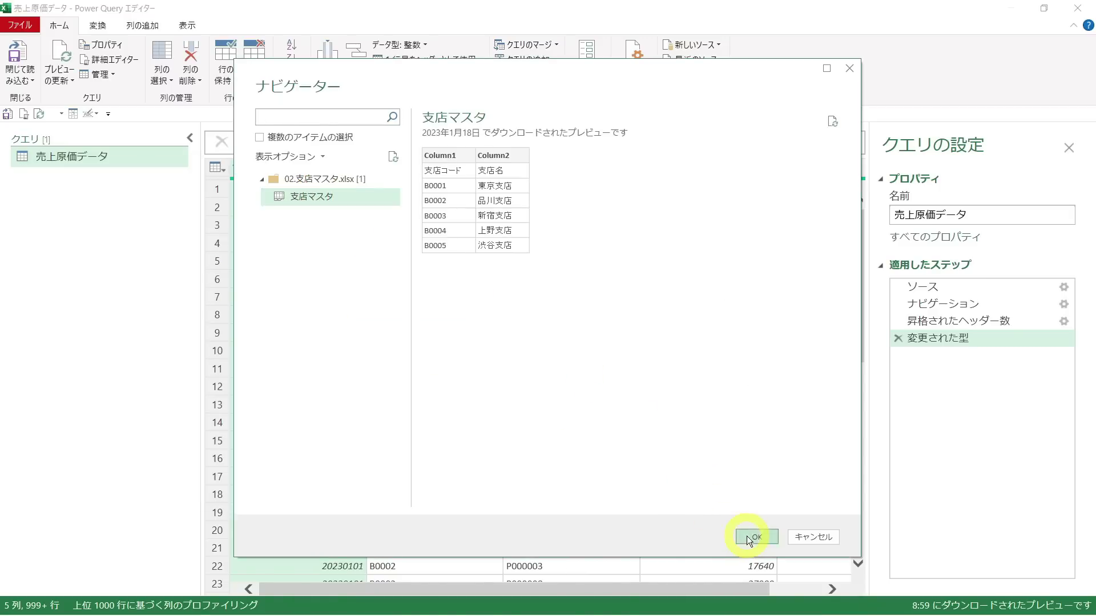
pyautogui.click(82, 178)
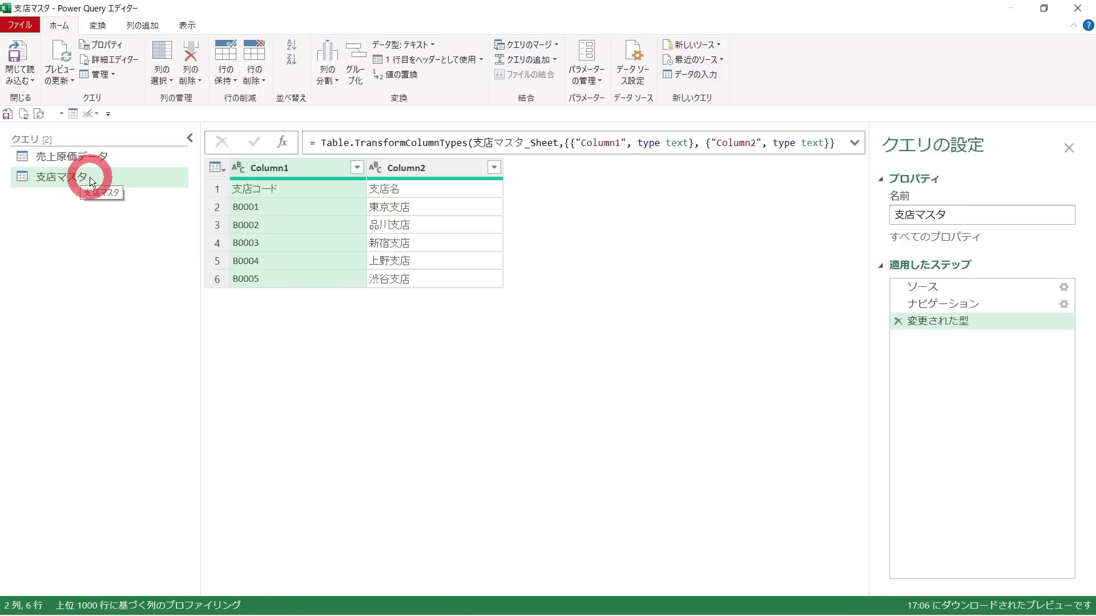
# - Import the 商品マスタ sheet from 03.商品マスタ.xlsx as a third query
pyautogui.click(695, 45)
pyautogui.moveTo(695, 62)
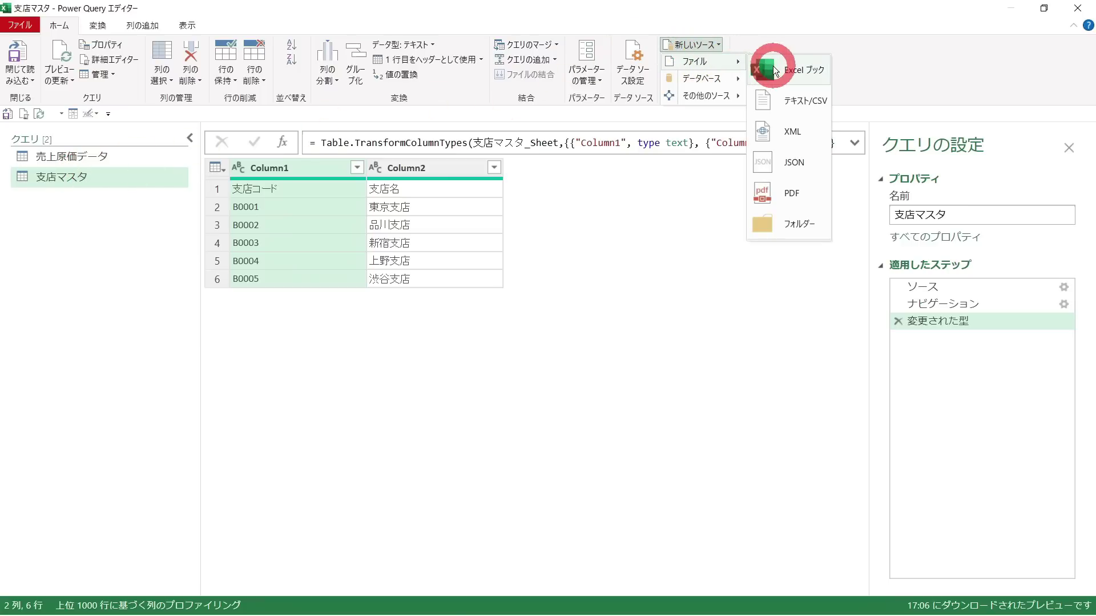
pyautogui.click(774, 70)
pyautogui.click(303, 311)
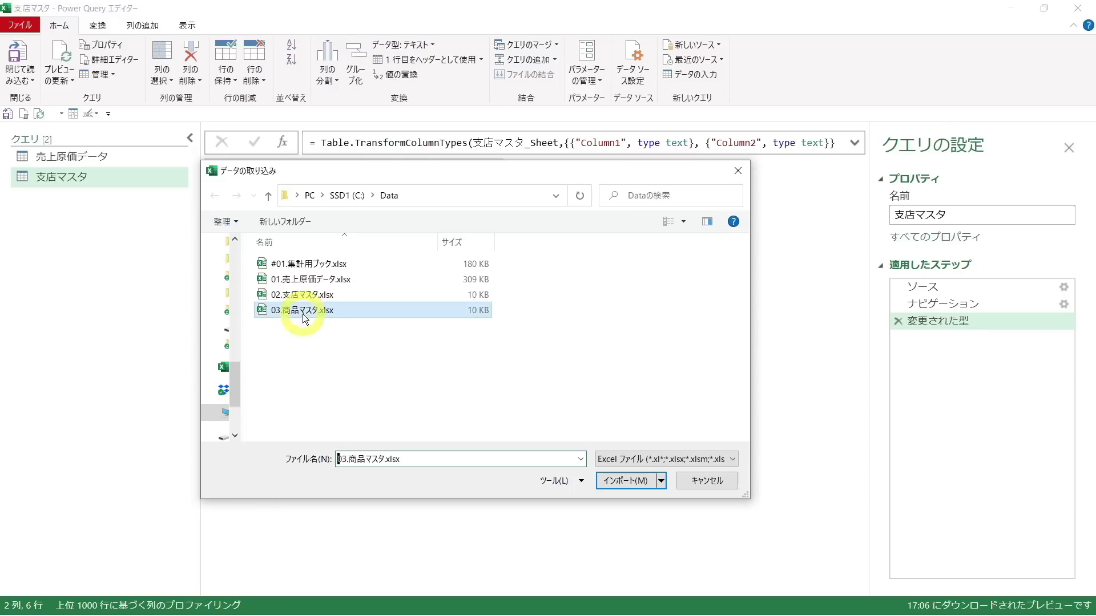
pyautogui.click(638, 482)
pyautogui.click(308, 197)
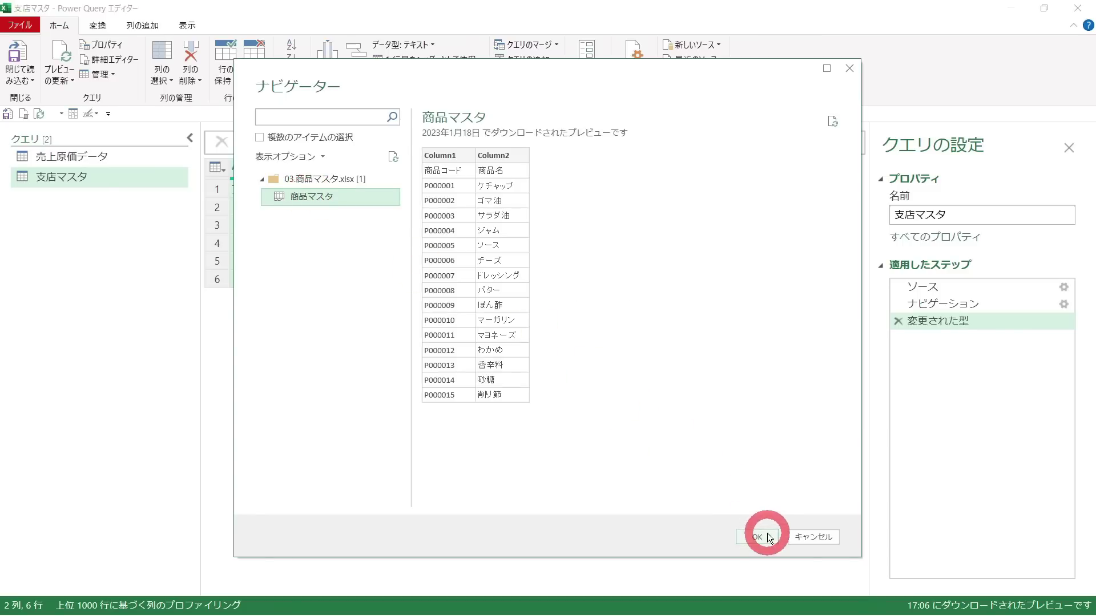
pyautogui.click(757, 537)
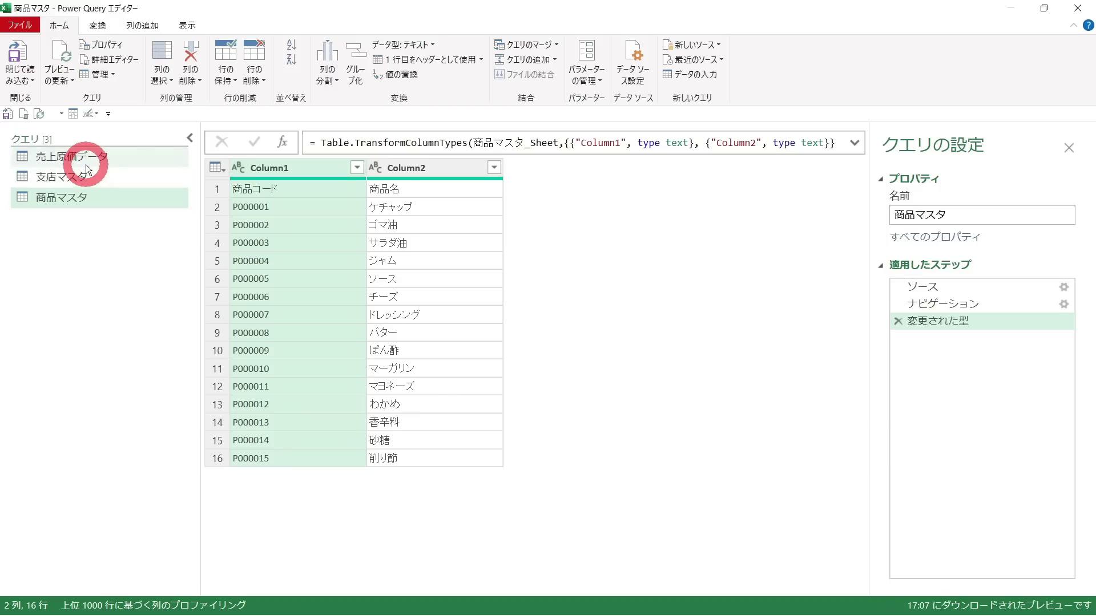
pyautogui.click(87, 167)
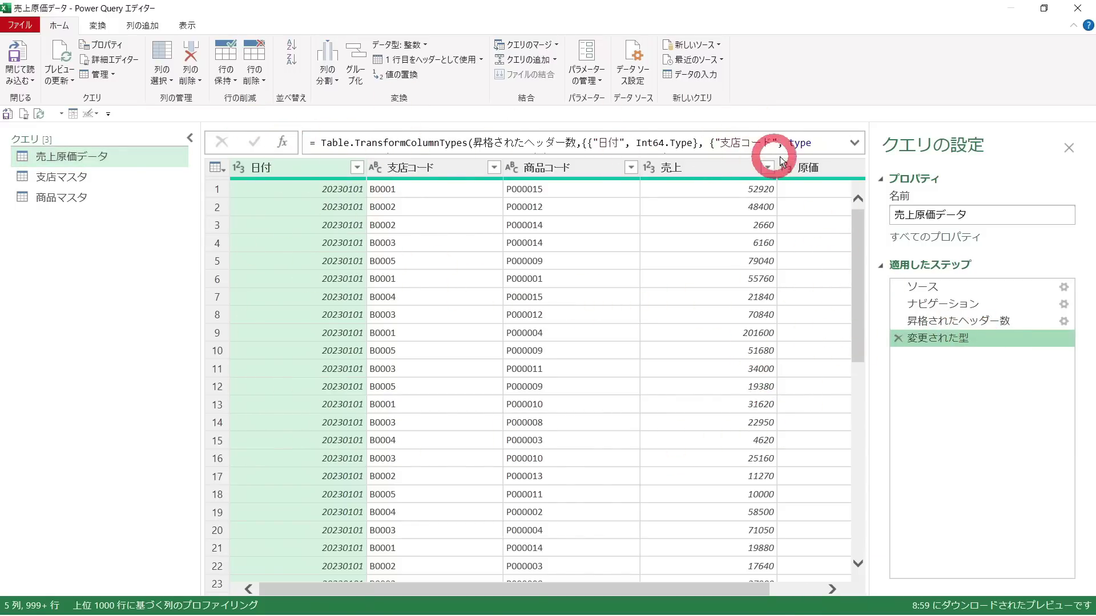
# - Change the 日付 column to the date type, replacing the existing type step
pyautogui.click(306, 171)
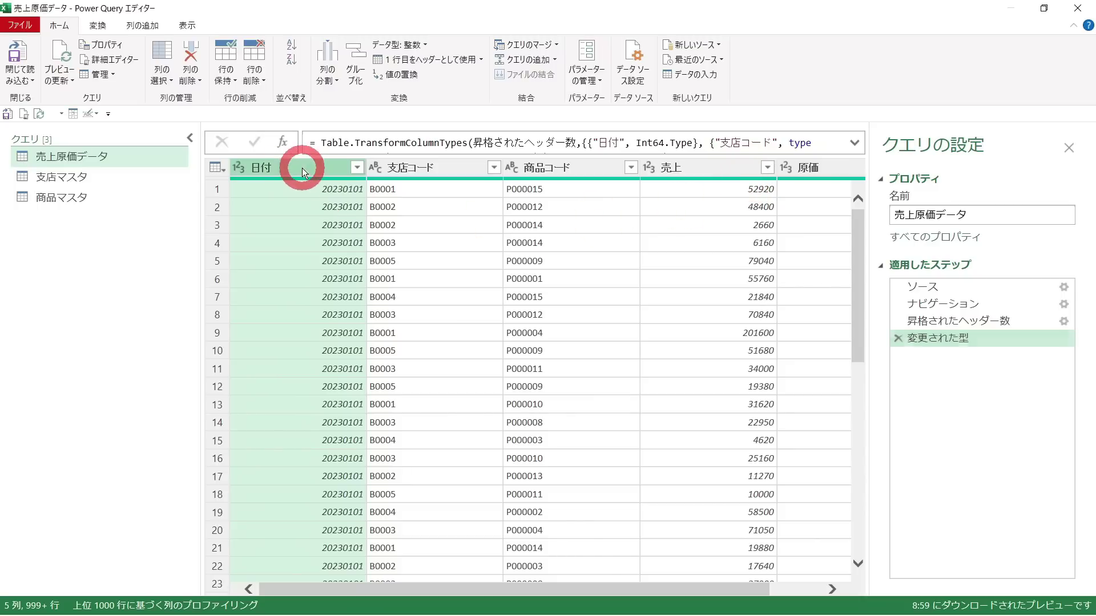
pyautogui.click(241, 169)
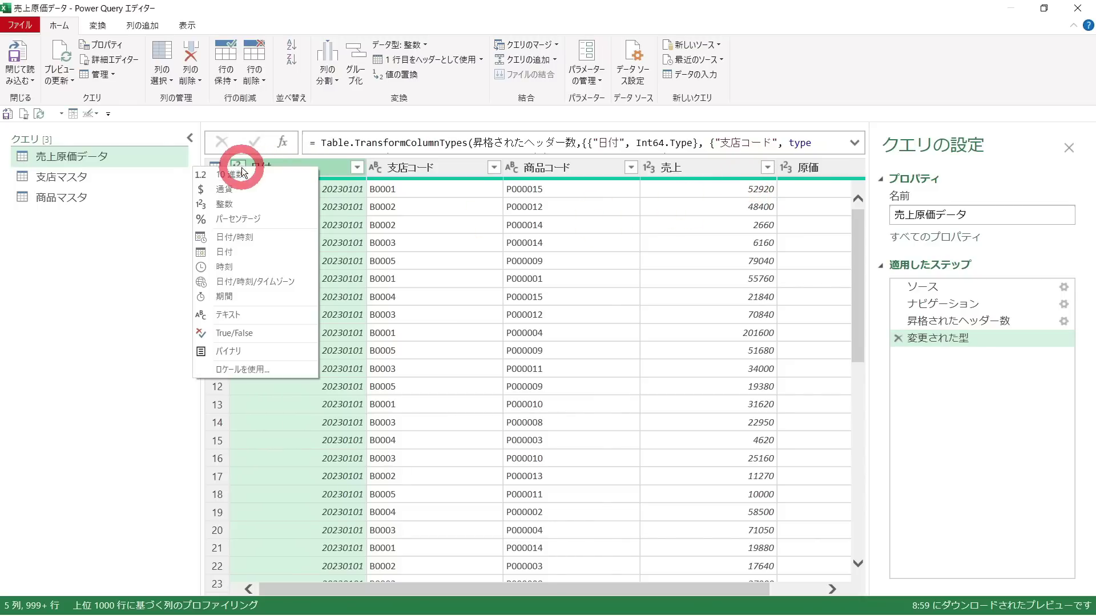
pyautogui.click(237, 256)
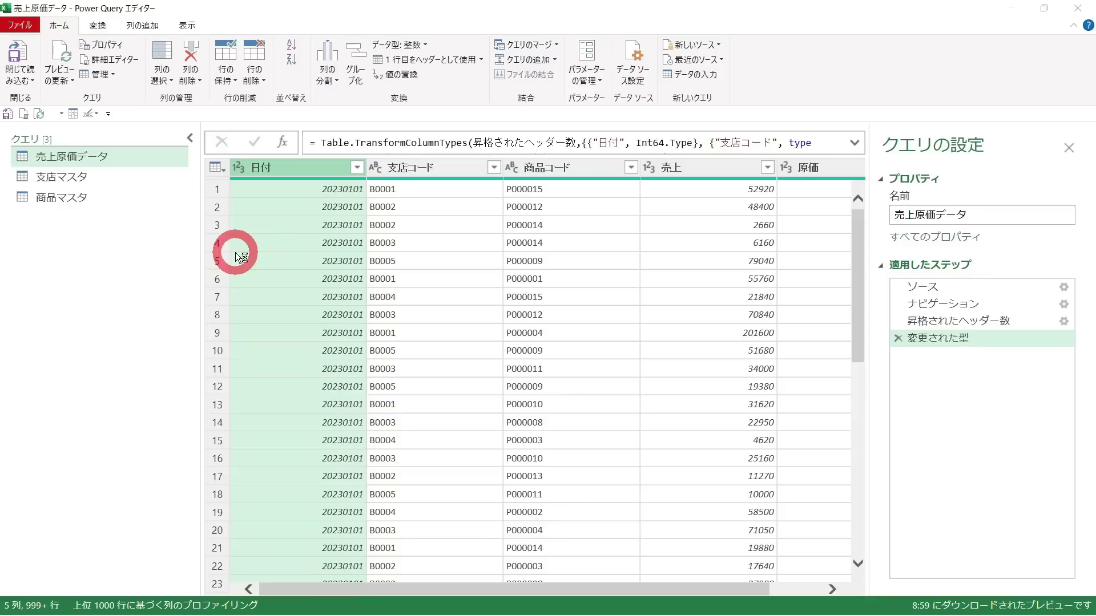
pyautogui.click(510, 351)
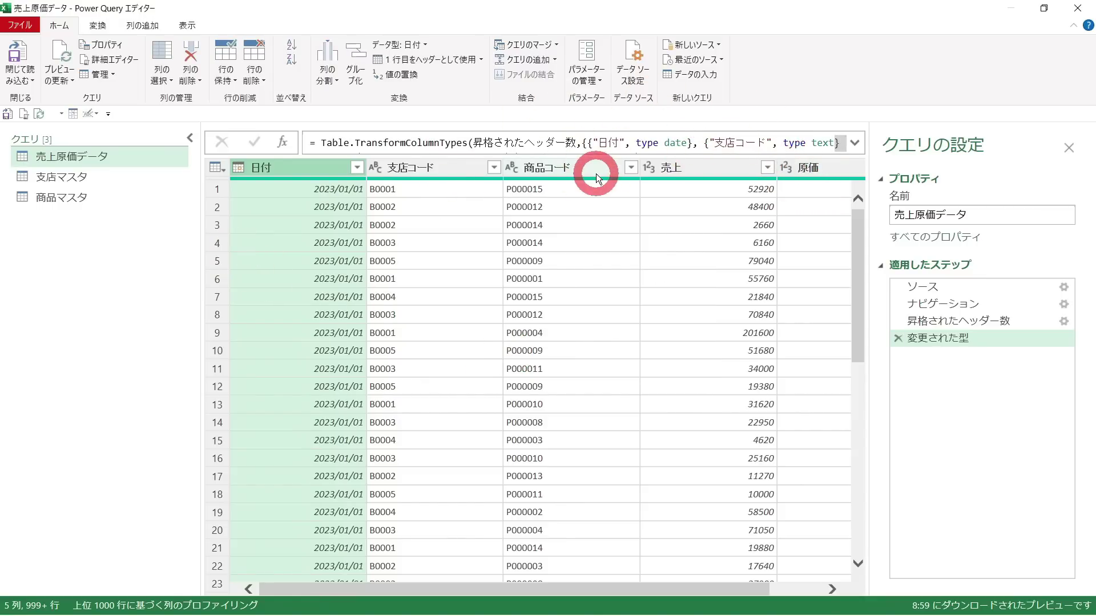
pyautogui.click(91, 180)
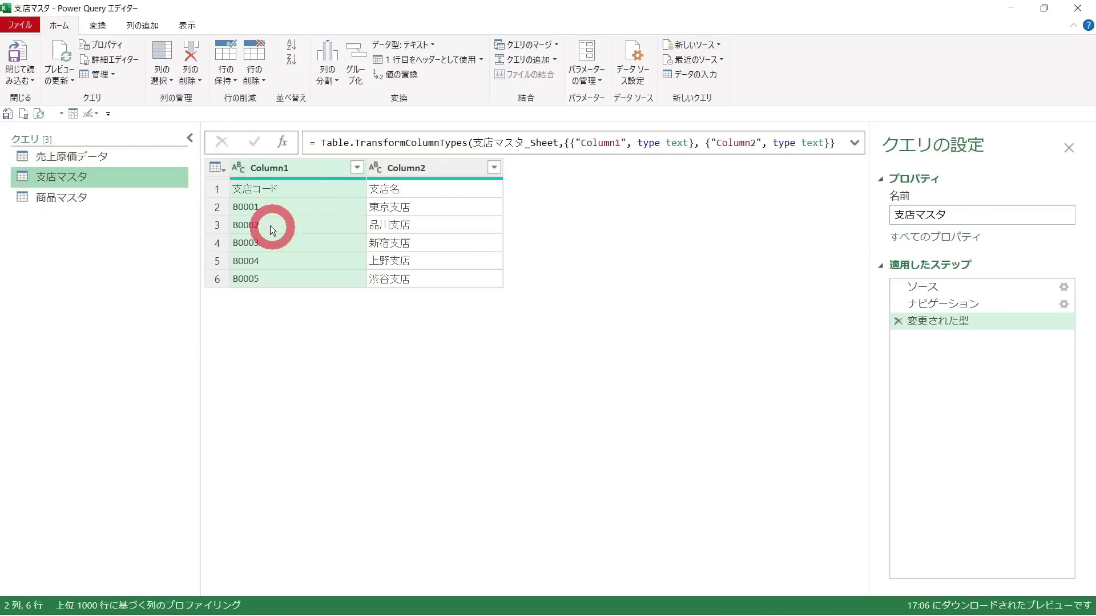
# - Drop the auto type step and promote row 1 so 支店コード and 支店名 become headers
pyautogui.click(222, 188)
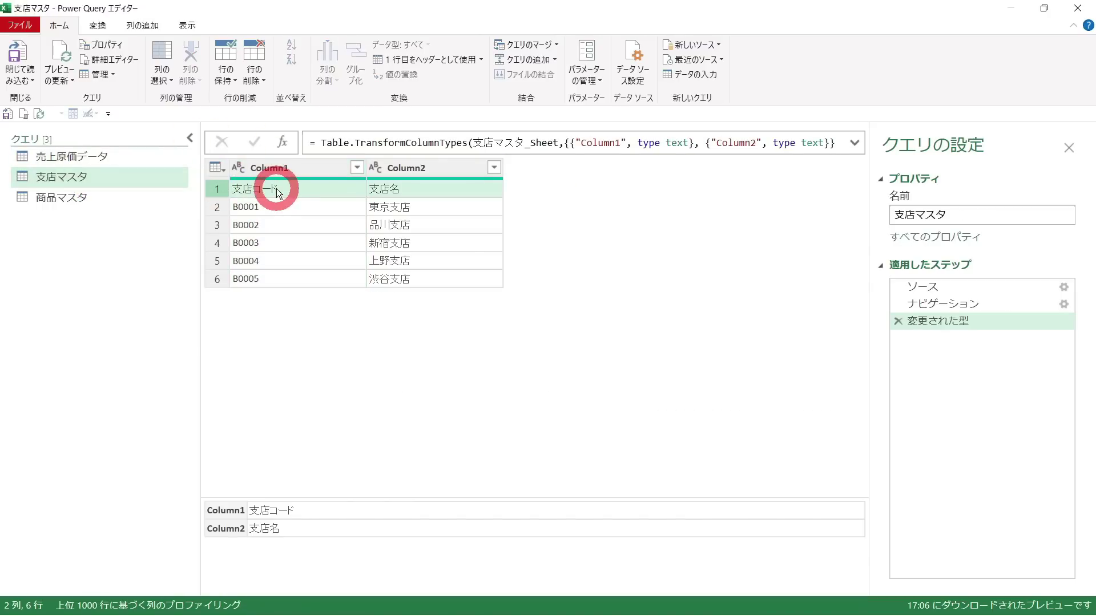
pyautogui.click(899, 322)
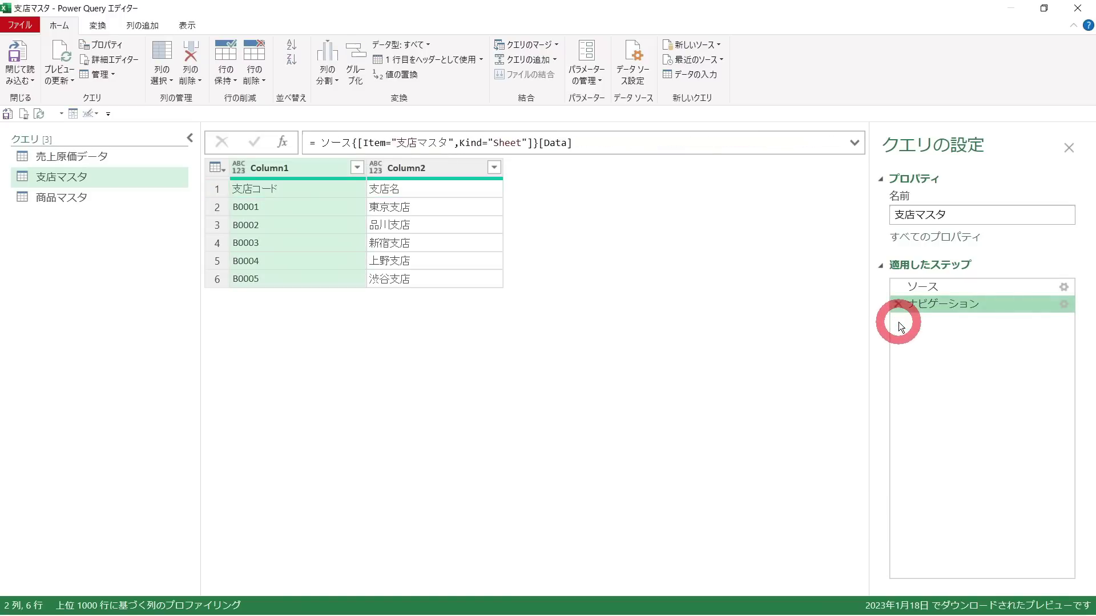
pyautogui.click(430, 64)
pyautogui.click(936, 323)
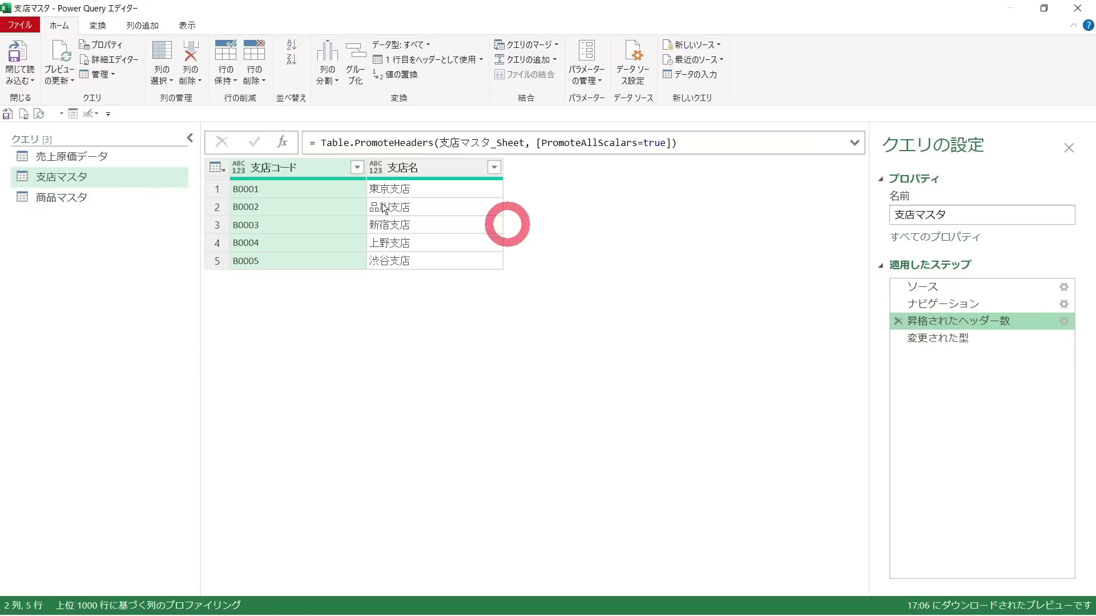
pyautogui.click(936, 338)
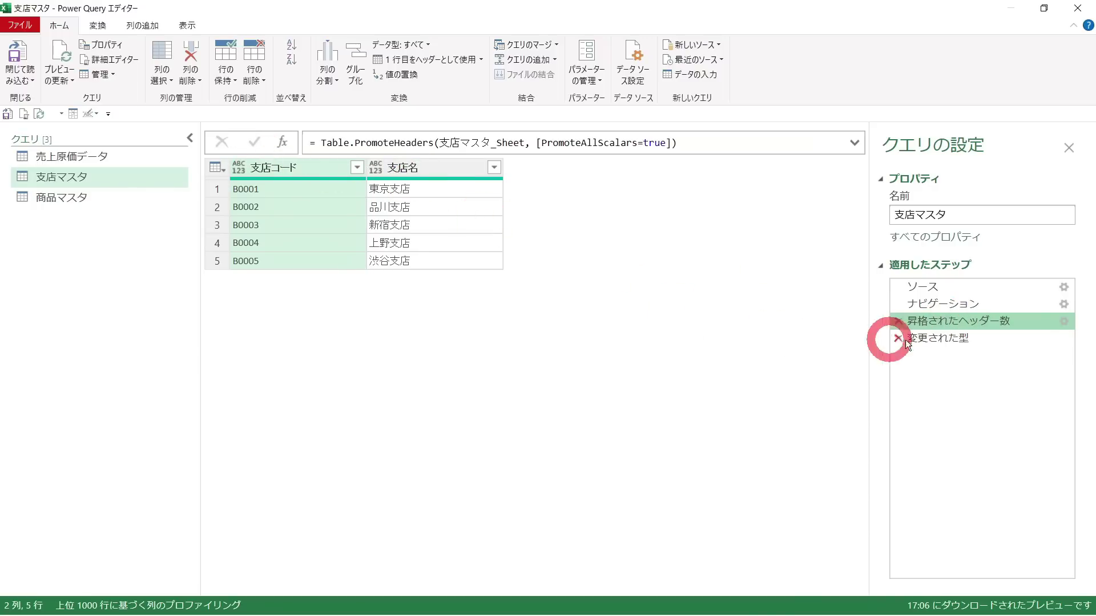
pyautogui.keyDown('ctrl'); pyautogui.click(423, 190); pyautogui.keyUp('ctrl')
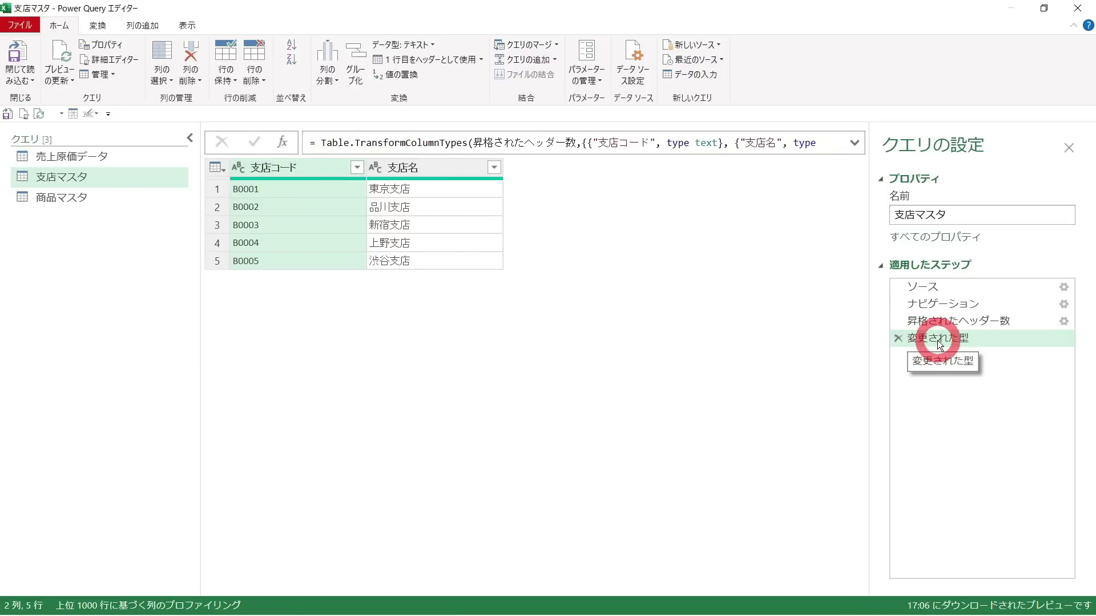
pyautogui.click(83, 205)
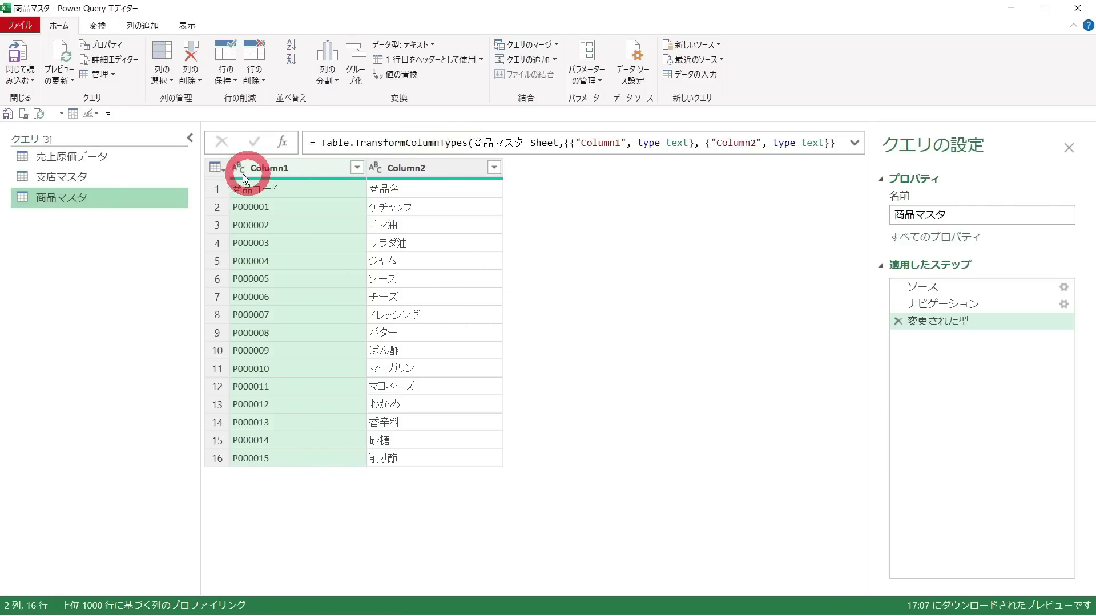
# - Delete the auto type step in 商品マスタ and promote row 1 to headers 商品コード and 商品名
pyautogui.click(218, 189)
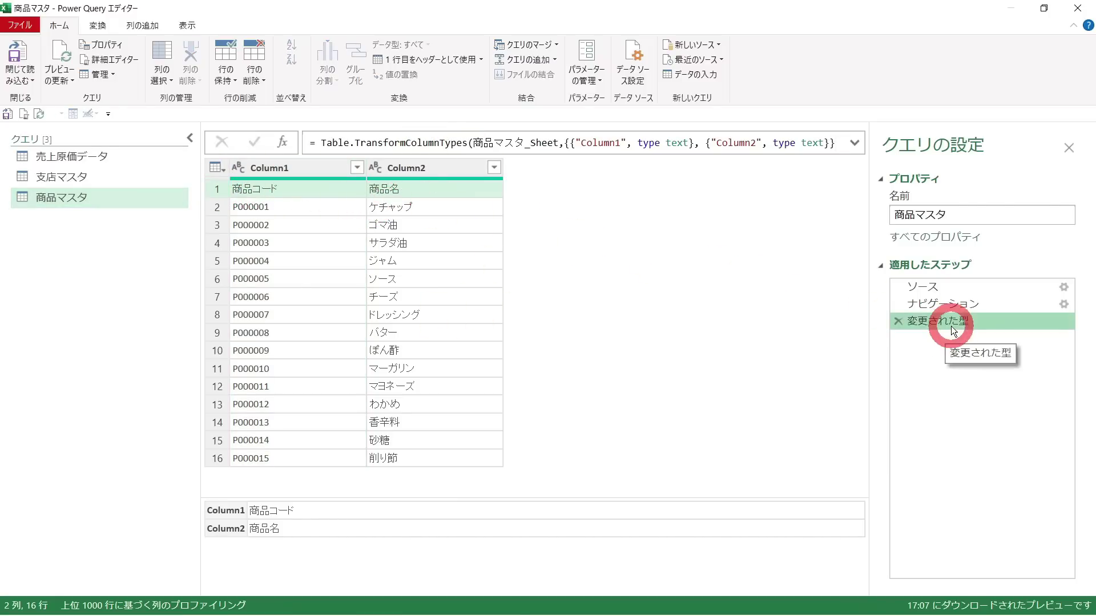
pyautogui.click(896, 320)
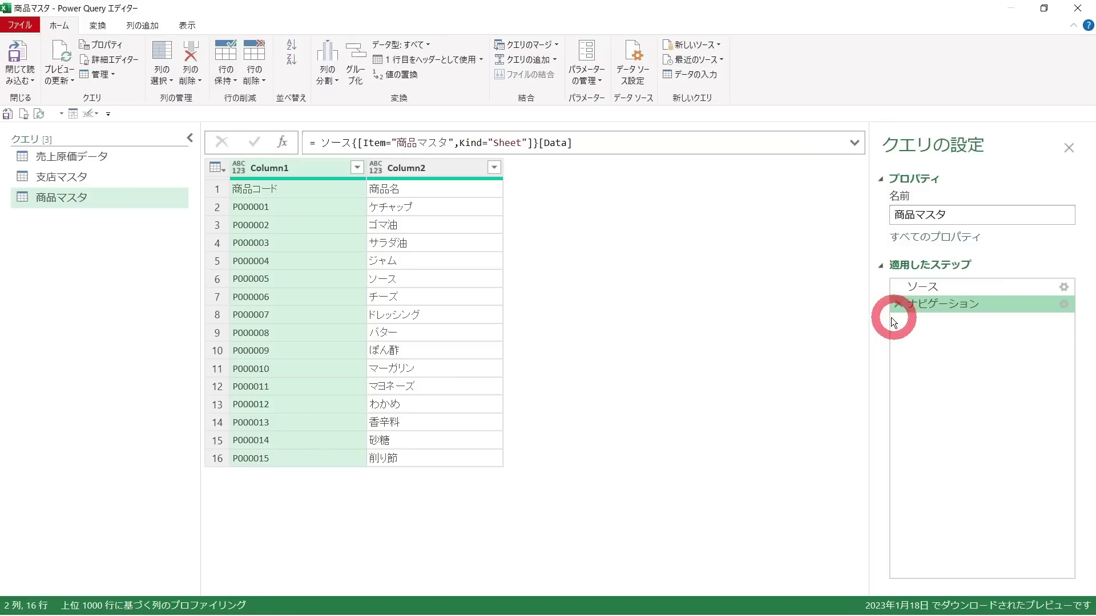
pyautogui.click(423, 60)
pyautogui.click(962, 322)
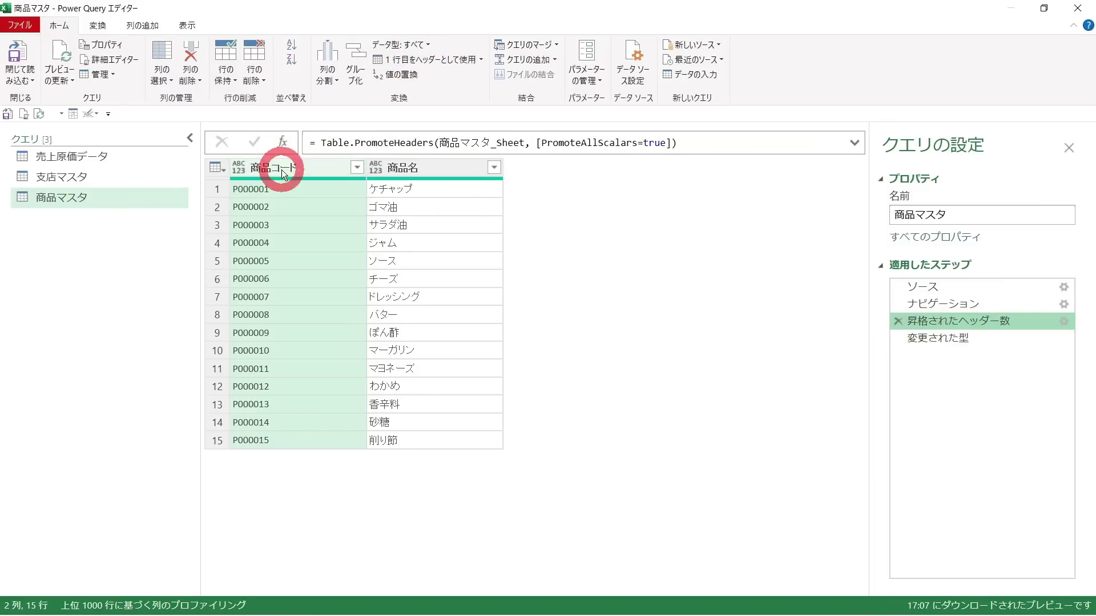
pyautogui.click(941, 338)
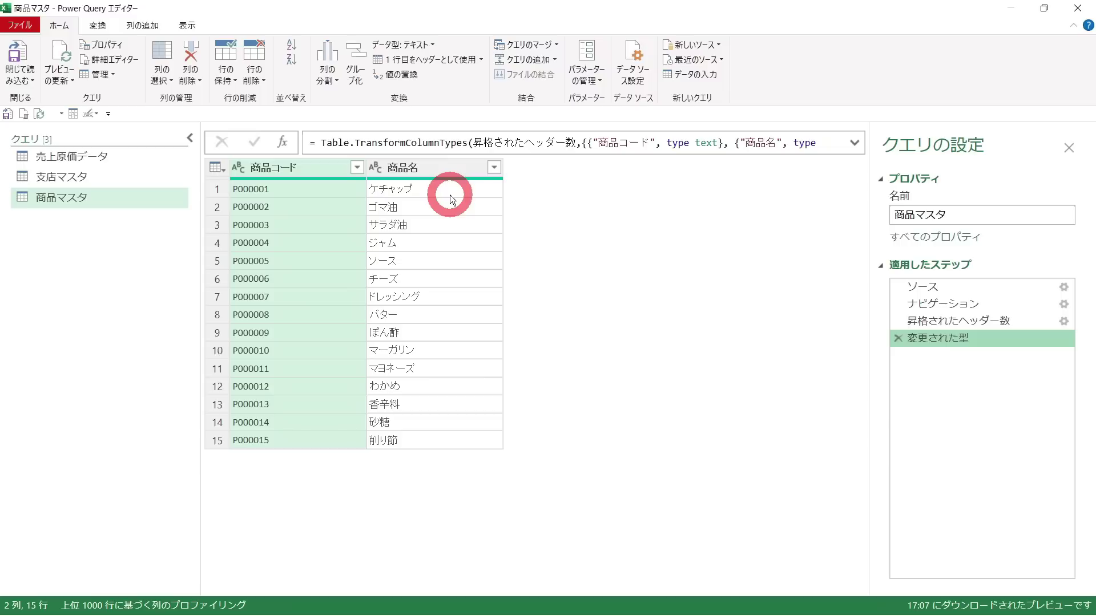
pyautogui.click(143, 197)
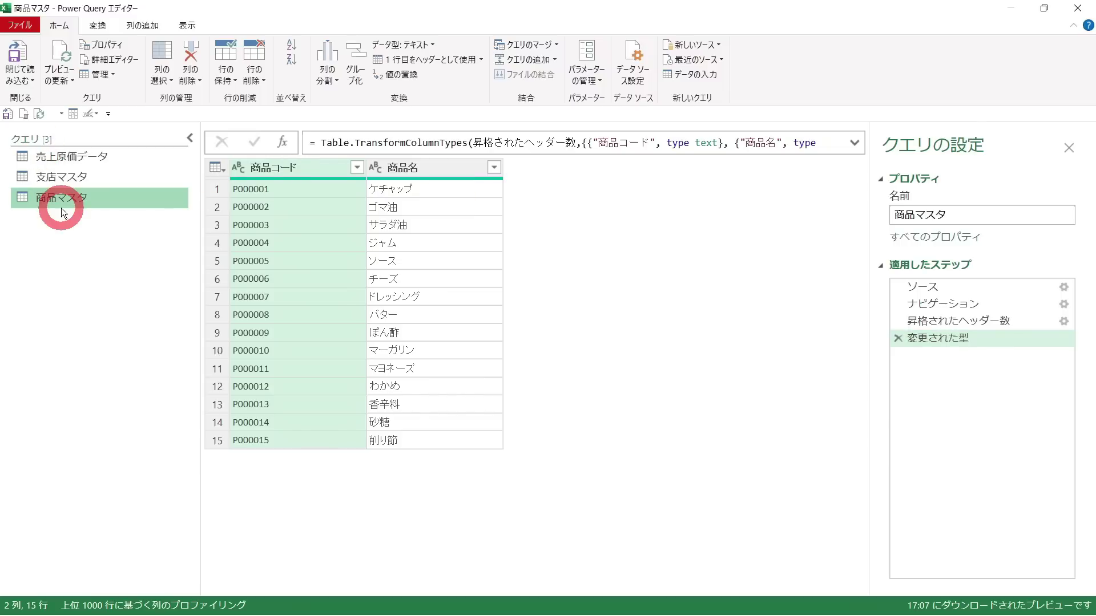
# - Review the 支店コード and 商品コード columns in 売上原価データ, 支店マスタ and 商品マスタ
pyautogui.click(55, 181)
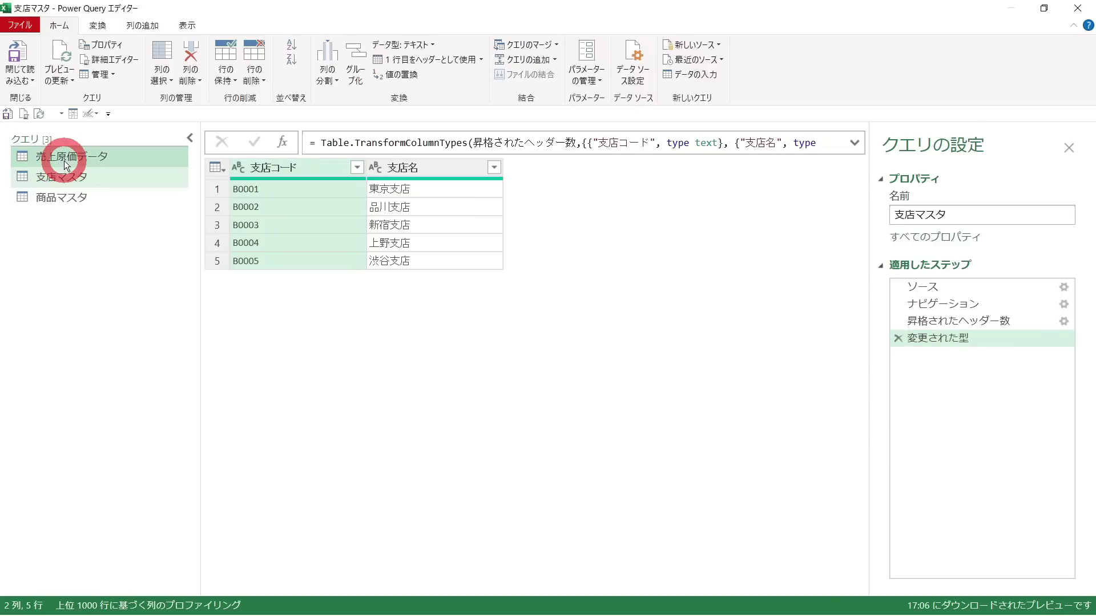
pyautogui.click(64, 162)
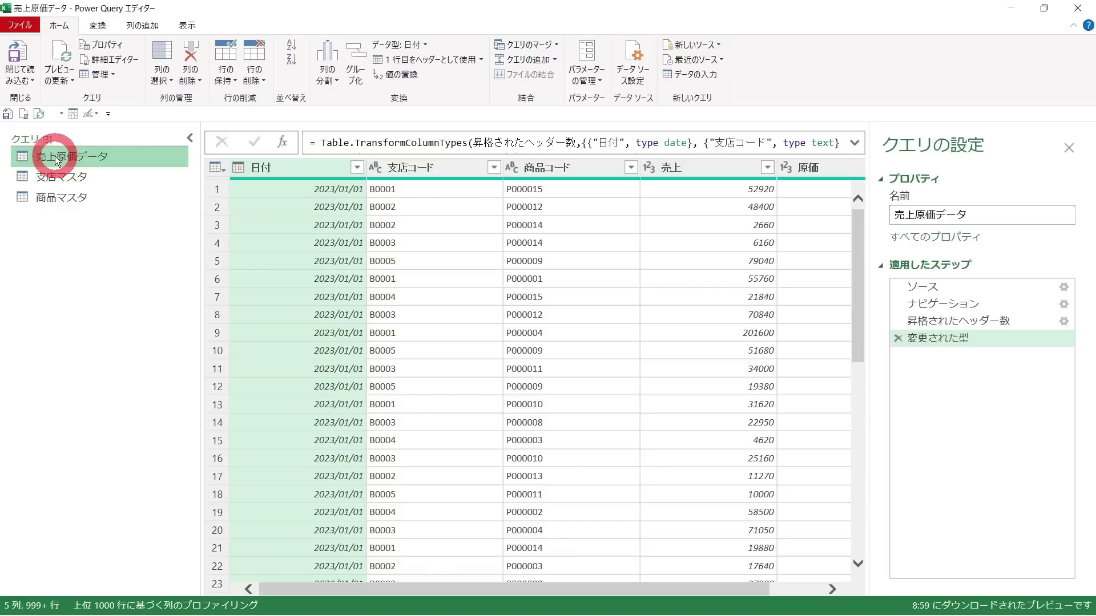
pyautogui.click(428, 167)
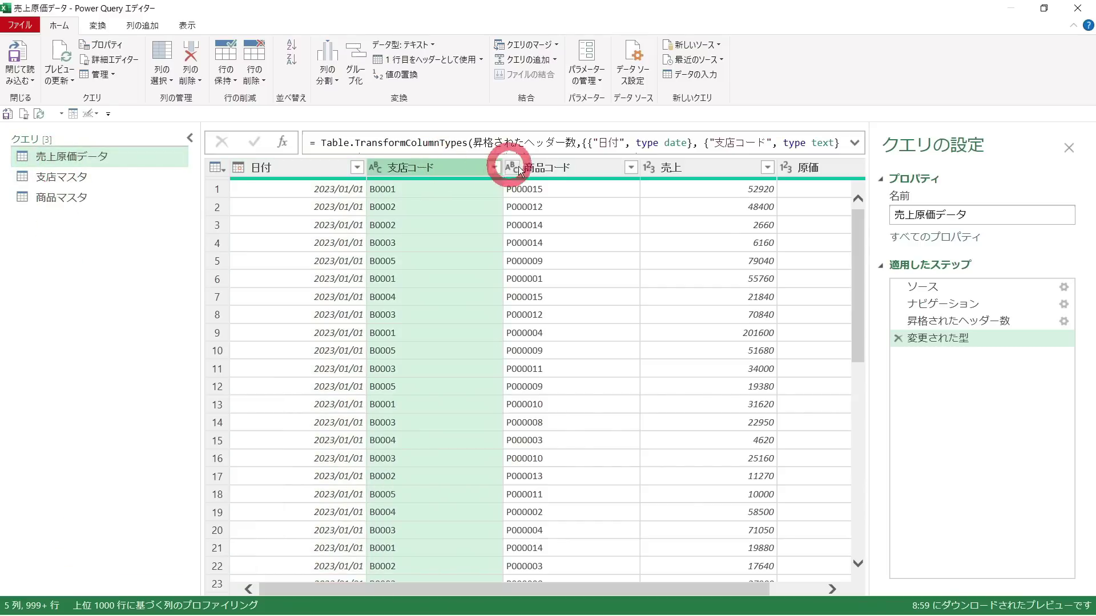
pyautogui.click(562, 170)
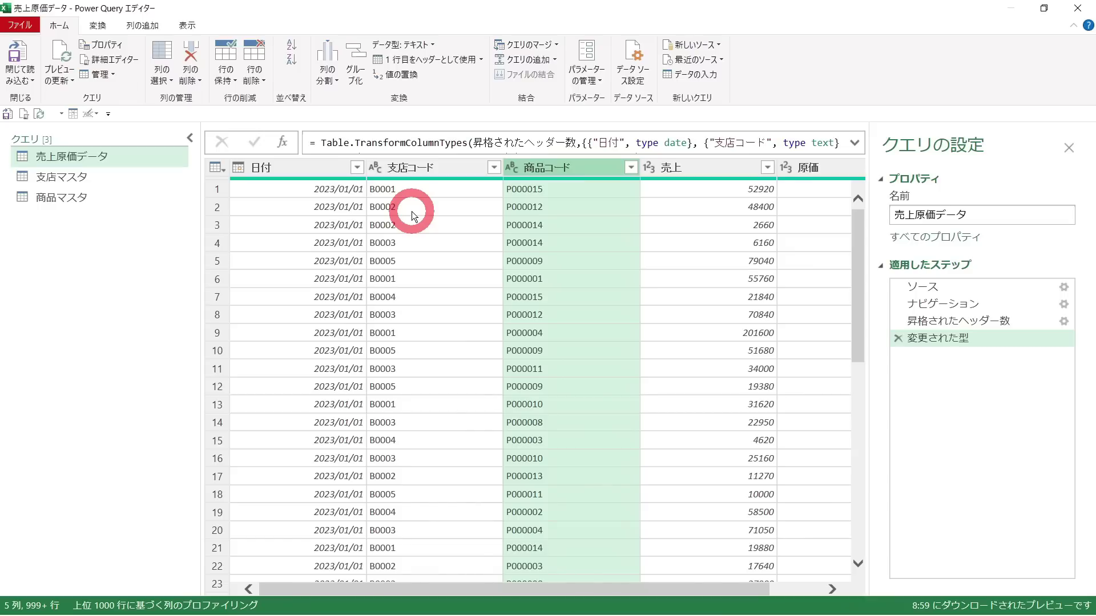
pyautogui.click(66, 177)
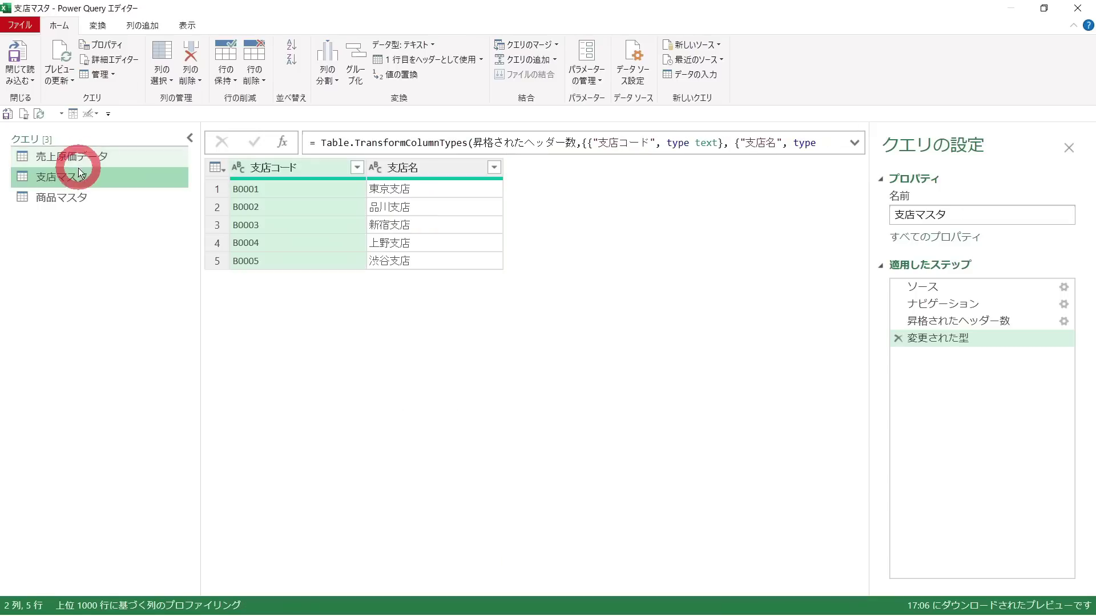
pyautogui.click(279, 172)
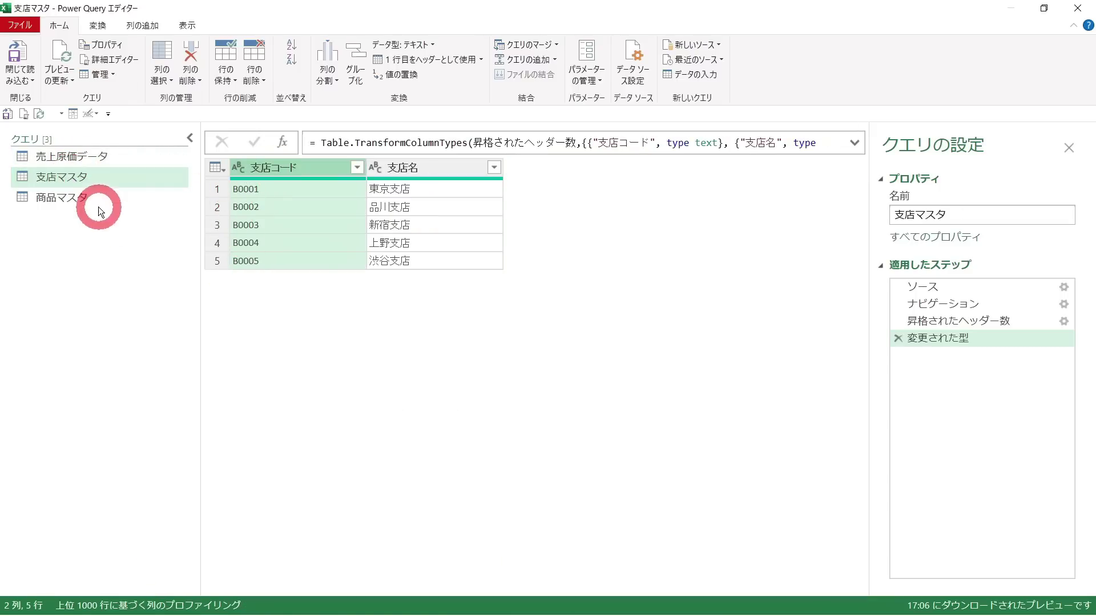
pyautogui.click(93, 201)
pyautogui.click(284, 166)
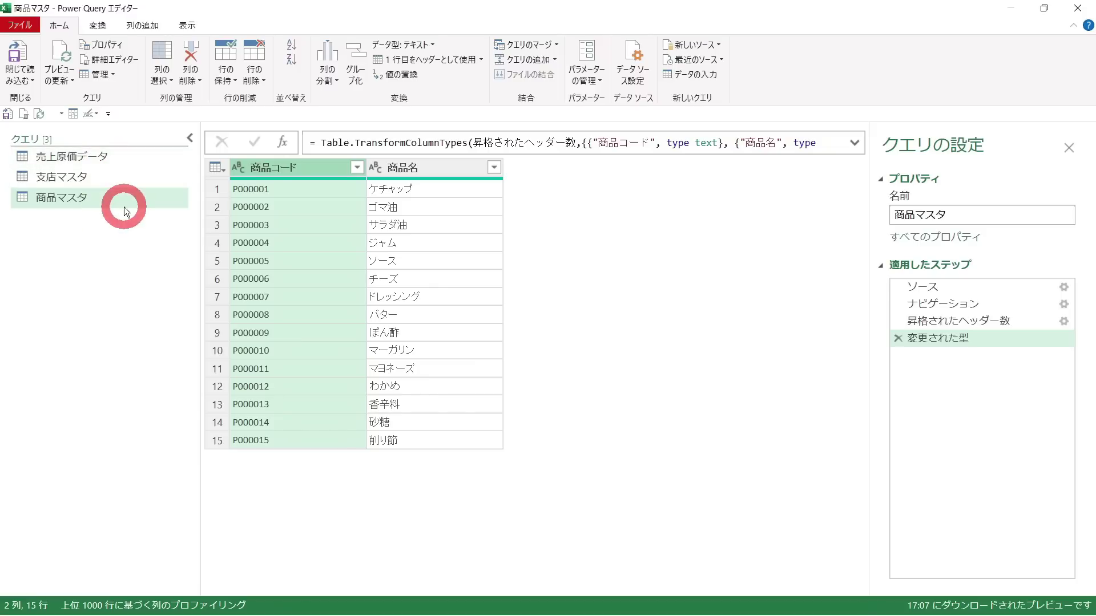
pyautogui.click(81, 187)
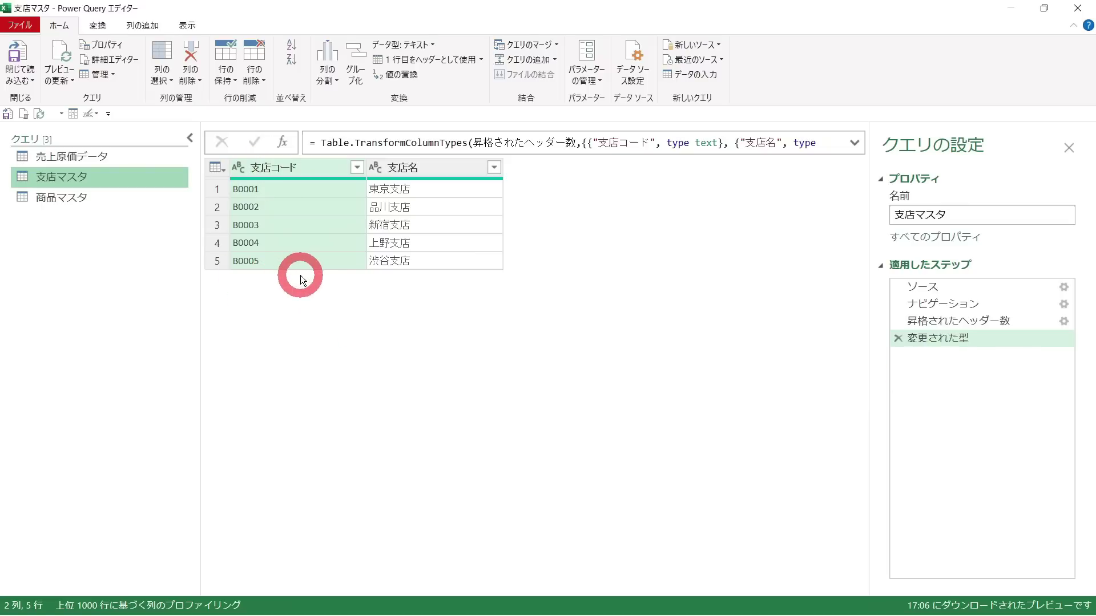
pyautogui.click(103, 178)
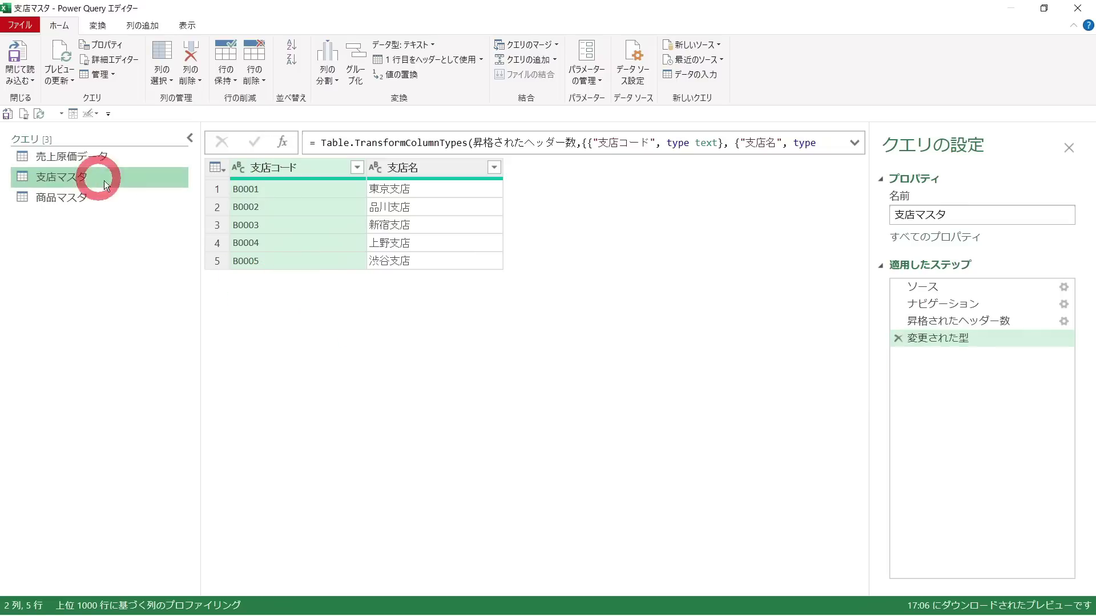
# - Remove duplicate 支店コード rows from 支店マスタ, leaving five branches
pyautogui.click(943, 339)
pyautogui.click(277, 169)
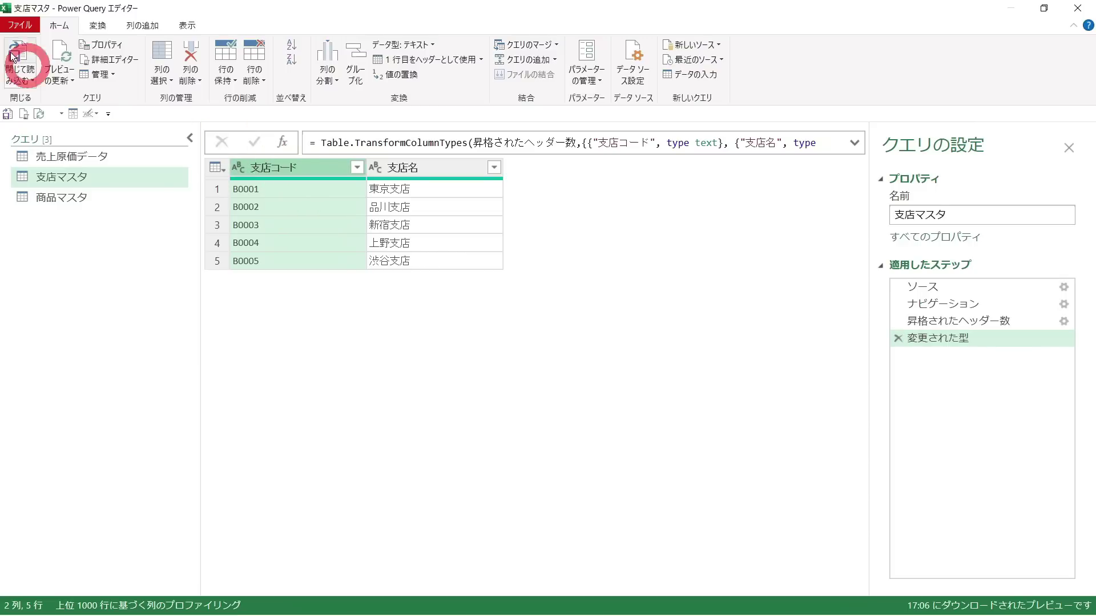
pyautogui.click(261, 85)
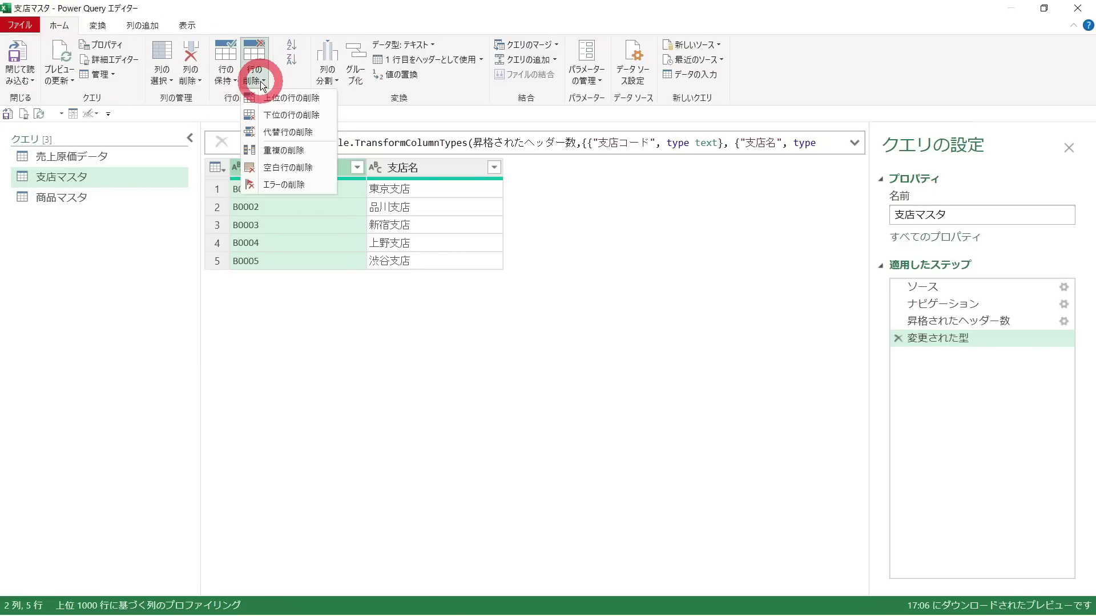
pyautogui.click(328, 149)
pyautogui.click(957, 361)
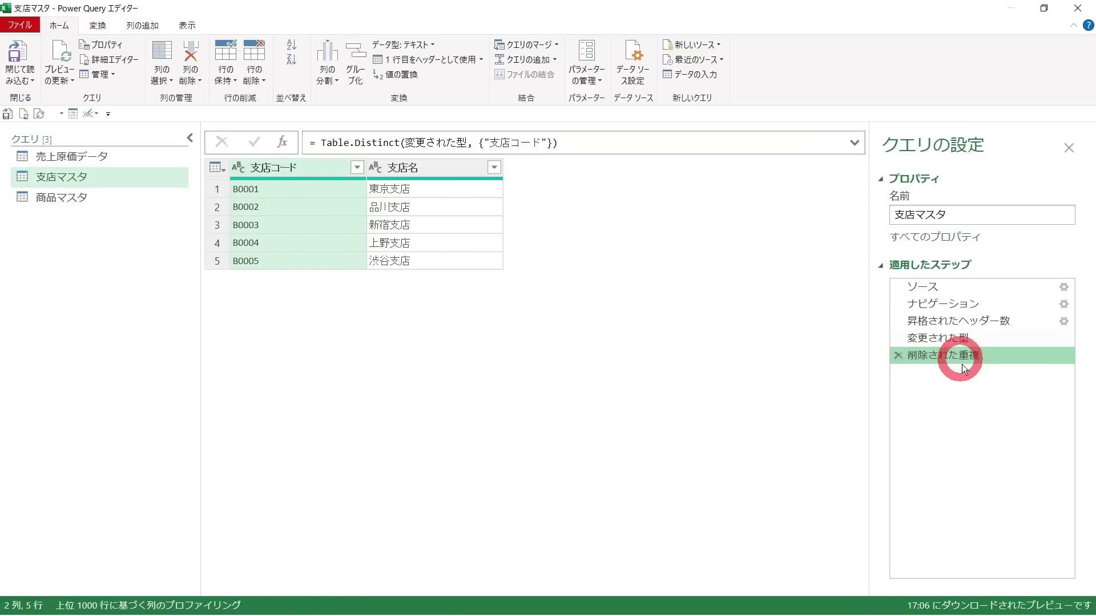
pyautogui.click(240, 208)
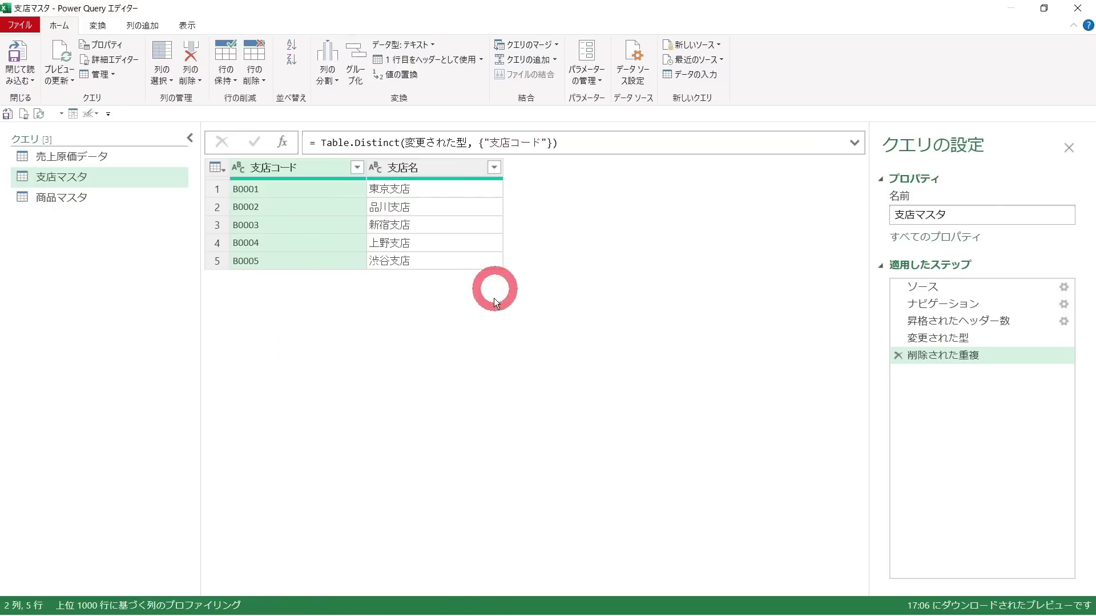
pyautogui.click(69, 197)
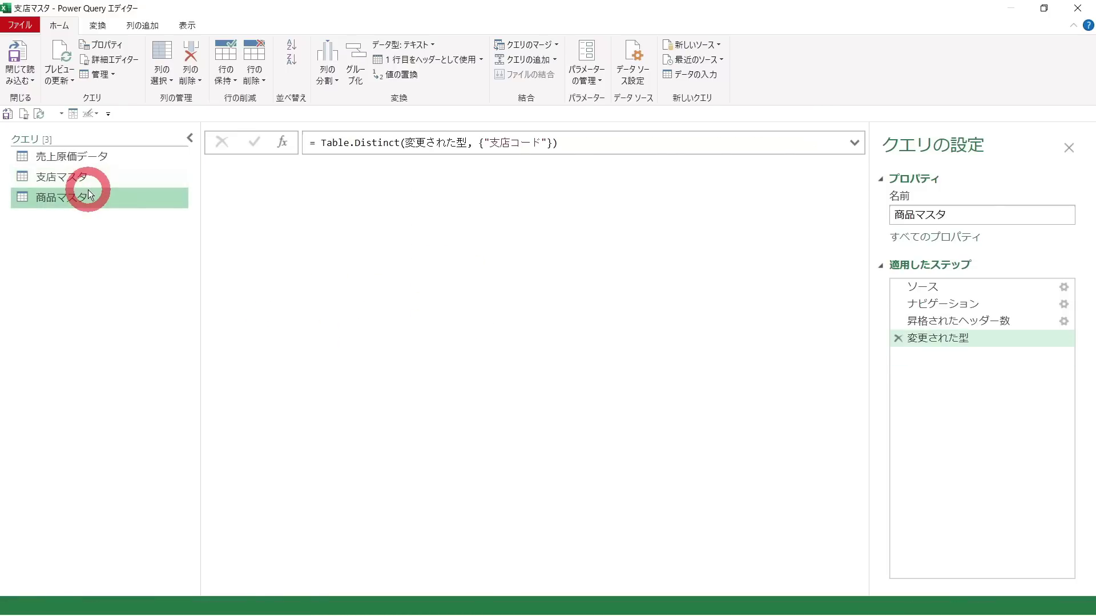
# - Remove duplicate 商品コード rows from the 商品マスタ query
pyautogui.click(974, 341)
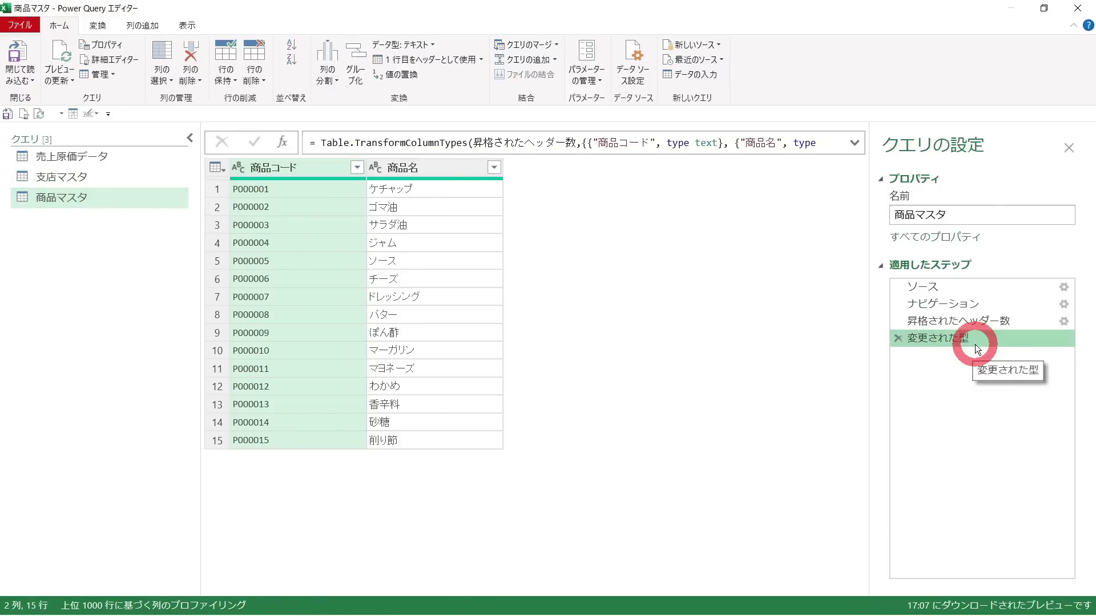
pyautogui.click(289, 166)
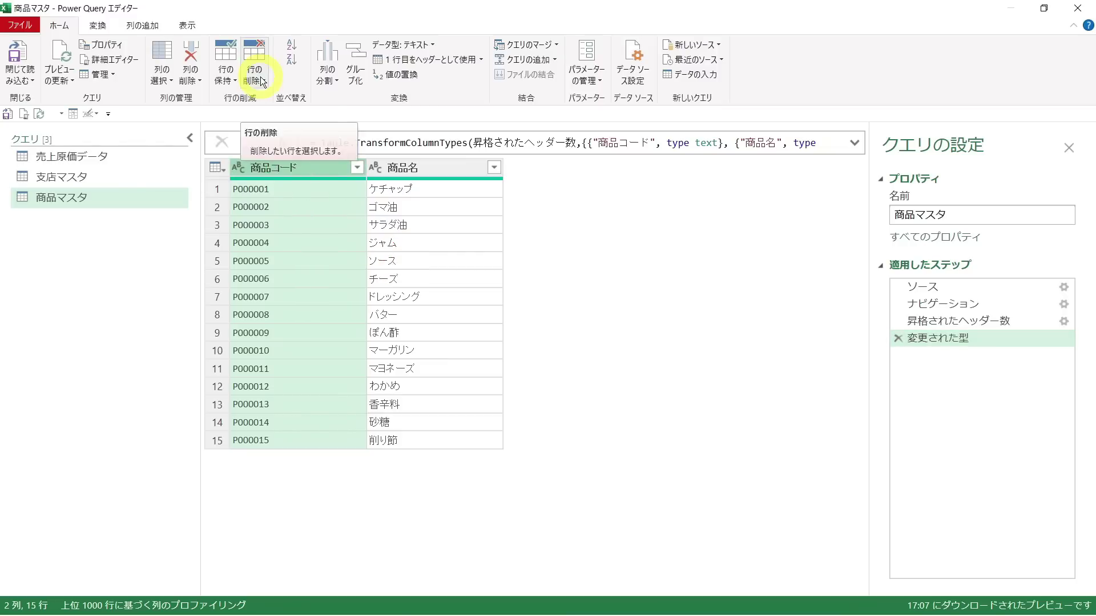
pyautogui.click(255, 77)
pyautogui.click(280, 151)
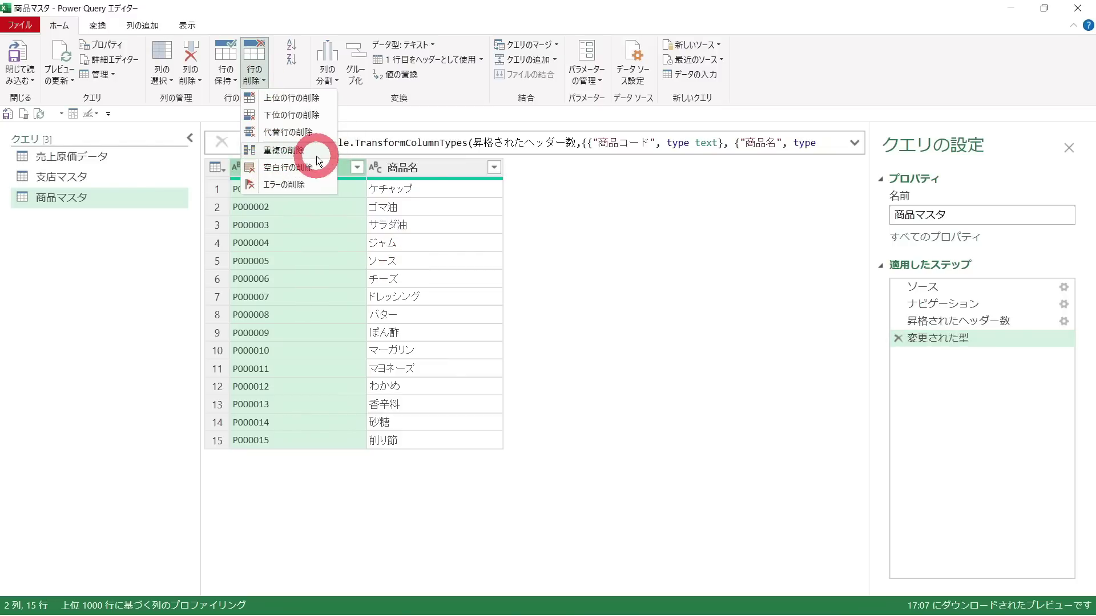
pyautogui.click(937, 360)
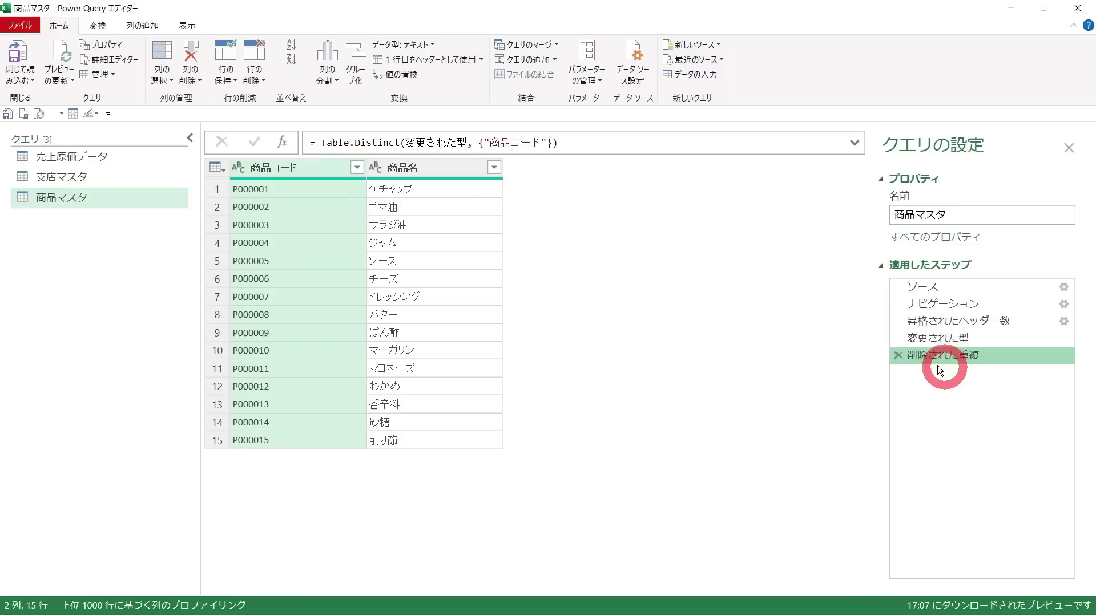
# - In 売上原価データ, check the data types of the 支店コード and 商品コード columns
pyautogui.click(104, 157)
pyautogui.click(432, 172)
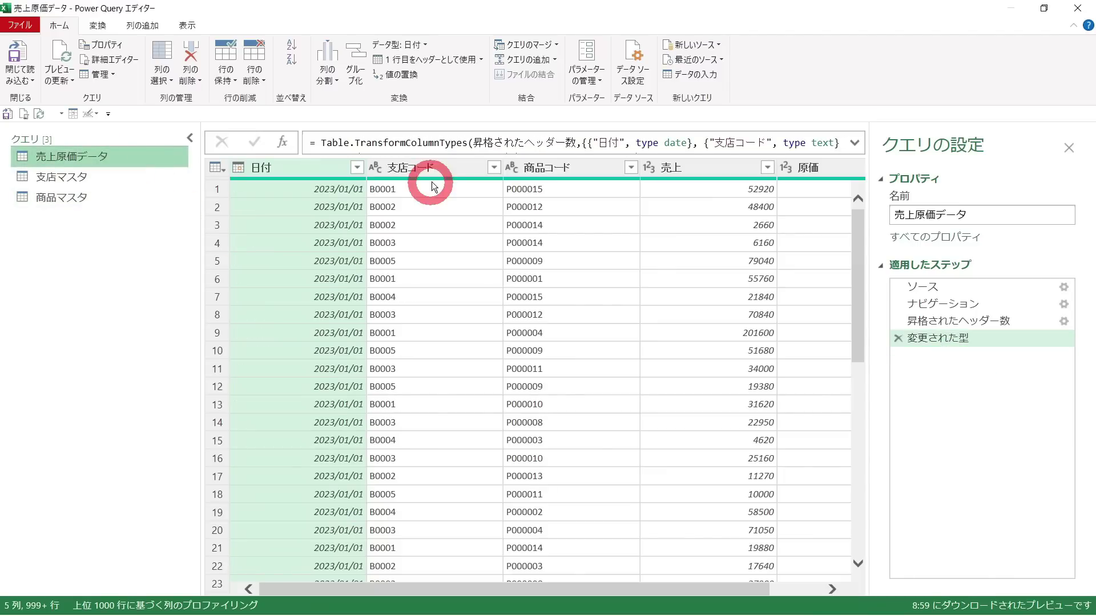
pyautogui.click(426, 243)
pyautogui.press('Right')
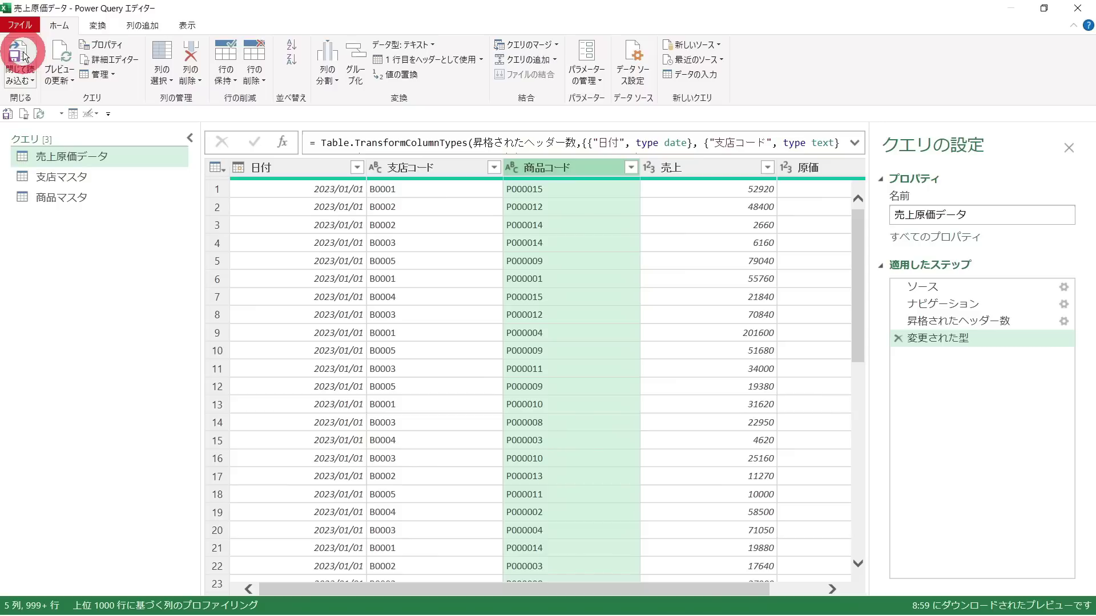
# - Load all three queries as connection only, adding them to the Data Model
pyautogui.click(29, 80)
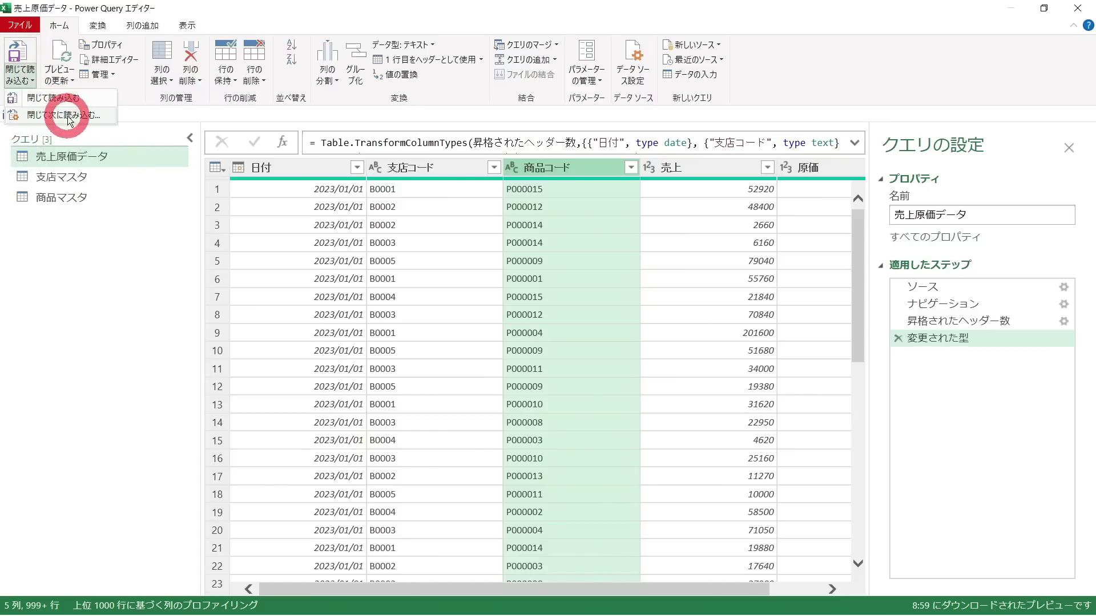
pyautogui.click(97, 120)
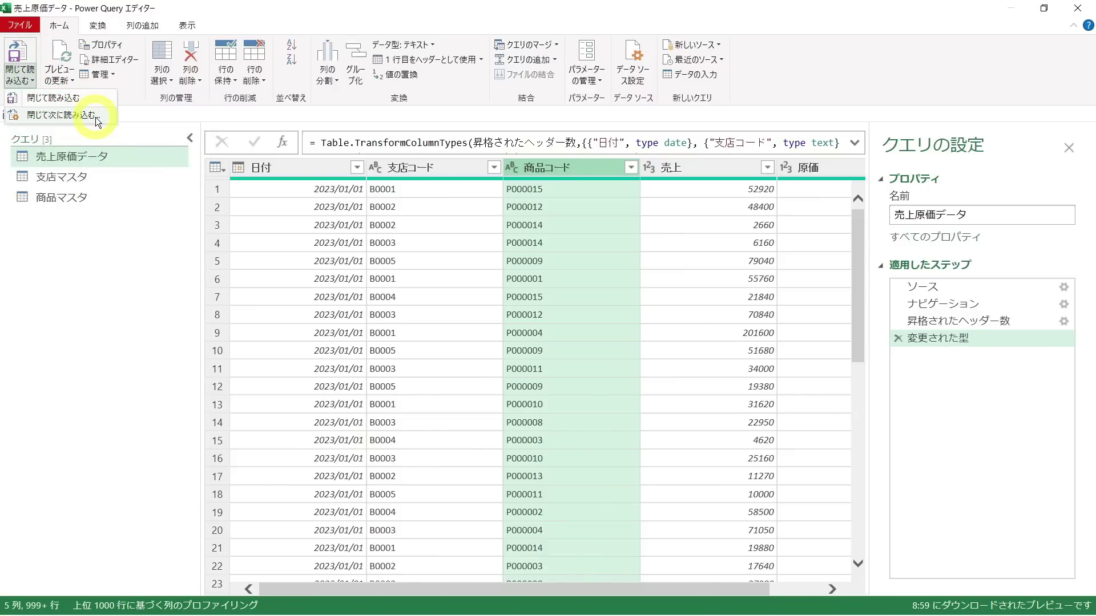
pyautogui.click(96, 119)
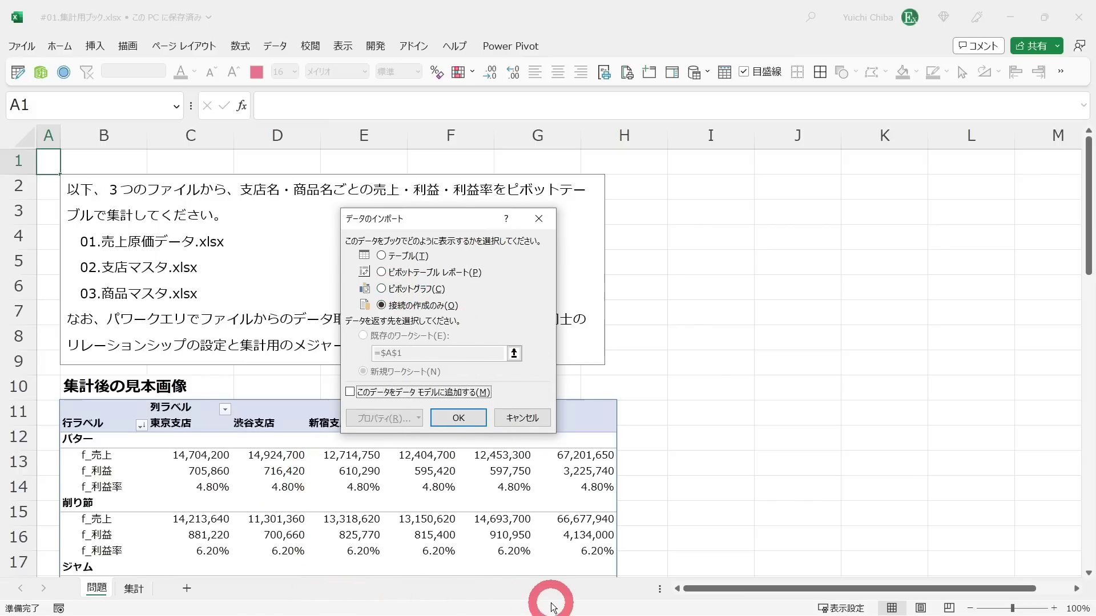
pyautogui.click(381, 306)
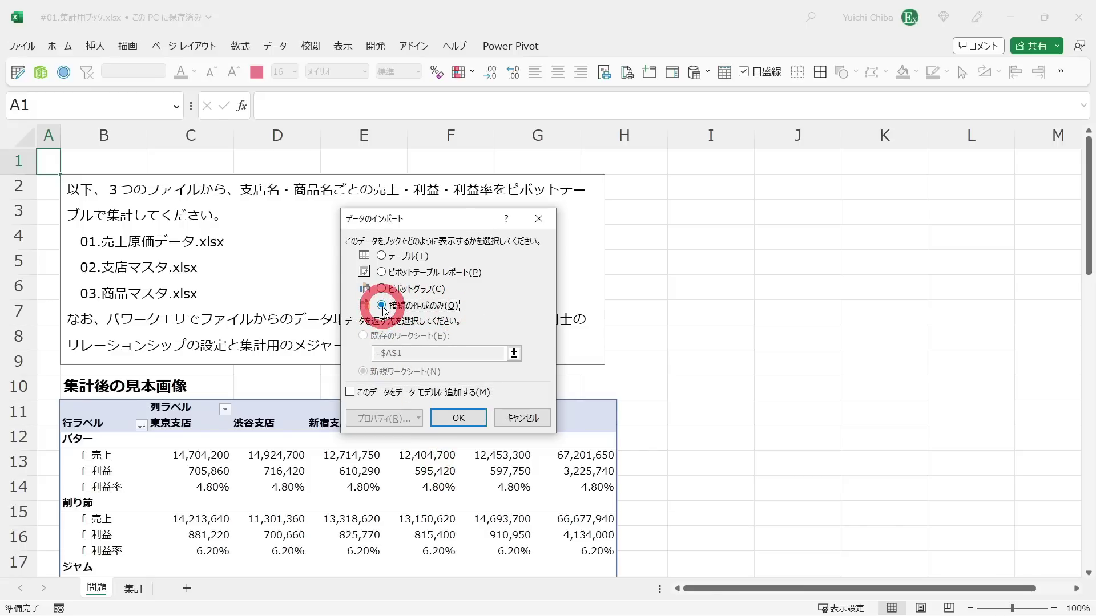
pyautogui.click(351, 394)
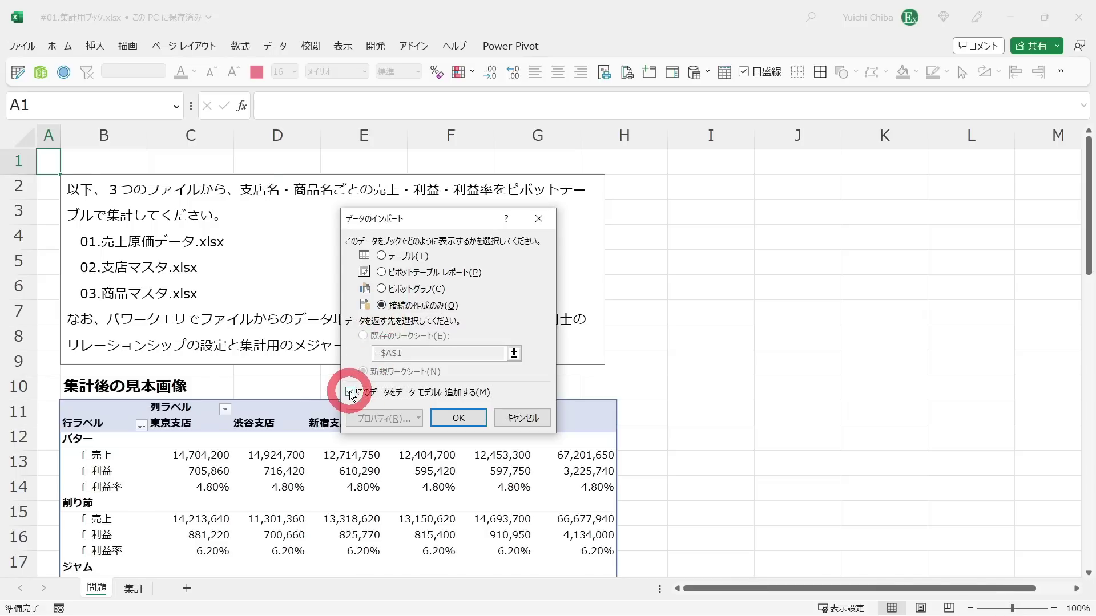
pyautogui.click(458, 418)
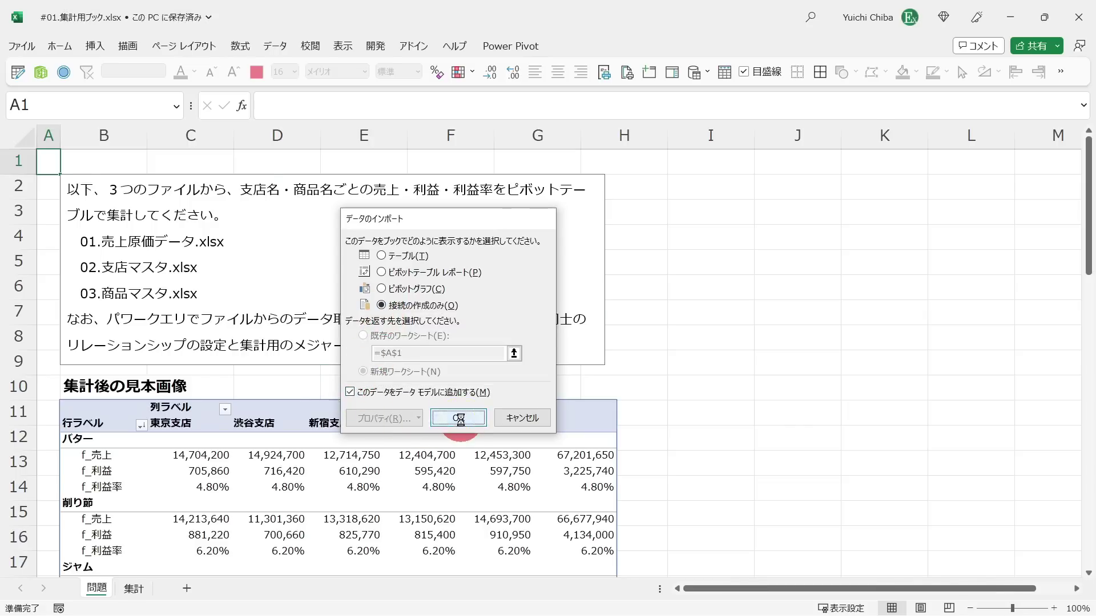
pyautogui.moveTo(970, 216)
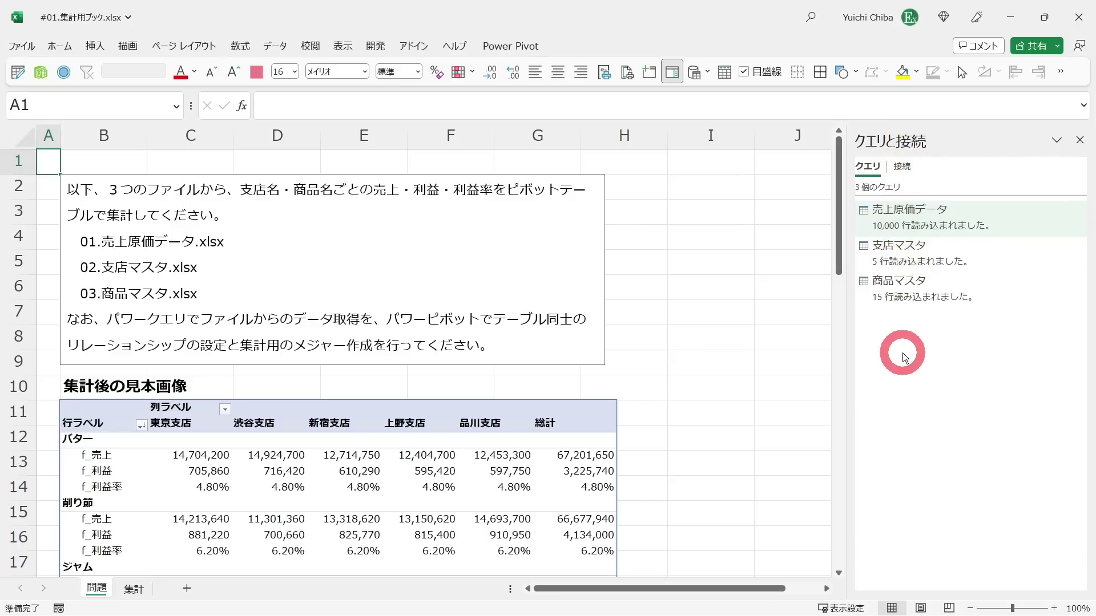
pyautogui.moveTo(942, 287)
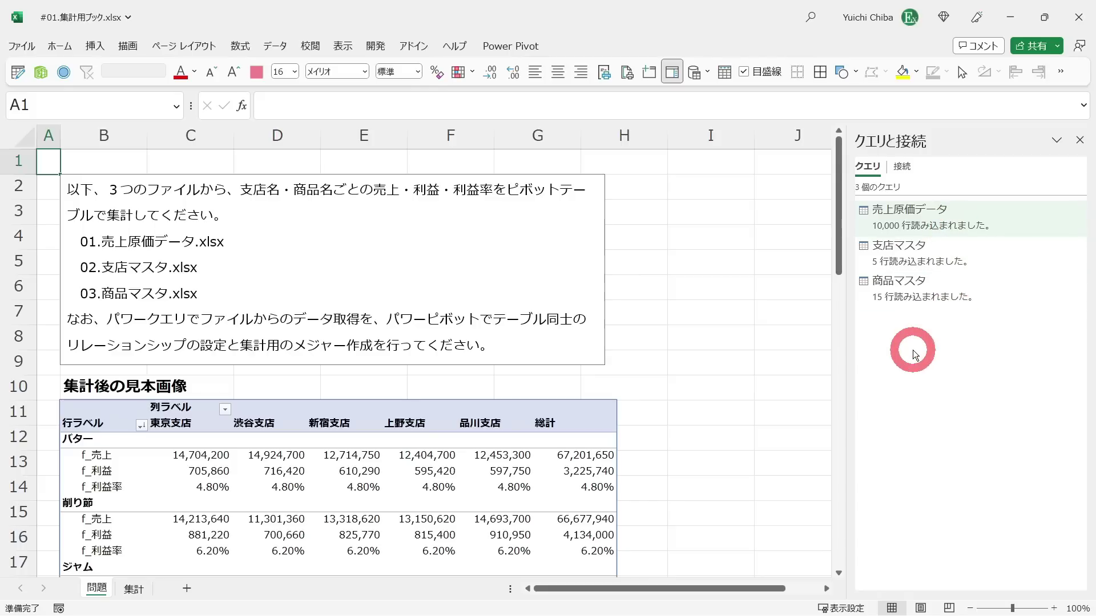
# - Open the Power Pivot data model and browse the 支店マスタ and 商品マスタ tables
pyautogui.click(510, 48)
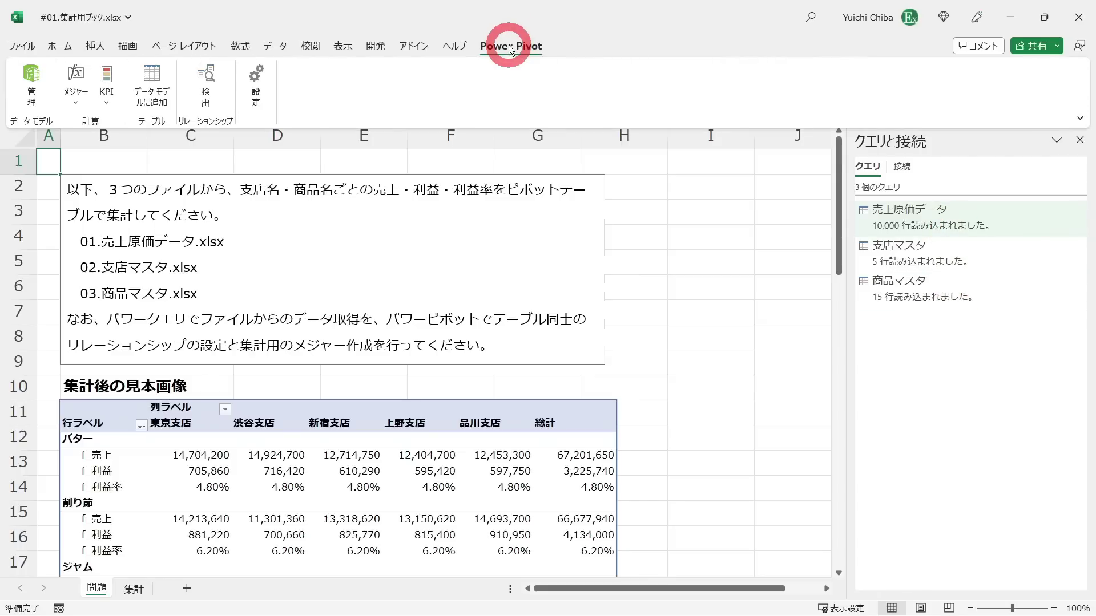
pyautogui.click(30, 80)
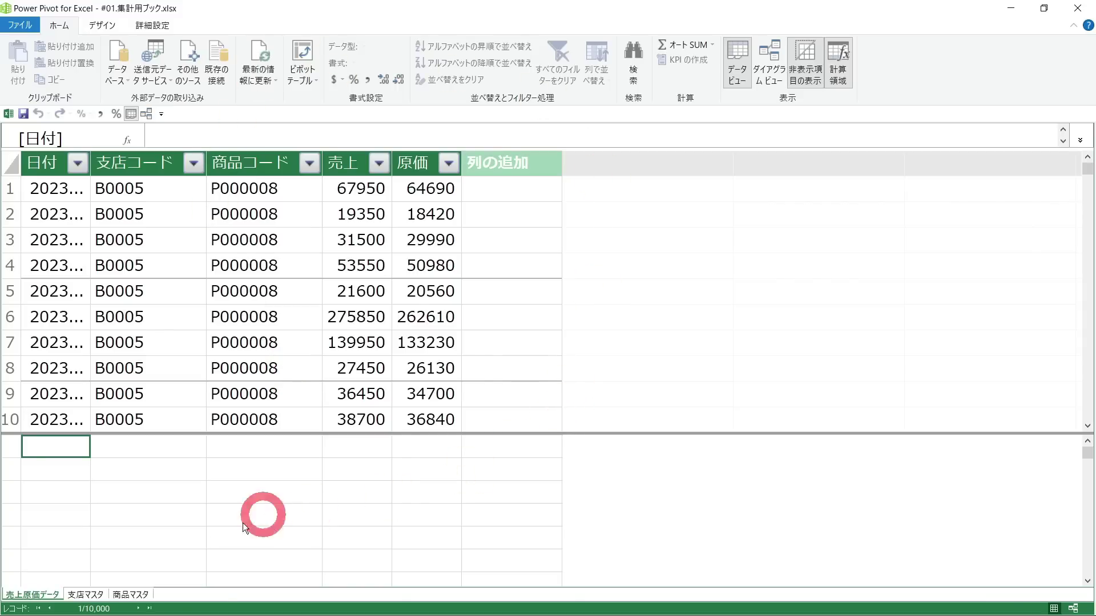
pyautogui.click(85, 594)
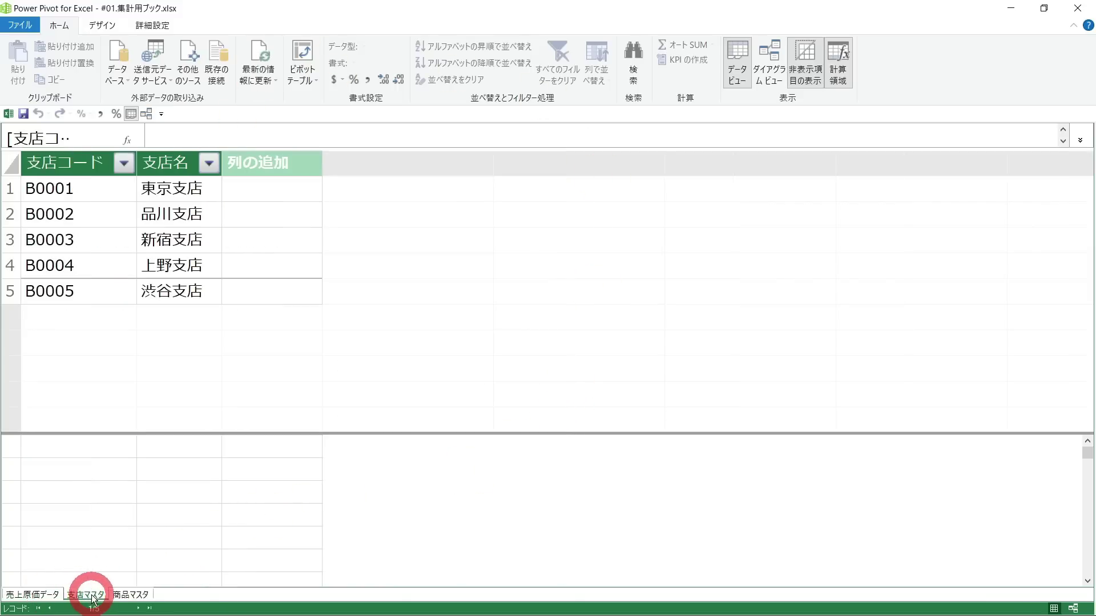
pyautogui.click(130, 594)
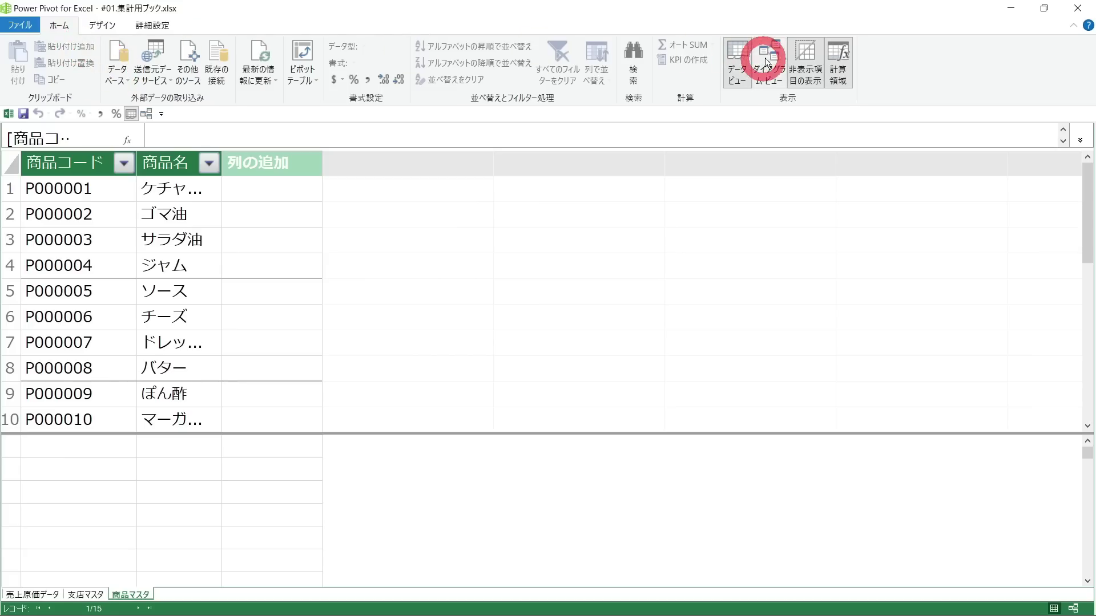
# - In Diagram View, link 支店コード and 商品コード from the master tables to 売上原価データ
pyautogui.click(778, 73)
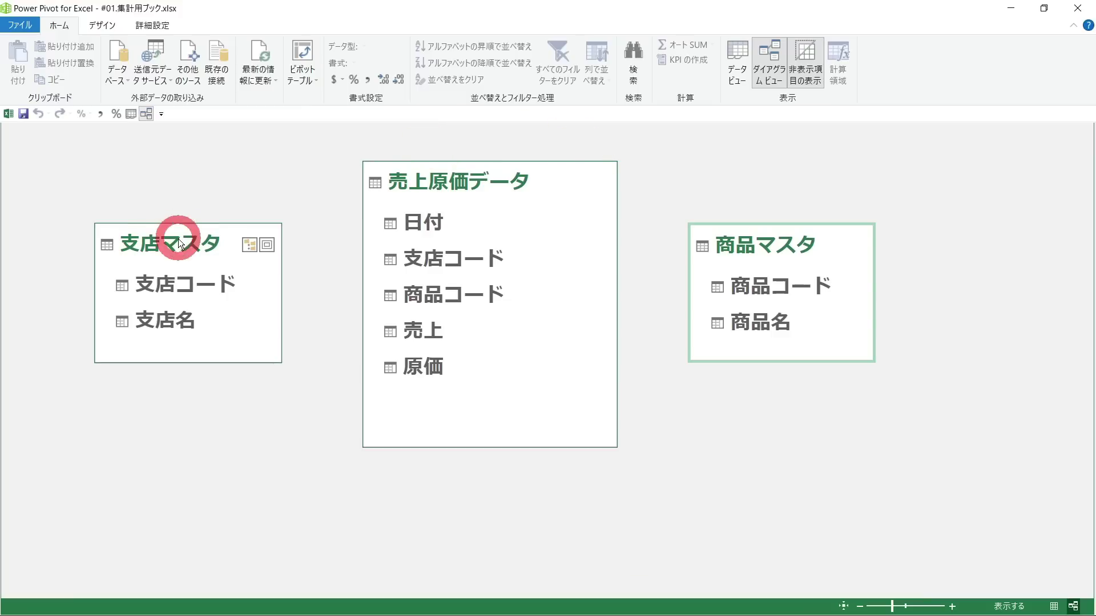
pyautogui.moveTo(458, 181)
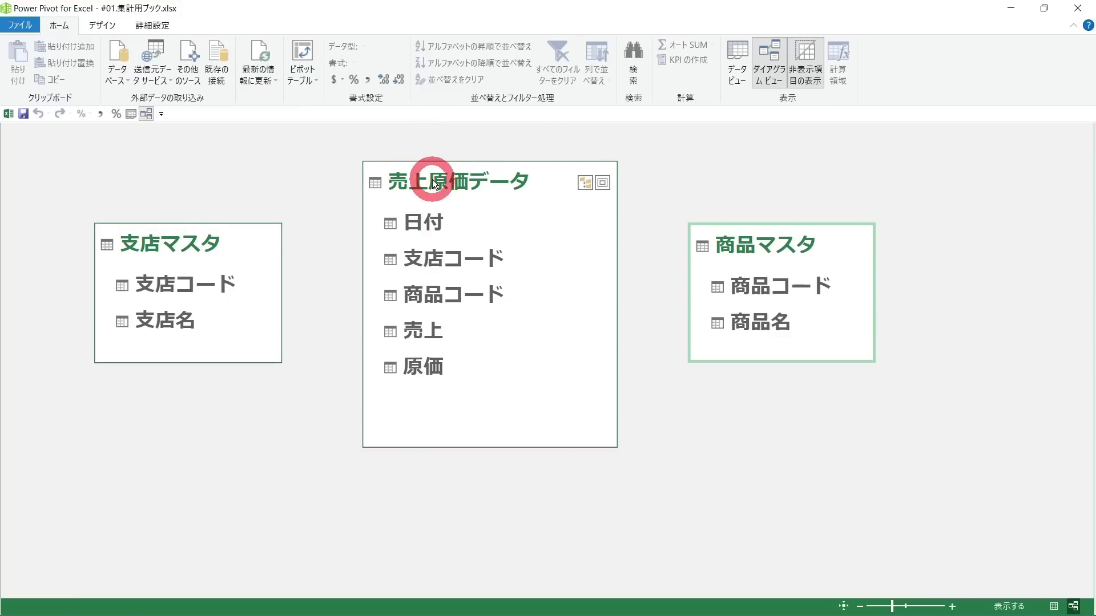
pyautogui.moveTo(170, 283)
pyautogui.mouseDown()
pyautogui.moveTo(423, 258)
pyautogui.moveTo(176, 261)
pyautogui.moveTo(464, 267)
pyautogui.mouseUp()
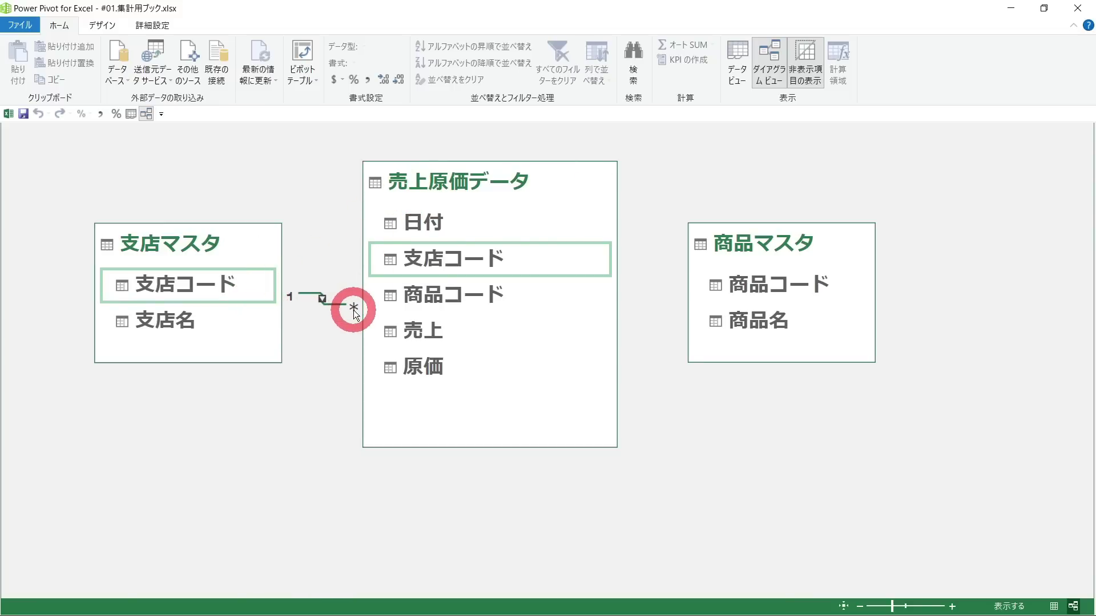
pyautogui.click(780, 241)
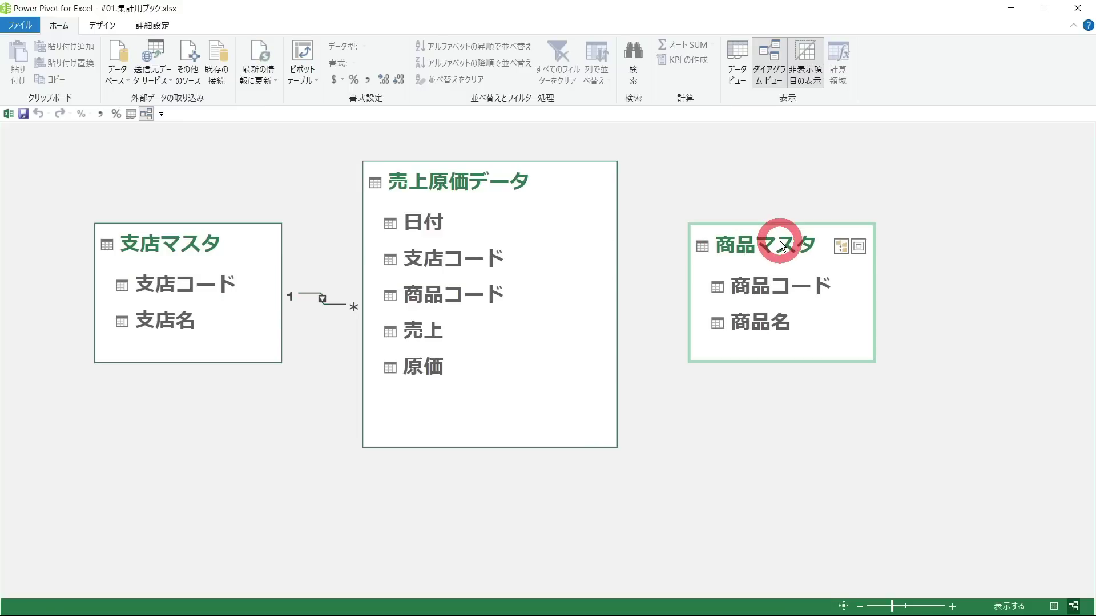
pyautogui.click(477, 186)
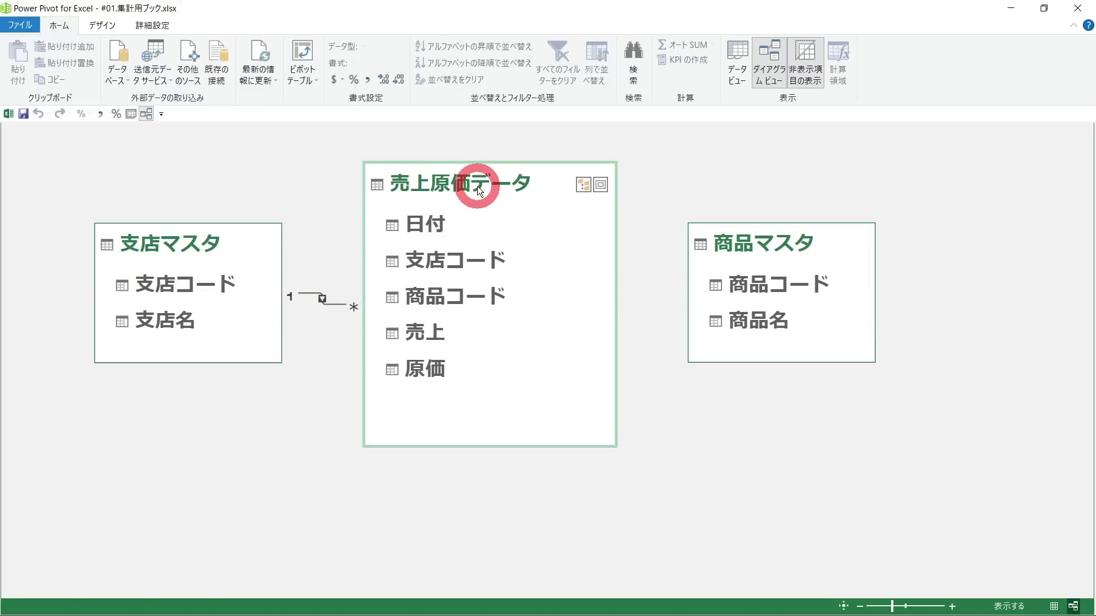
pyautogui.moveTo(741, 277); pyautogui.dragTo(461, 311)
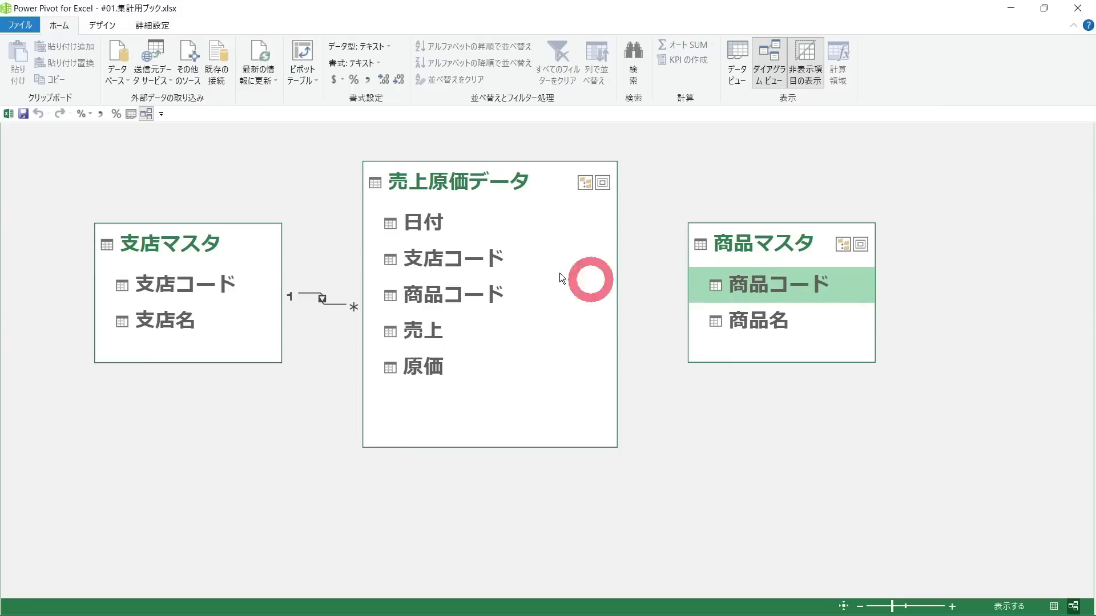
pyautogui.click(459, 305)
pyautogui.moveTo(458, 302)
pyautogui.mouseDown()
pyautogui.moveTo(710, 312)
pyautogui.moveTo(738, 296)
pyautogui.mouseUp()
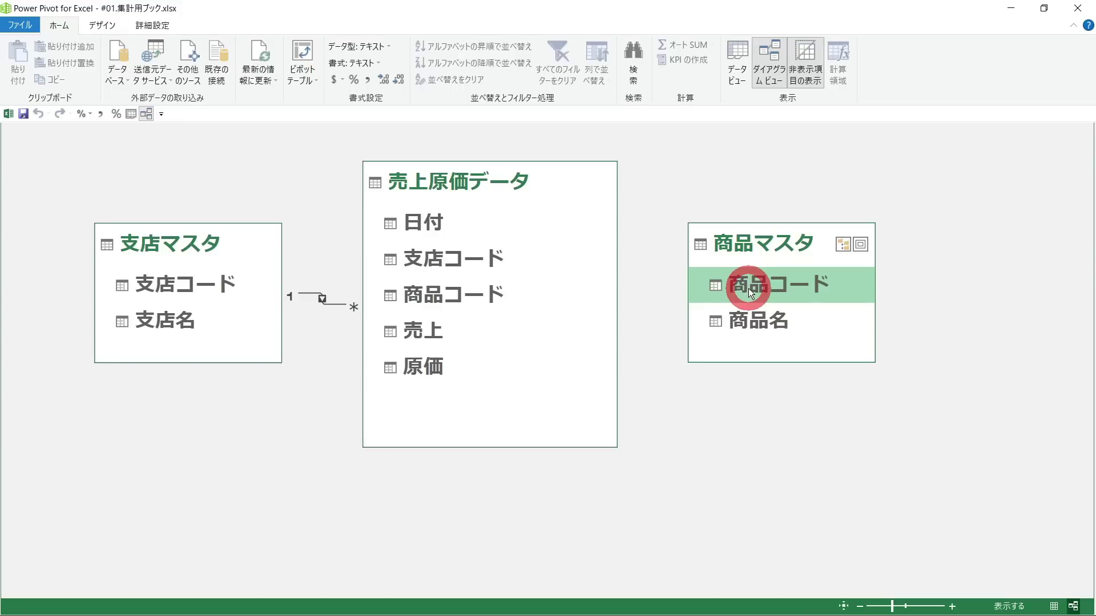
pyautogui.moveTo(751, 289); pyautogui.dragTo(440, 298)
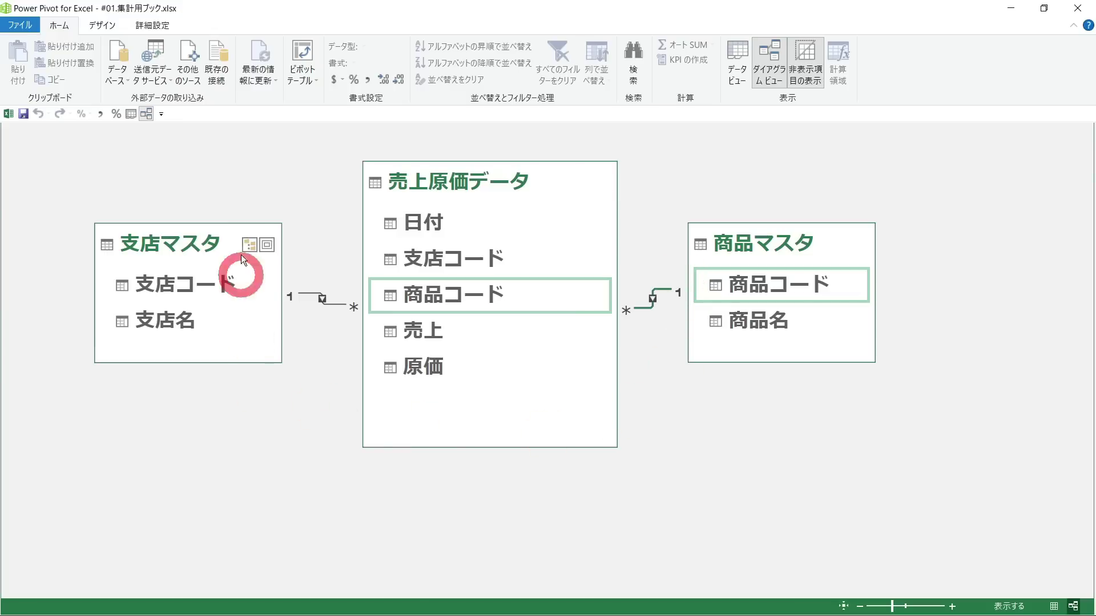
pyautogui.click(432, 335)
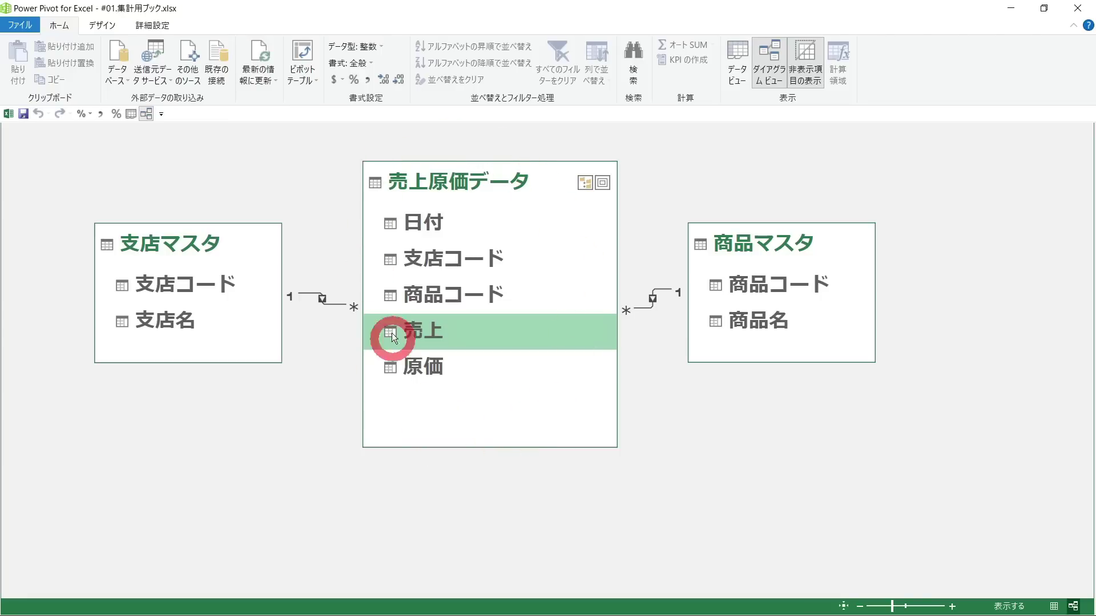
pyautogui.click(737, 71)
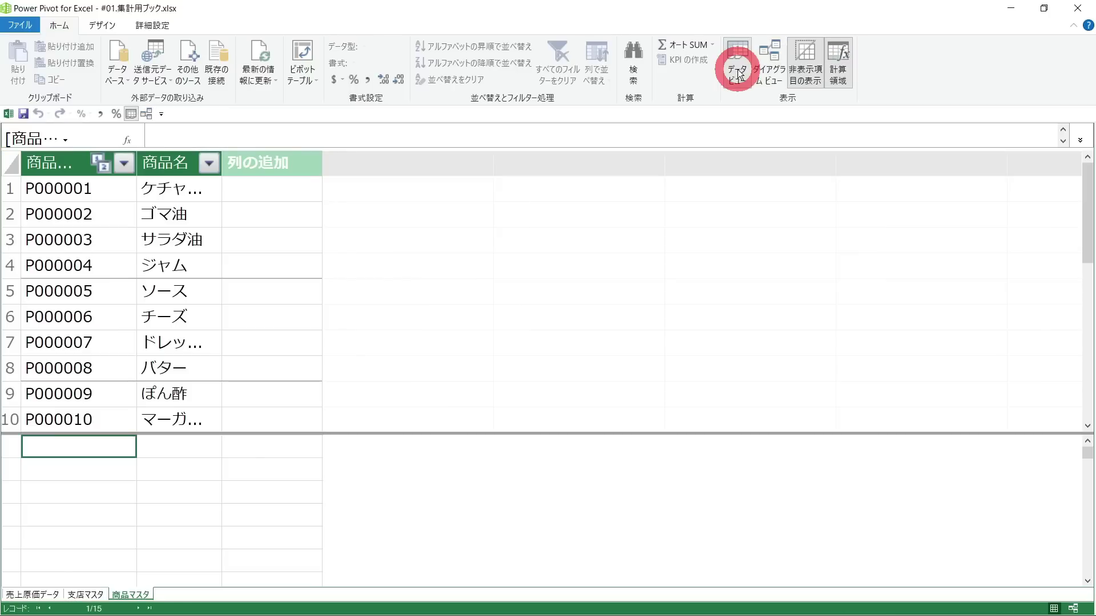
# - Show the 売上原価データ grid, widen 支店コード, and pick a calculation-area cell for a measure
pyautogui.click(40, 595)
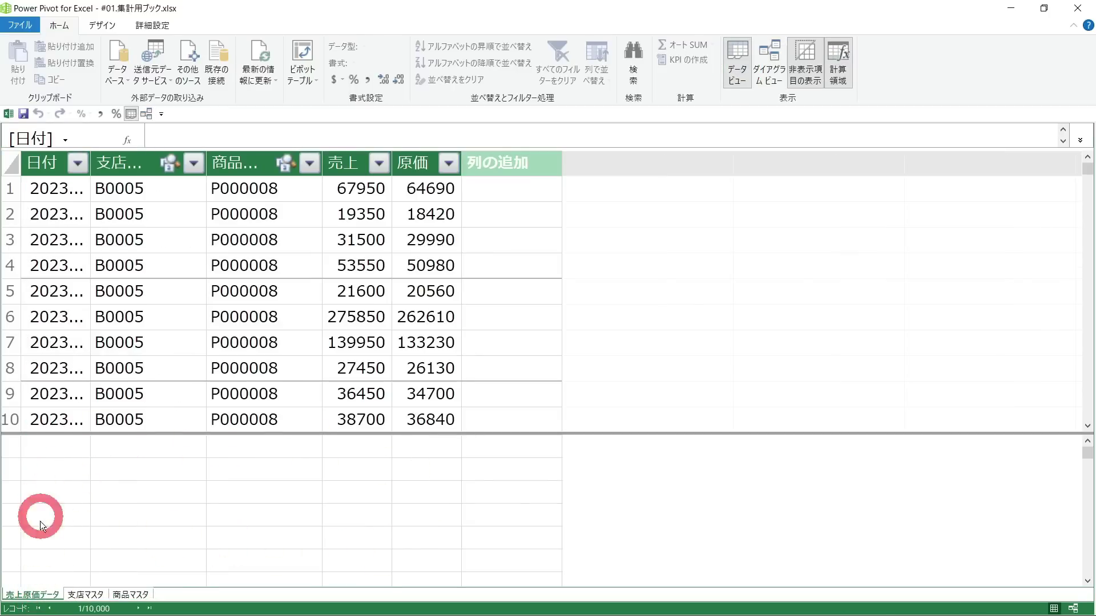
pyautogui.moveTo(206, 171); pyautogui.dragTo(370, 171)
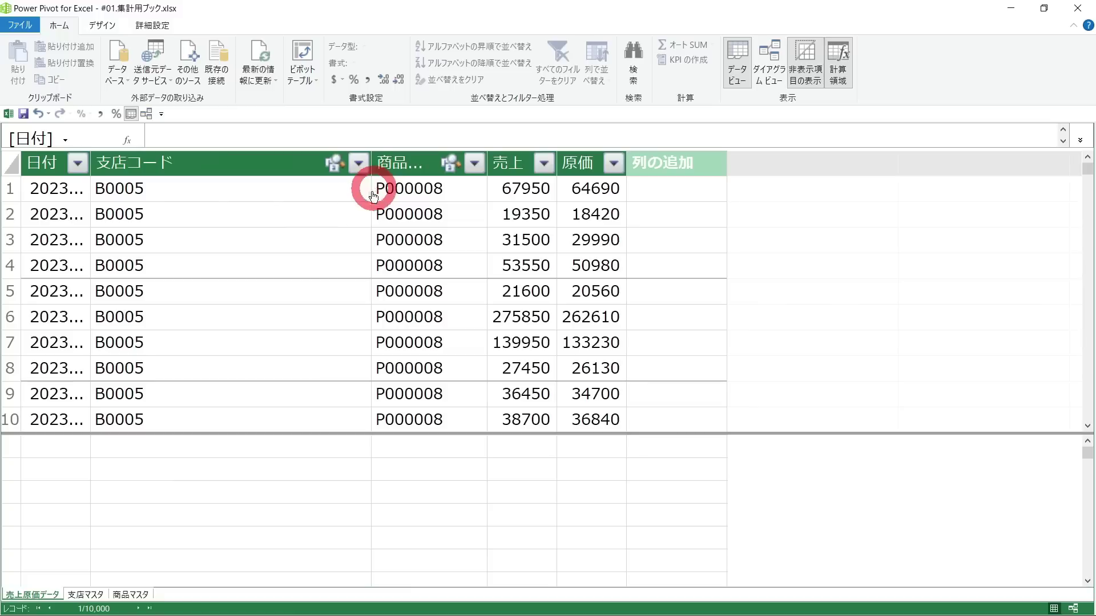
pyautogui.click(205, 469)
pyautogui.press('Down')
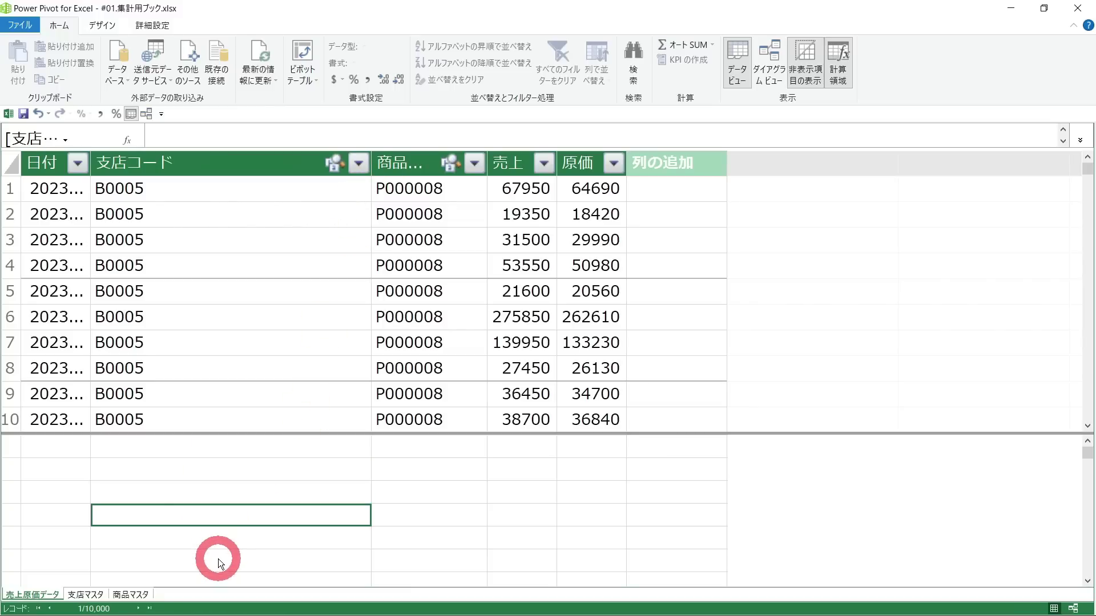
pyautogui.click(183, 476)
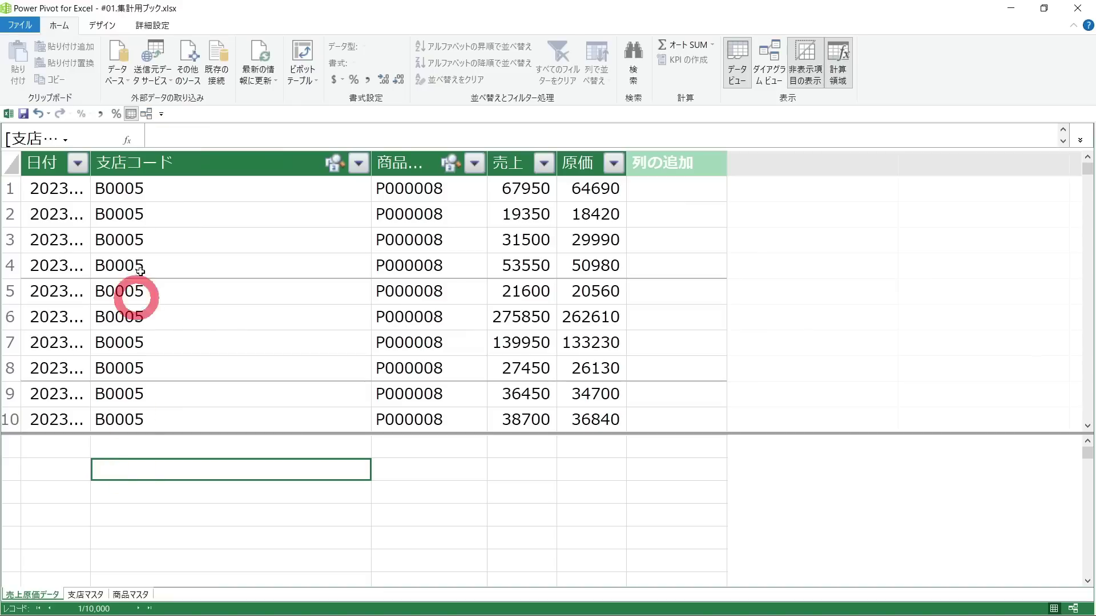
pyautogui.click(177, 137)
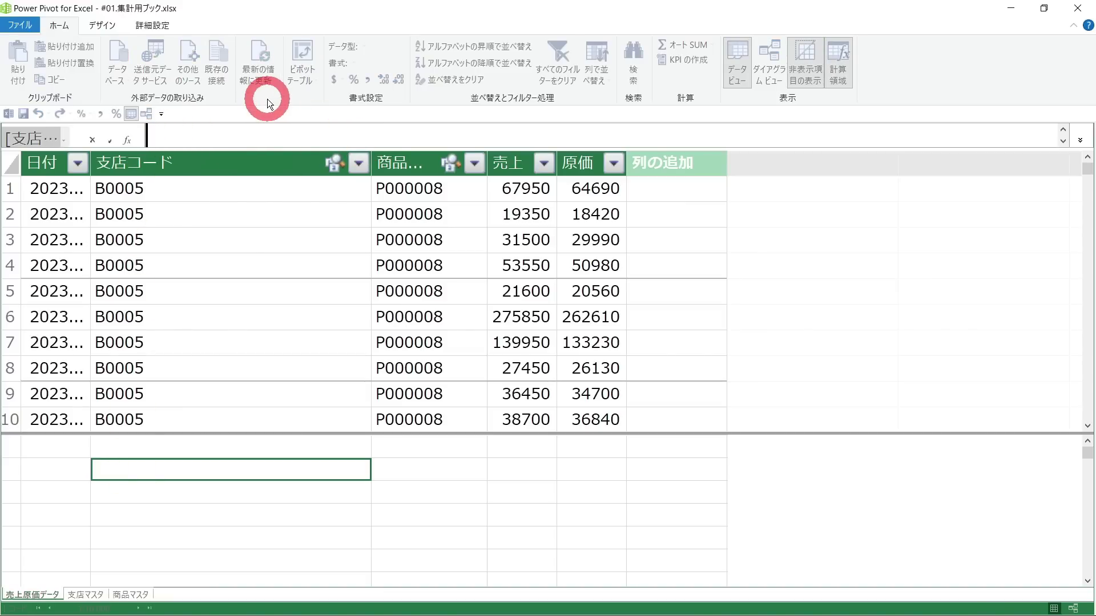
# - Create the measure f_売上:=SUM('売上原価データ'[売上])
pyautogui.write('f_')
pyautogui.write('売上')
pyautogui.write(':=')
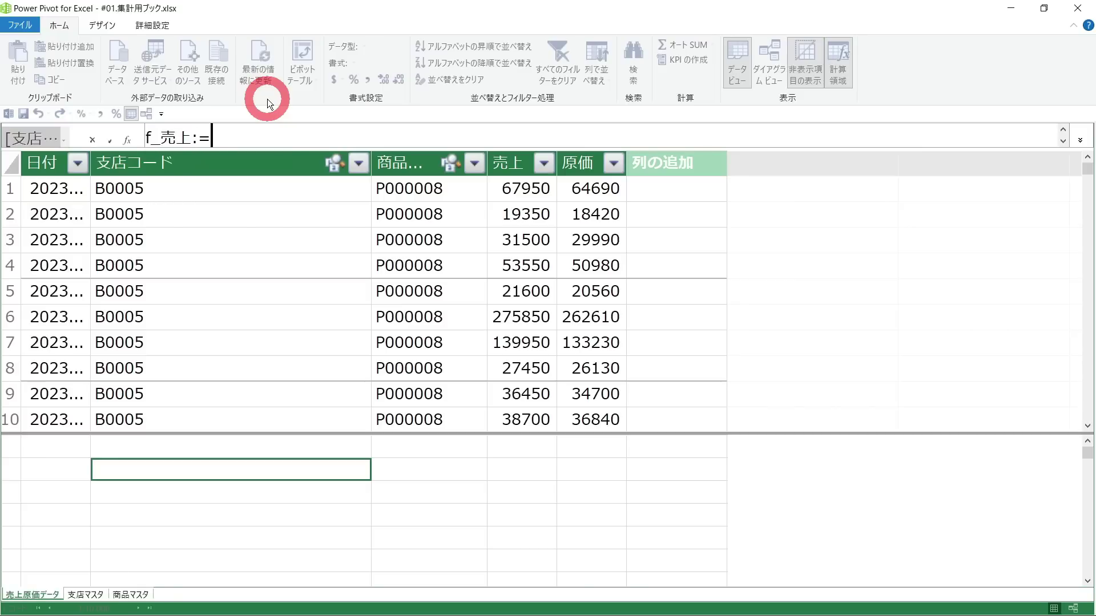
pyautogui.write('s')
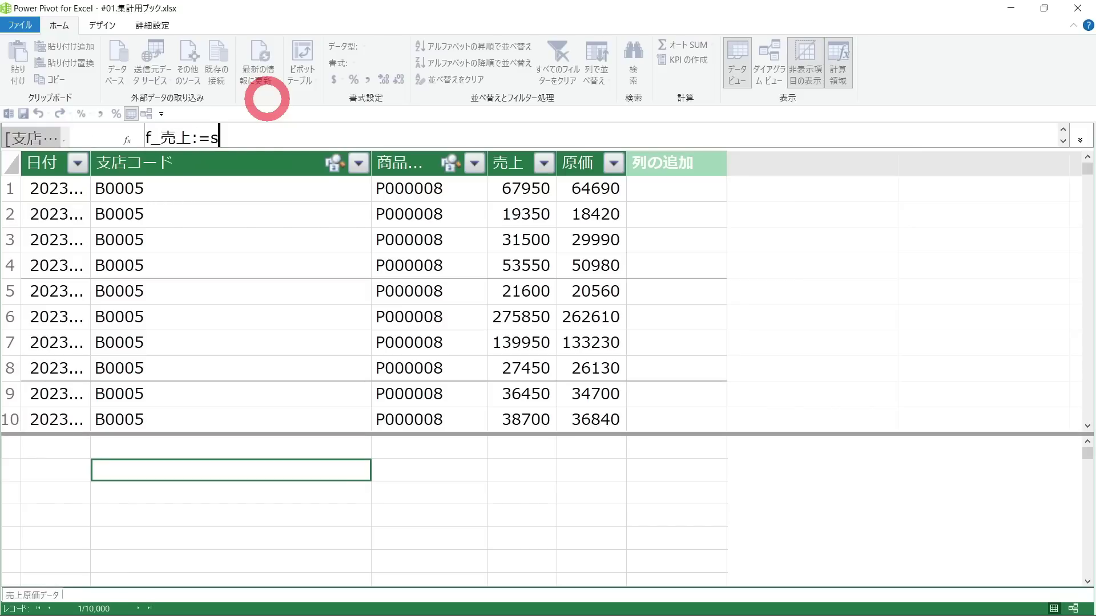
pyautogui.write('um(')
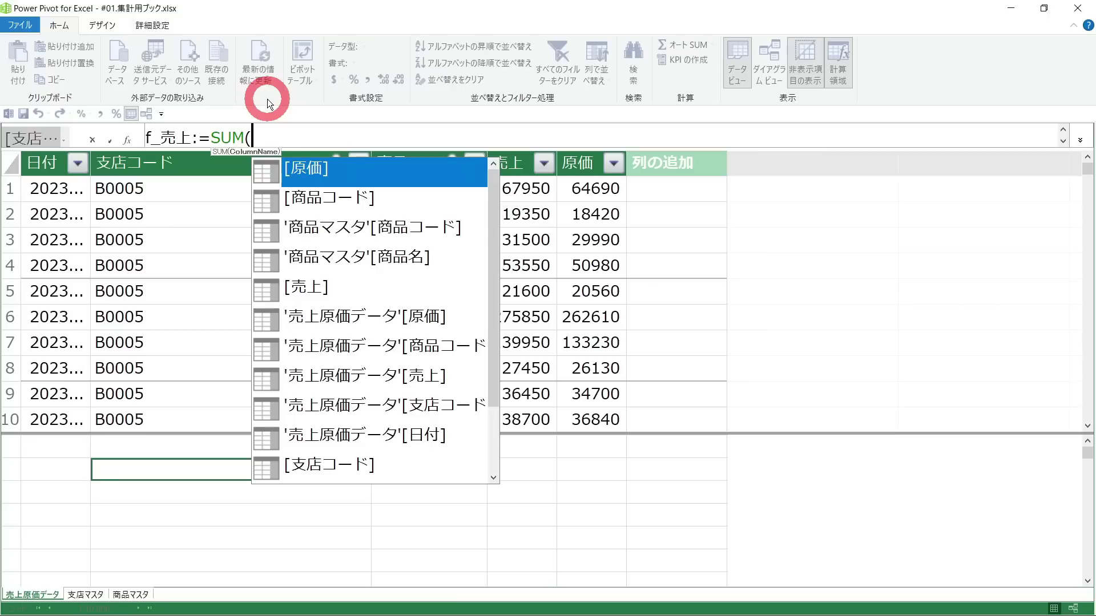
pyautogui.click(321, 290)
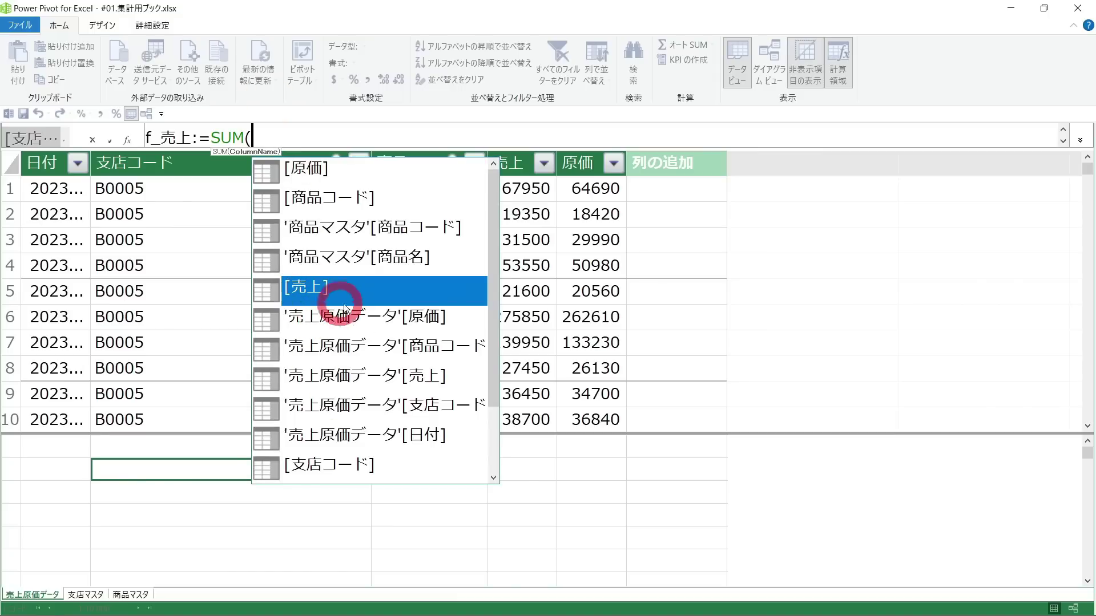
pyautogui.click(321, 379)
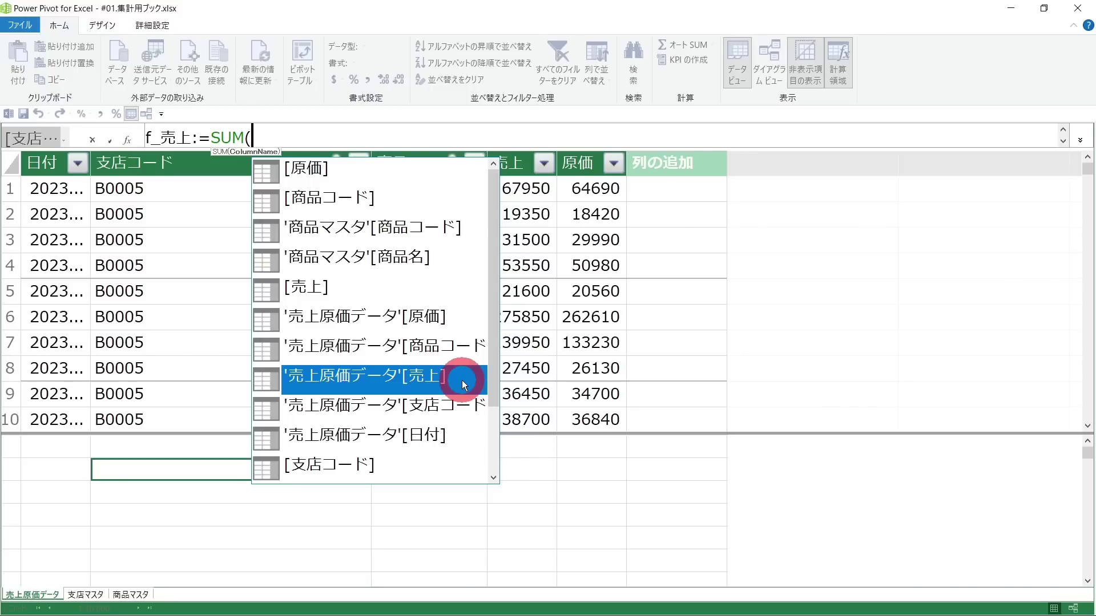
pyautogui.moveTo(344, 382); pyautogui.dragTo(477, 381)
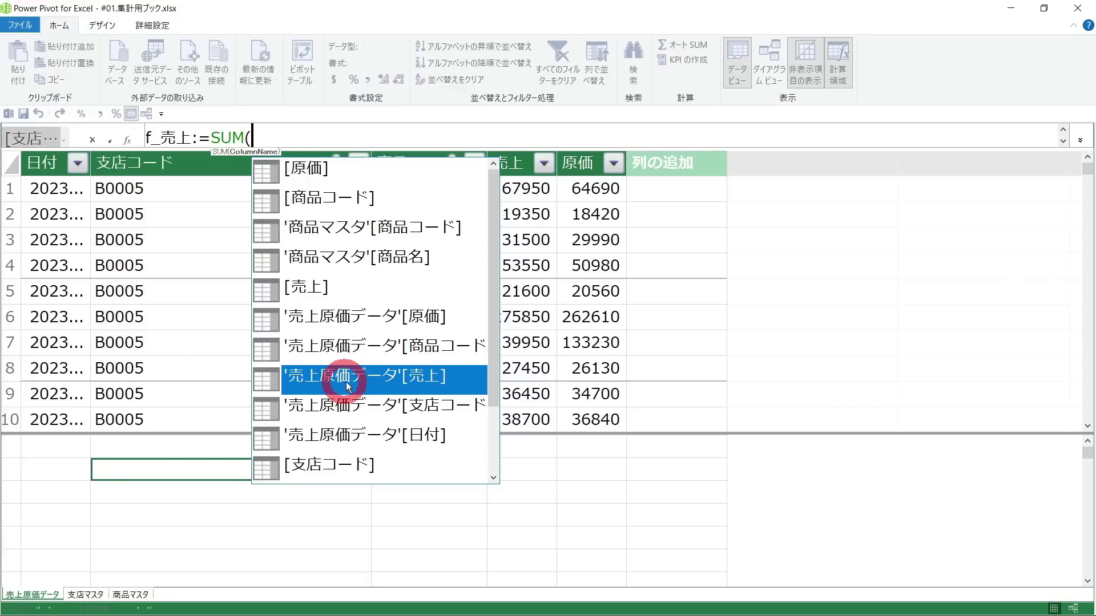
pyautogui.doubleClick(477, 380)
pyautogui.write(')')
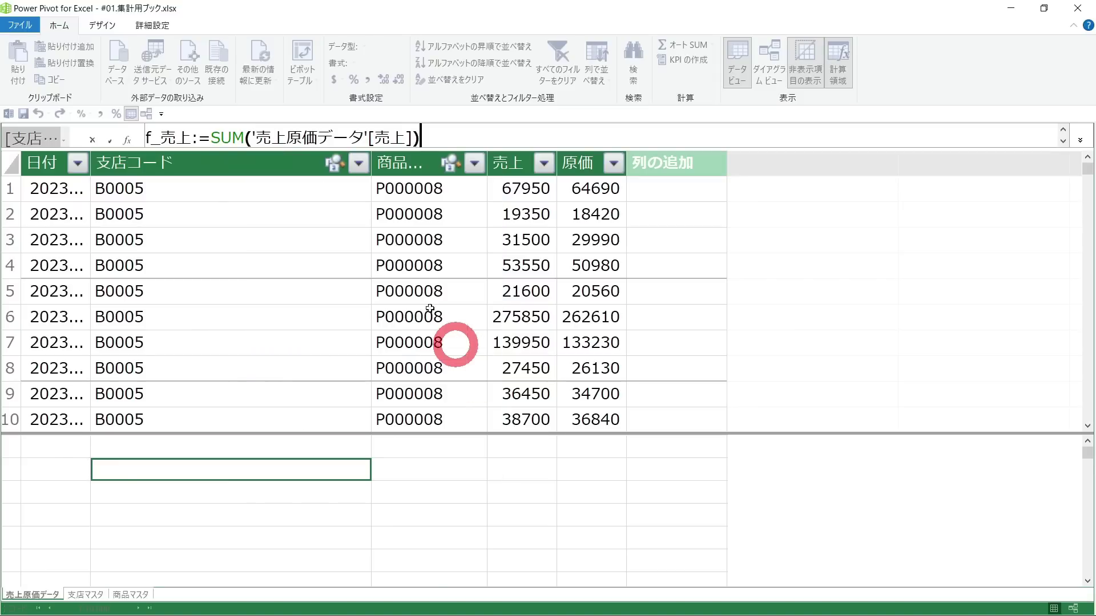
pyautogui.press('Return')
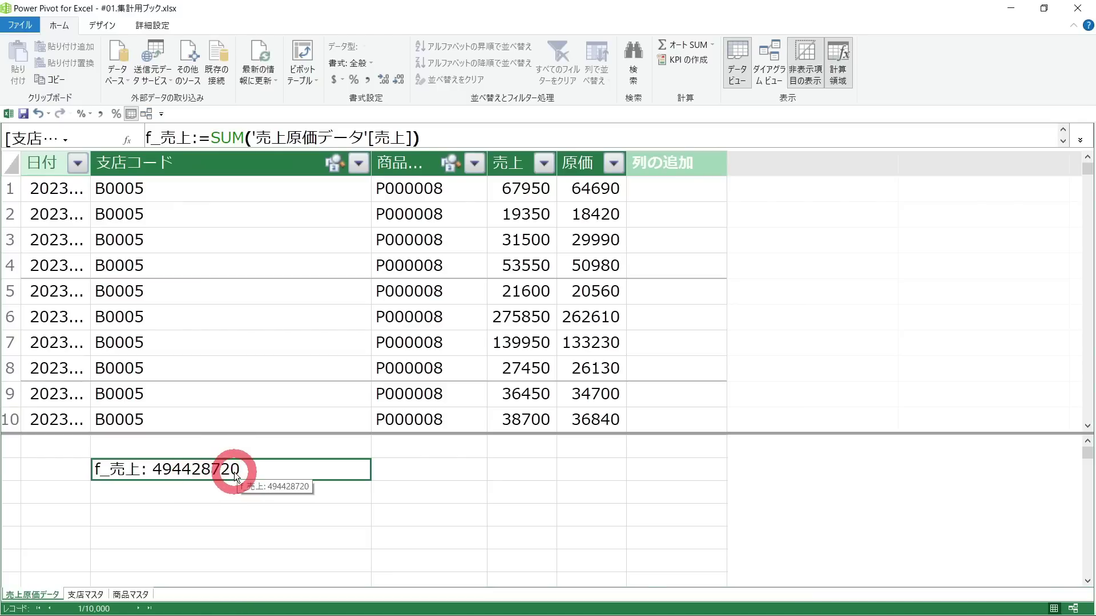
# - Format f_売上 as a whole number with thousands separators, showing 494,428,720
pyautogui.click(349, 64)
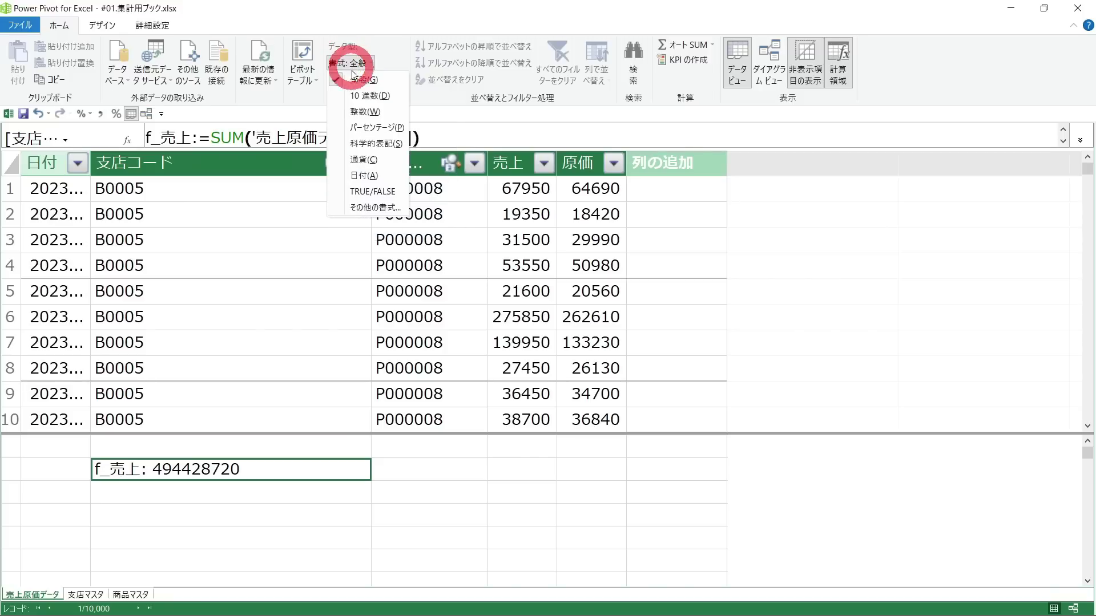
pyautogui.click(365, 113)
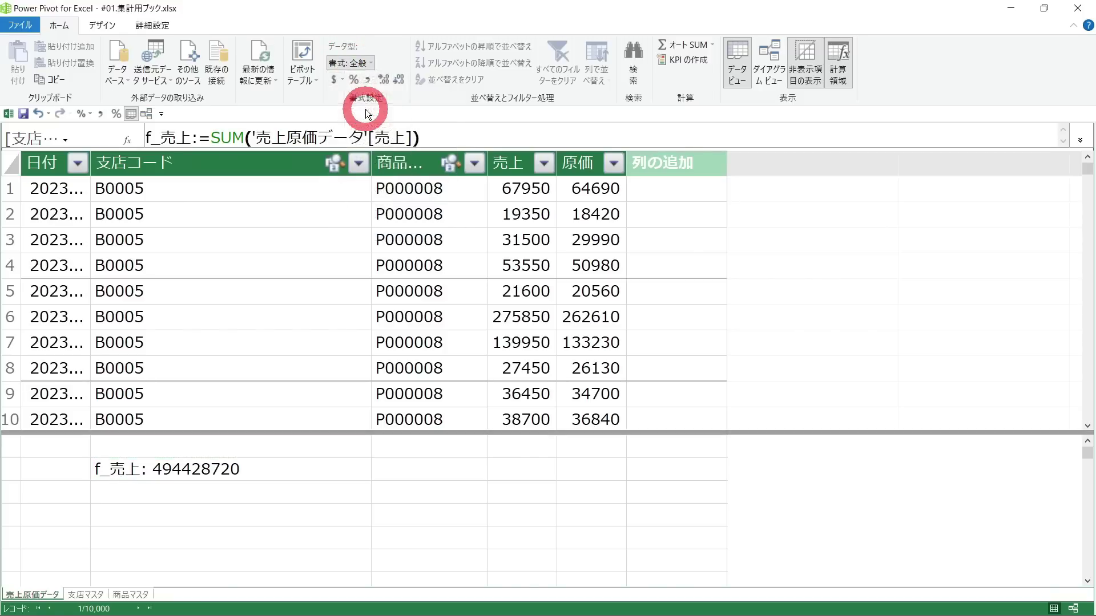
pyautogui.click(368, 81)
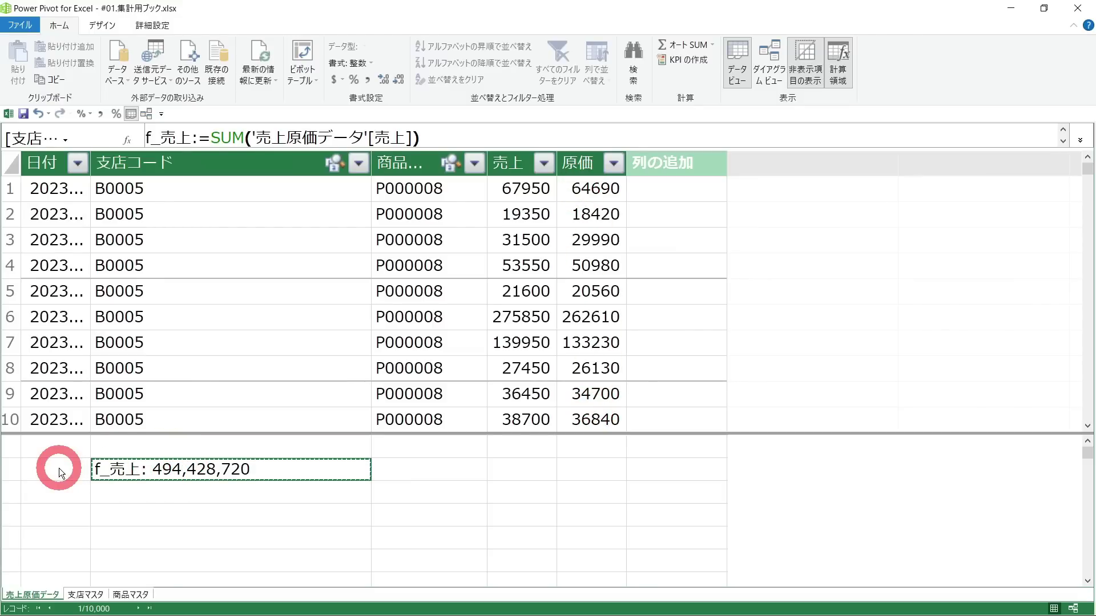
pyautogui.press('Down')
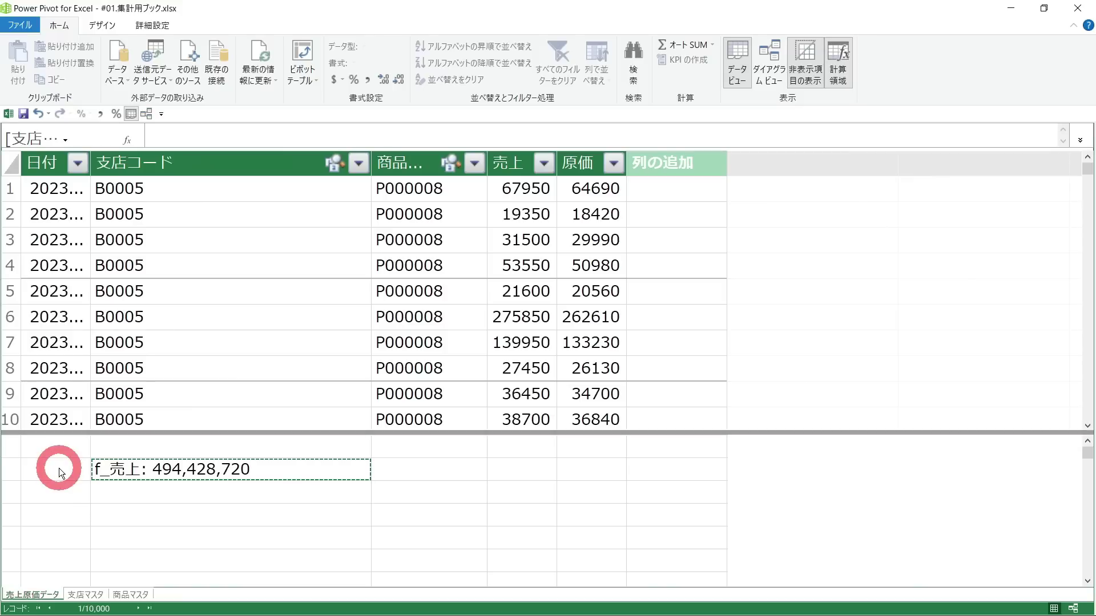
# - Paste a copy of the f_売上 measure and rename it f_原価
pyautogui.hotkey('ctrl', 'v')
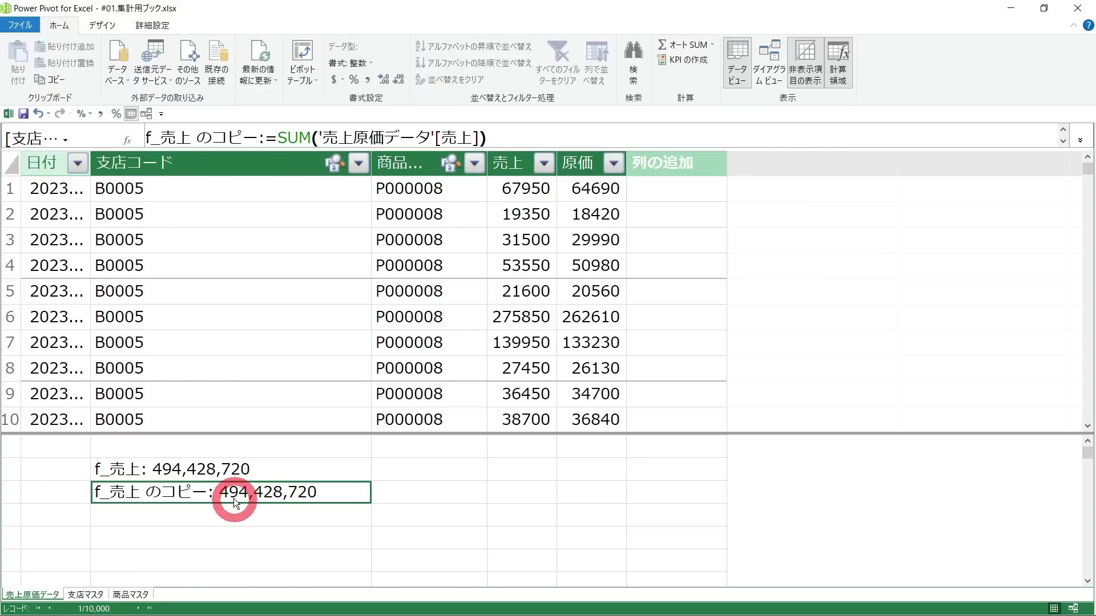
pyautogui.click(162, 137)
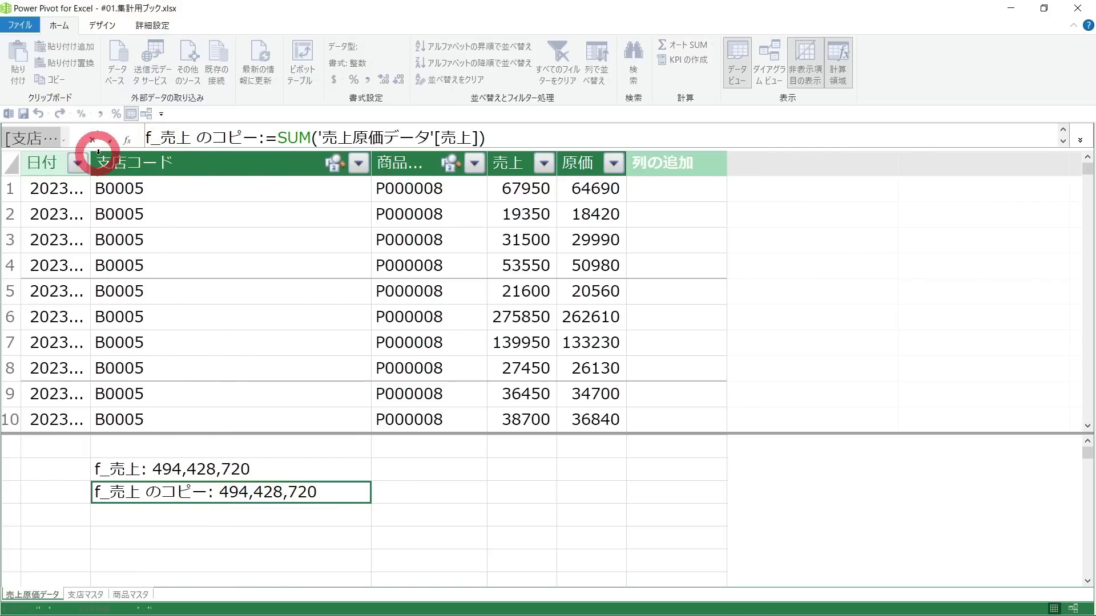
pyautogui.press('Delete')
pyautogui.press('Delete')
pyautogui.press('Delete')
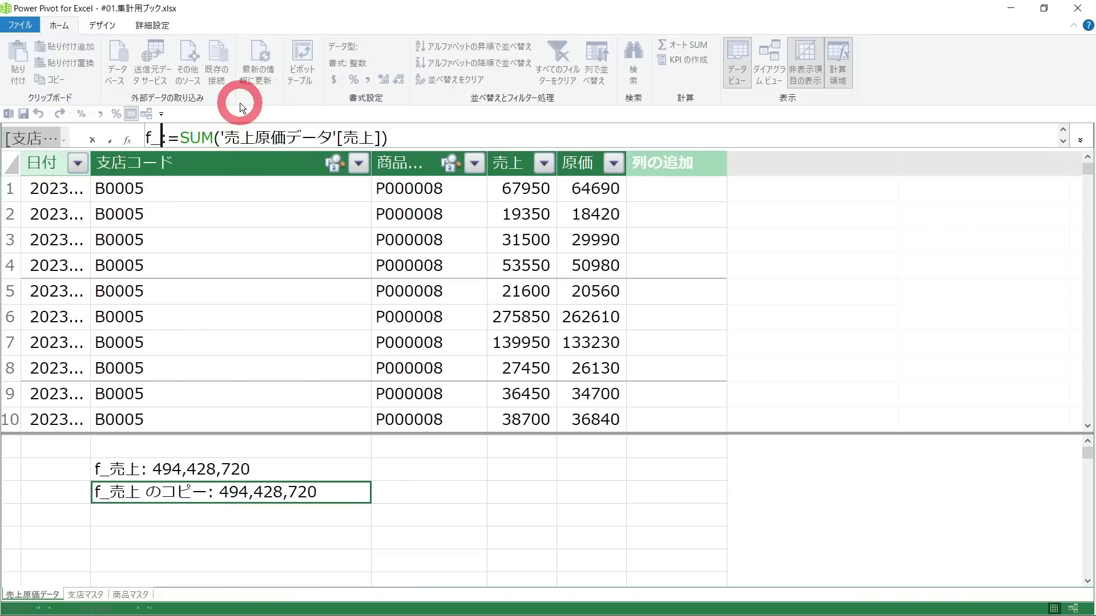
pyautogui.write('原価')
# - Change the copy to sum the [原価] column, giving 453,702,560
pyautogui.press('End')
pyautogui.press('Left')
pyautogui.press('Left')
pyautogui.press('Left')
pyautogui.press('Left')
pyautogui.hotkey('shift', 'End')
pyautogui.press('Delete')
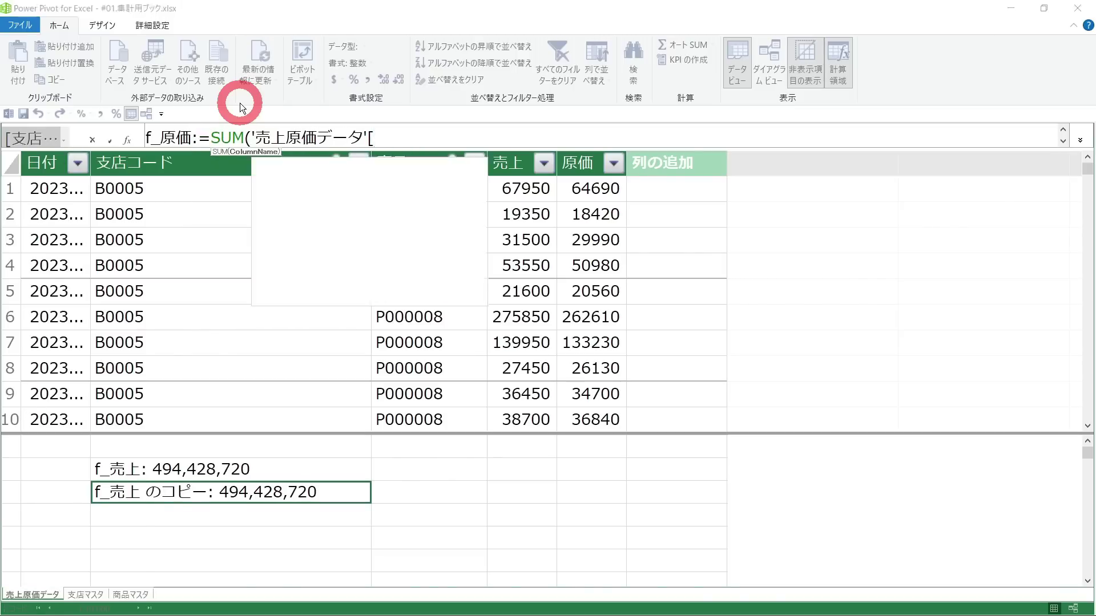
pyautogui.press('Tab')
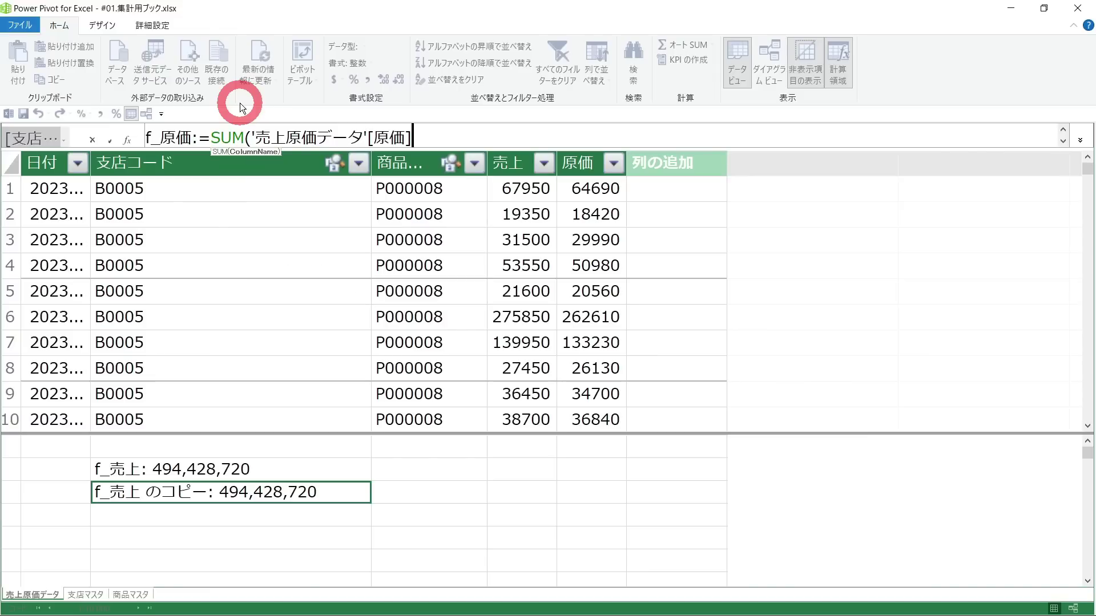
pyautogui.write(')')
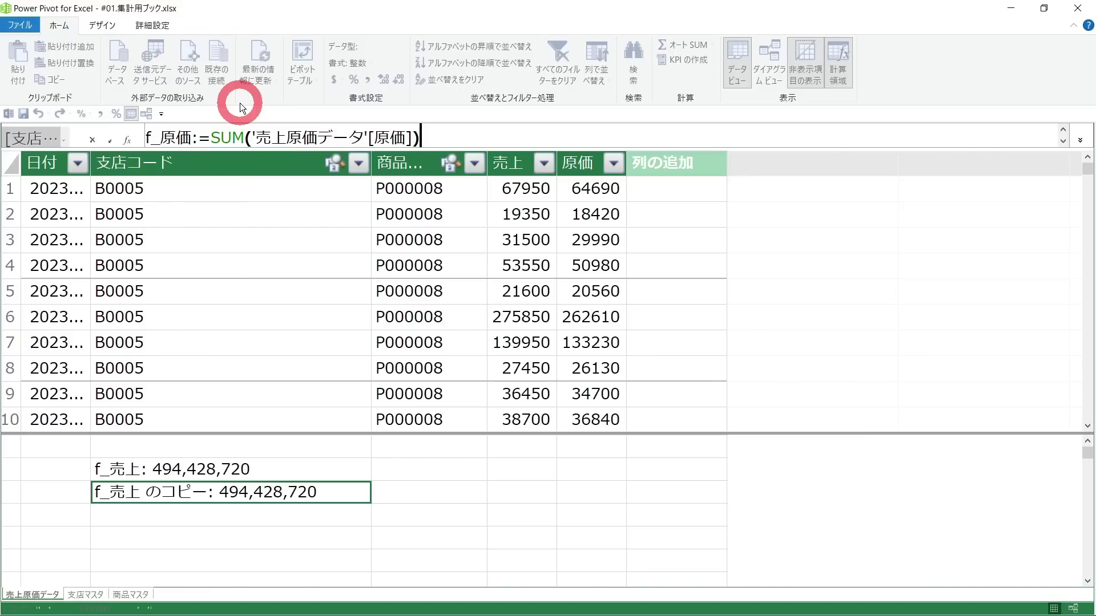
pyautogui.press('Return')
pyautogui.click(129, 470)
pyautogui.click(132, 487)
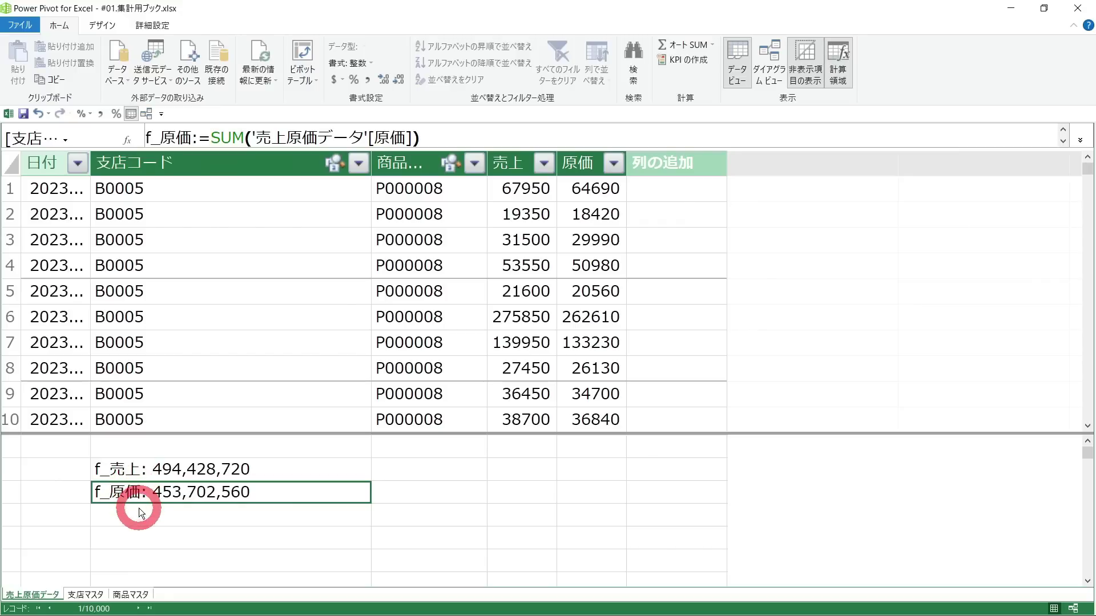
pyautogui.click(141, 518)
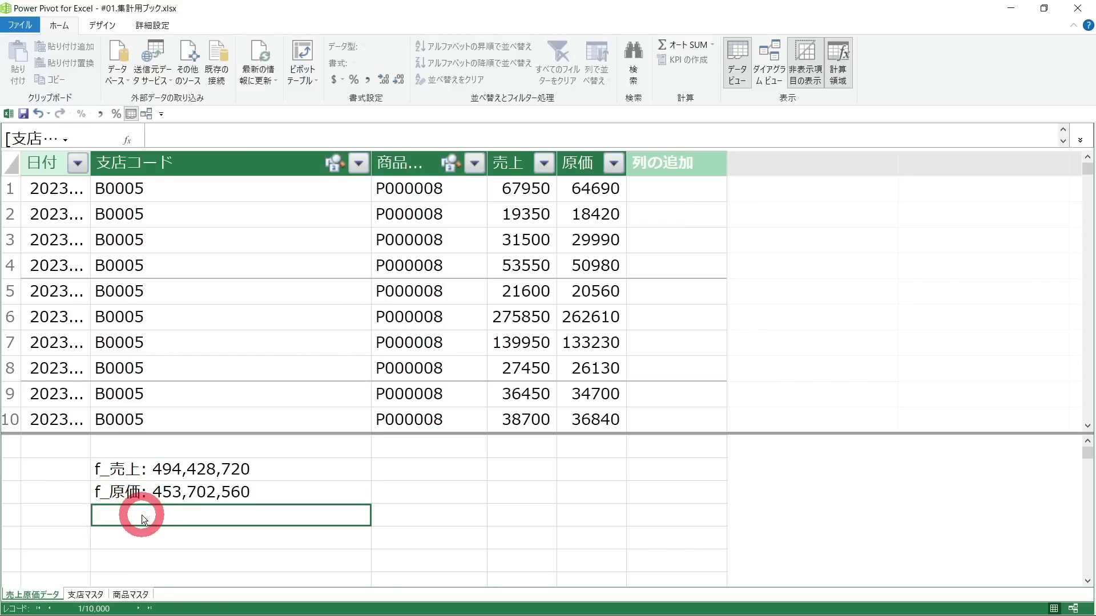
# - Copy the f_原価 measure and rename the pasted copy f_利益
pyautogui.press('Up')
pyautogui.hotkey('ctrl', 'c')
pyautogui.press('Down')
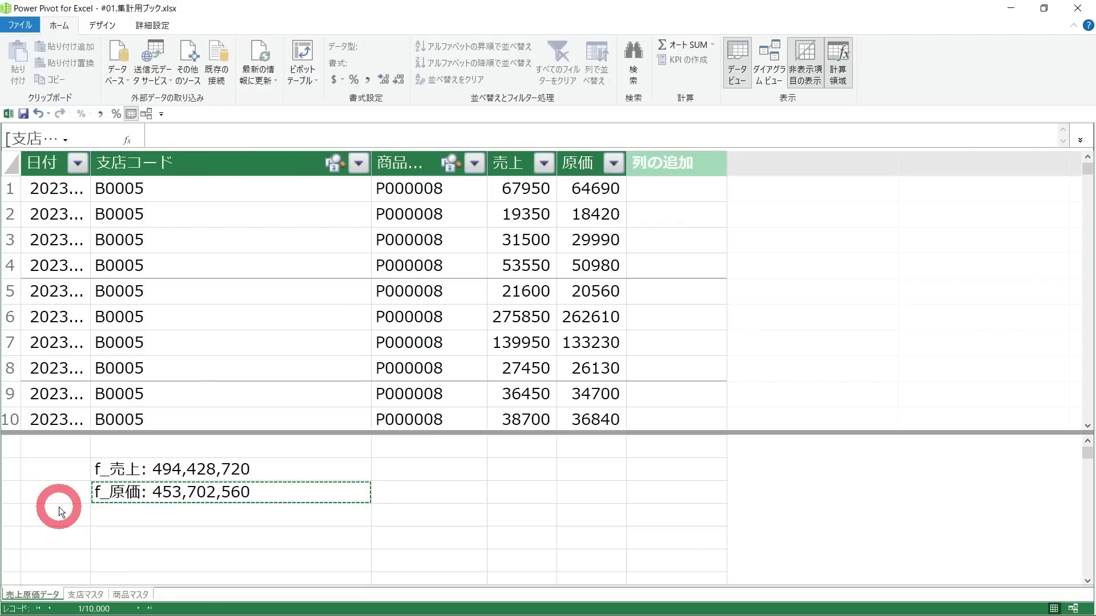
pyautogui.hotkey('ctrl', 'v')
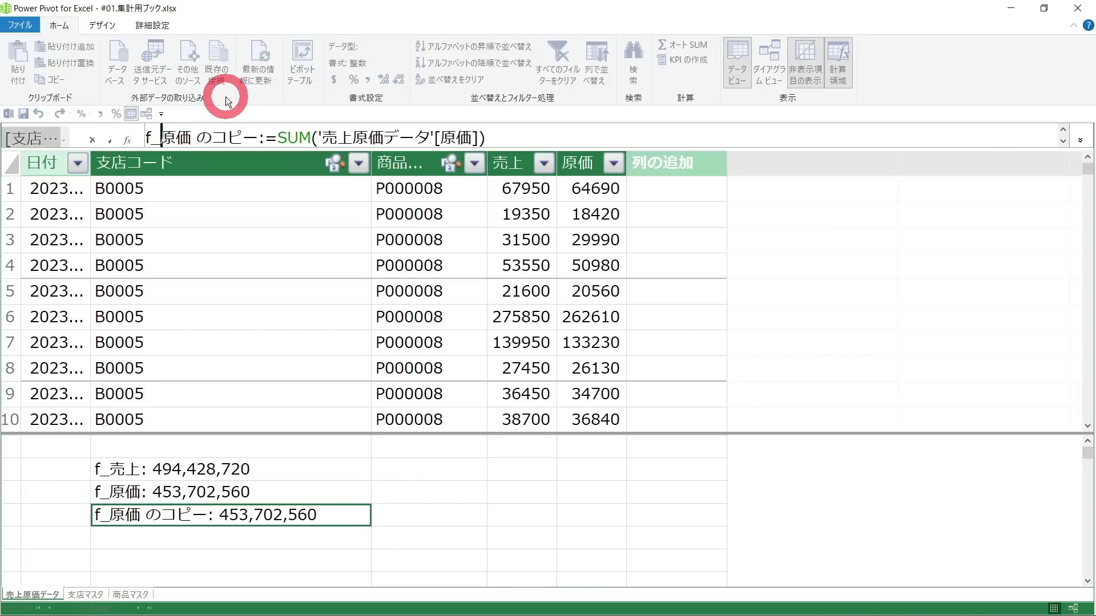
pyautogui.hotkey('shift', 'Right')
pyautogui.hotkey('shift', 'Right')
pyautogui.hotkey('shift', 'Right')
pyautogui.hotkey('shift', 'Right')
pyautogui.hotkey('shift', 'Right')
pyautogui.hotkey('shift', 'Right')
pyautogui.write('利益')
# - Replace its formula with [f_売上]-[f_原価], giving 40,726,160
pyautogui.press('Return')
pyautogui.press('Right')
pyautogui.press('Right')
pyautogui.hotkey('shift', 'End')
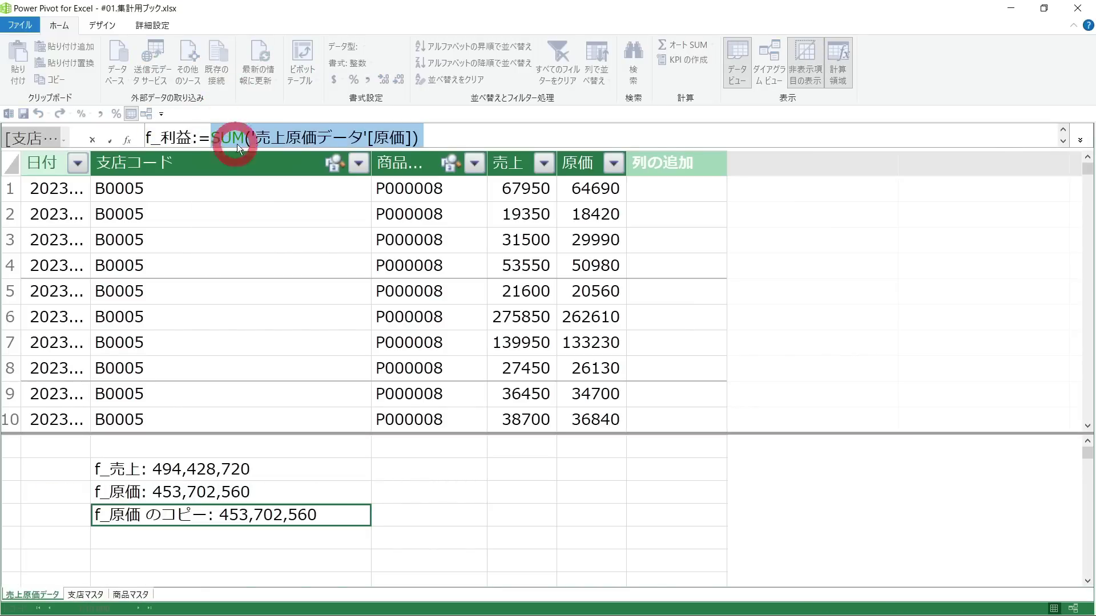
pyautogui.press('Delete')
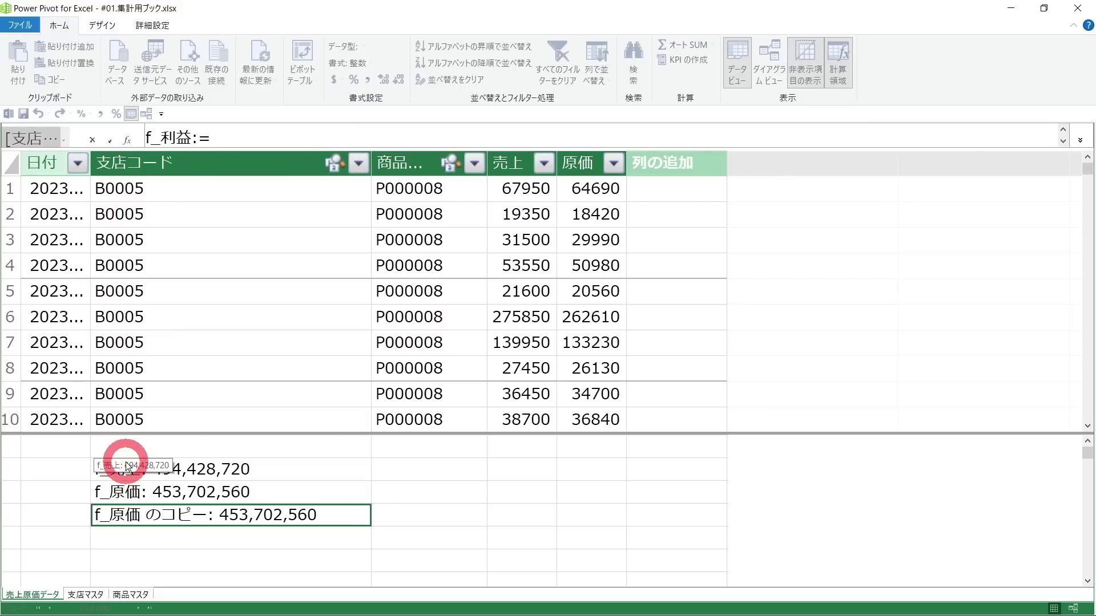
pyautogui.click(125, 469)
pyautogui.write('-')
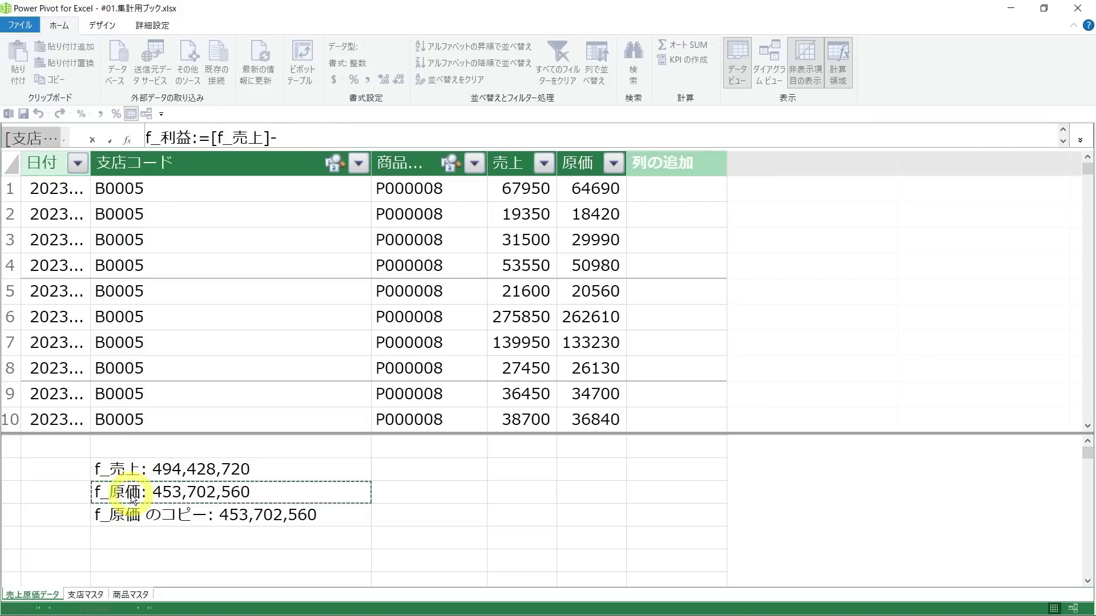
pyautogui.click(133, 498)
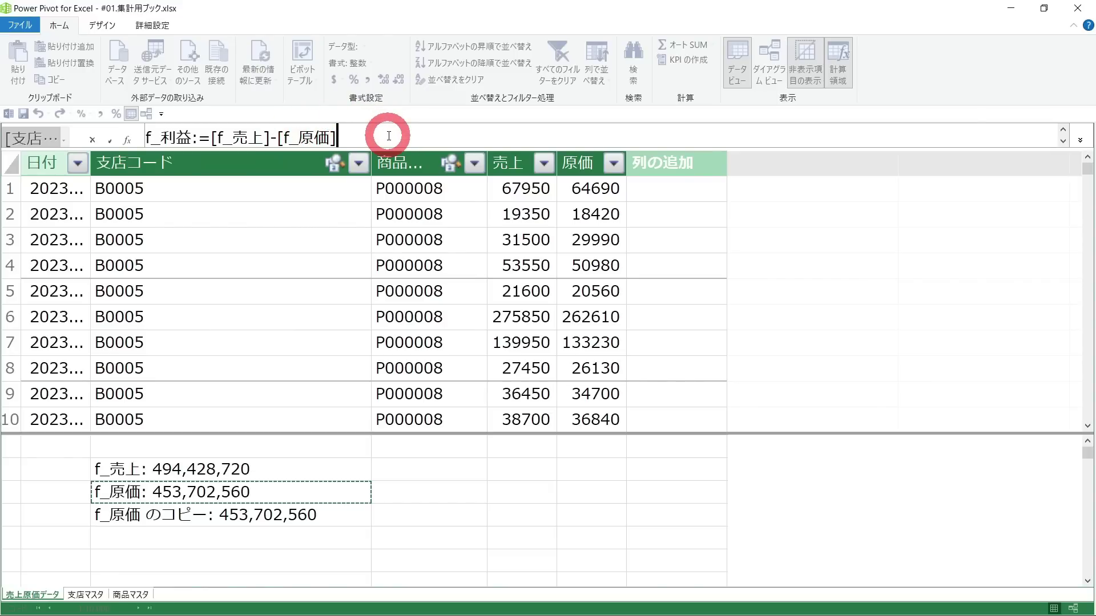
pyautogui.press('Return')
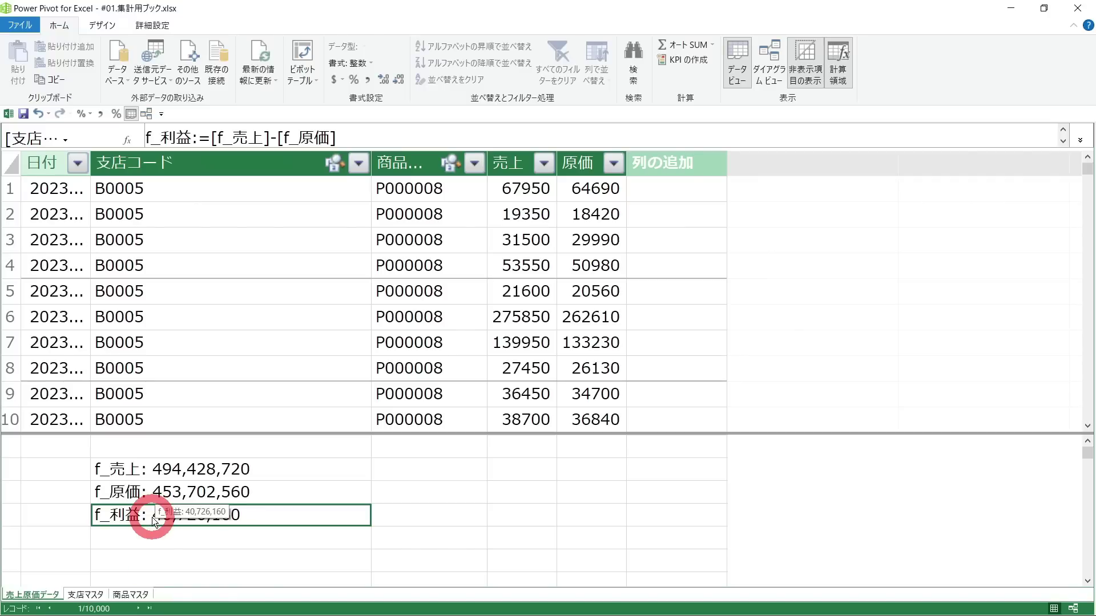
pyautogui.click(118, 476)
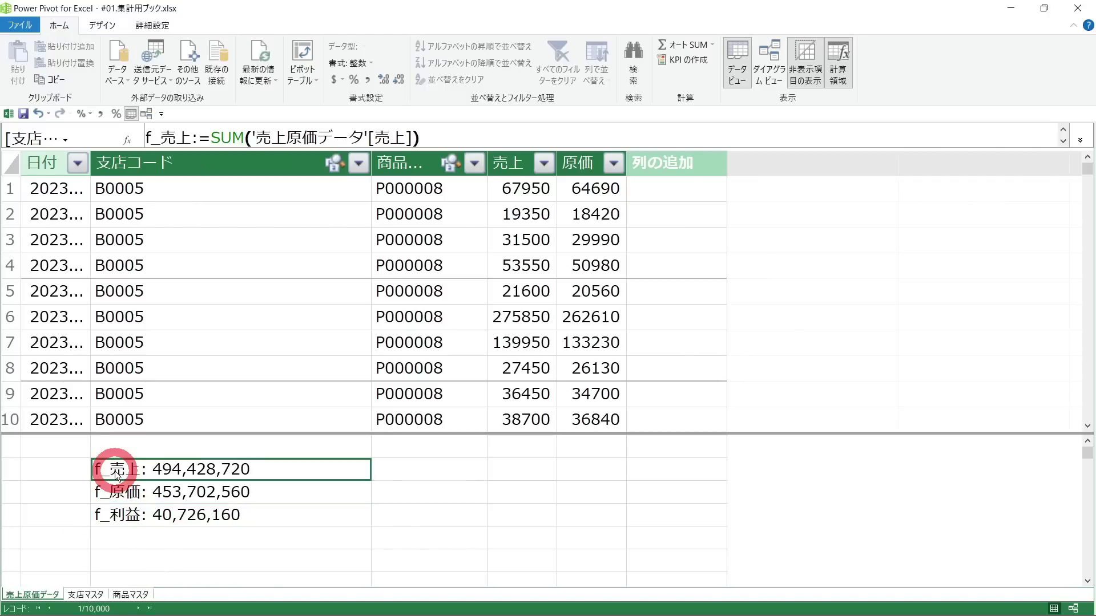
pyautogui.click(122, 538)
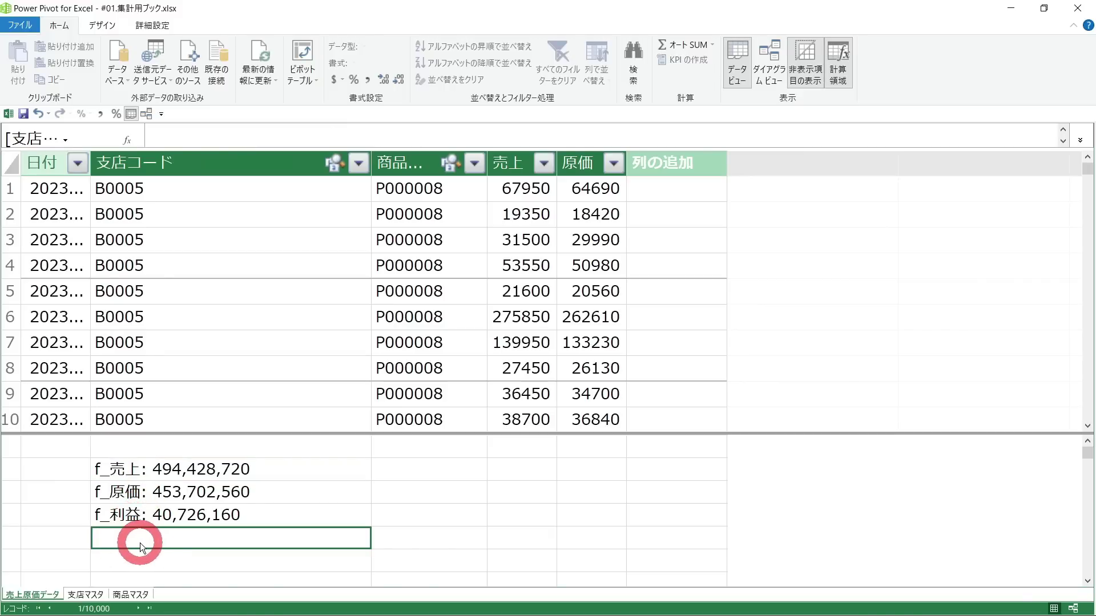
pyautogui.click(219, 136)
# - Create the measure f_利益率:=DIVIDE([f_利益],[f_売上])
pyautogui.write('f_利益率:')
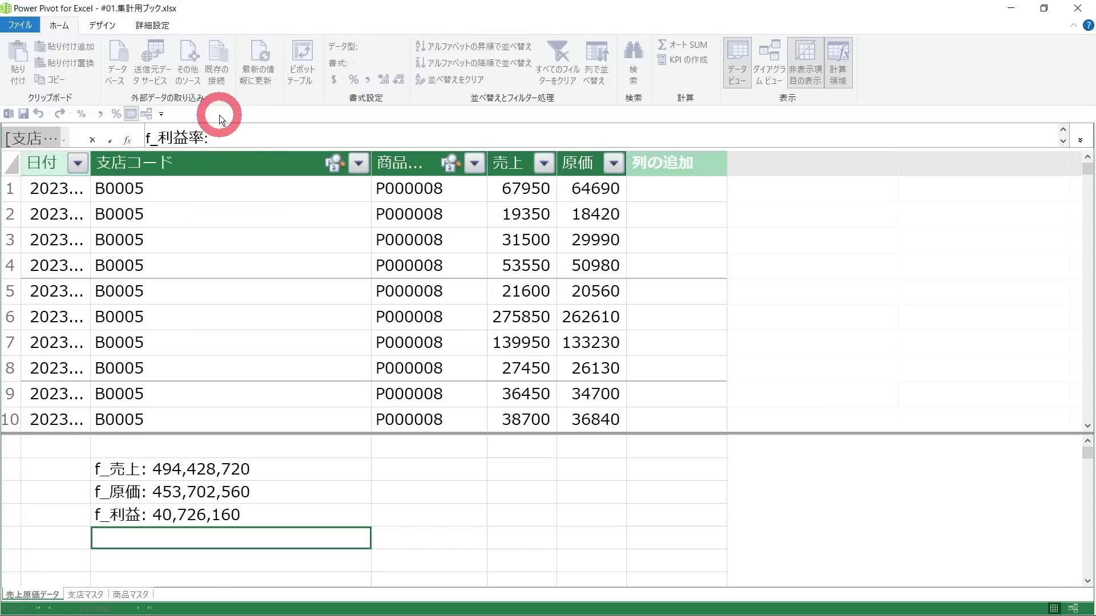
pyautogui.write('=')
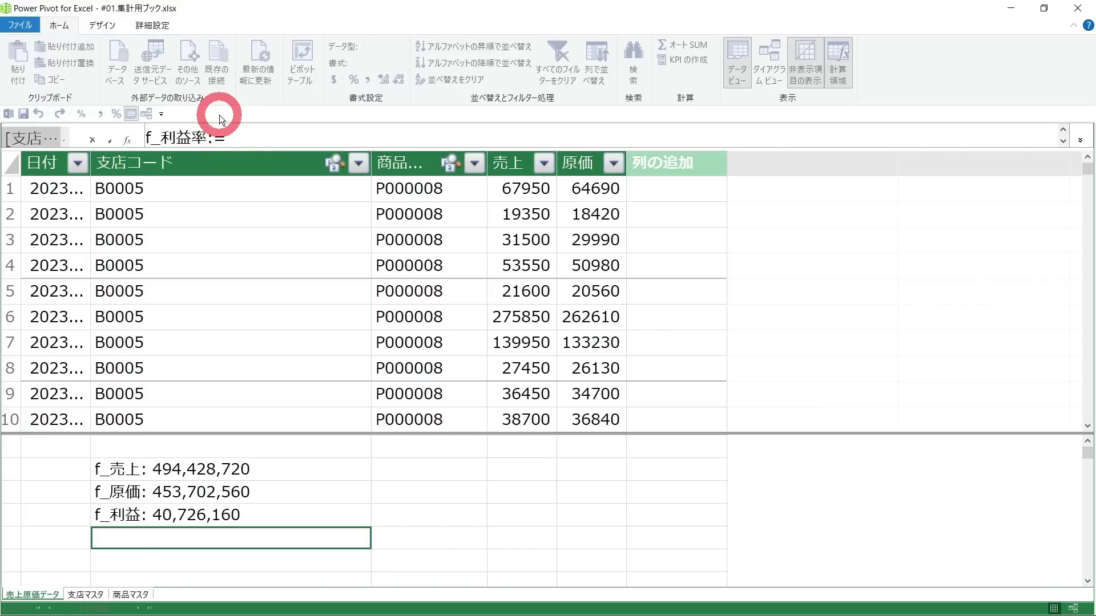
pyautogui.write('DIVIDE(')
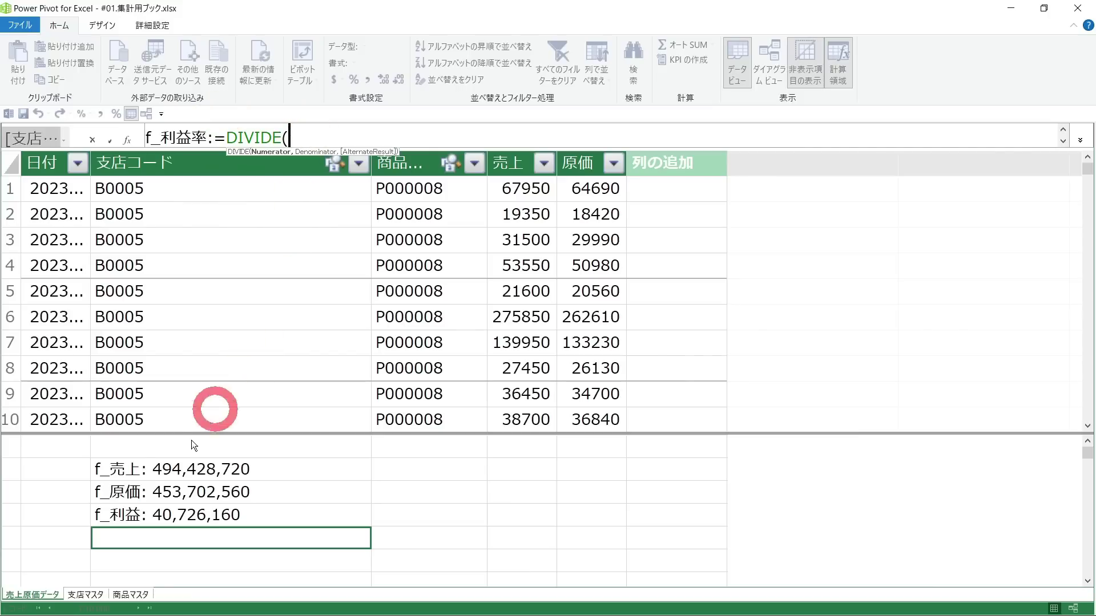
pyautogui.click(151, 518)
pyautogui.write(',')
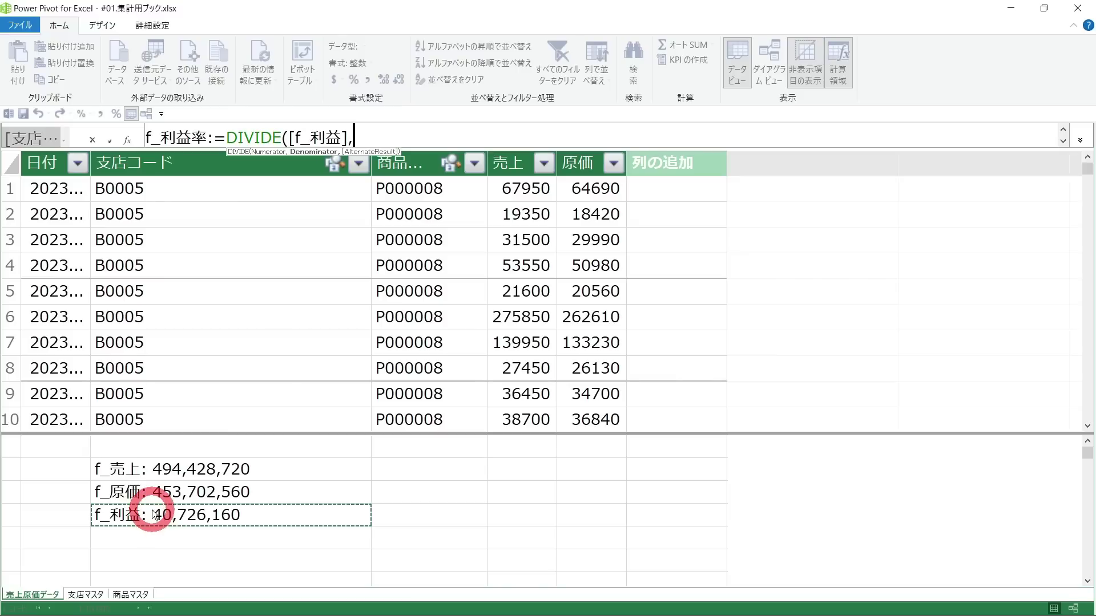
pyautogui.click(144, 467)
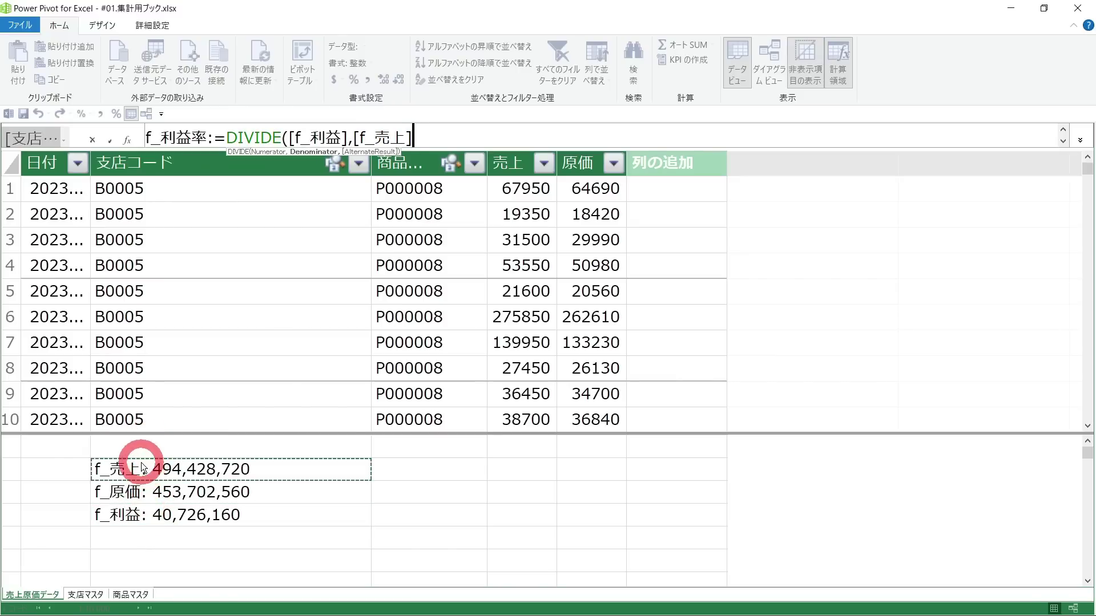
pyautogui.write(')')
pyautogui.press('Return')
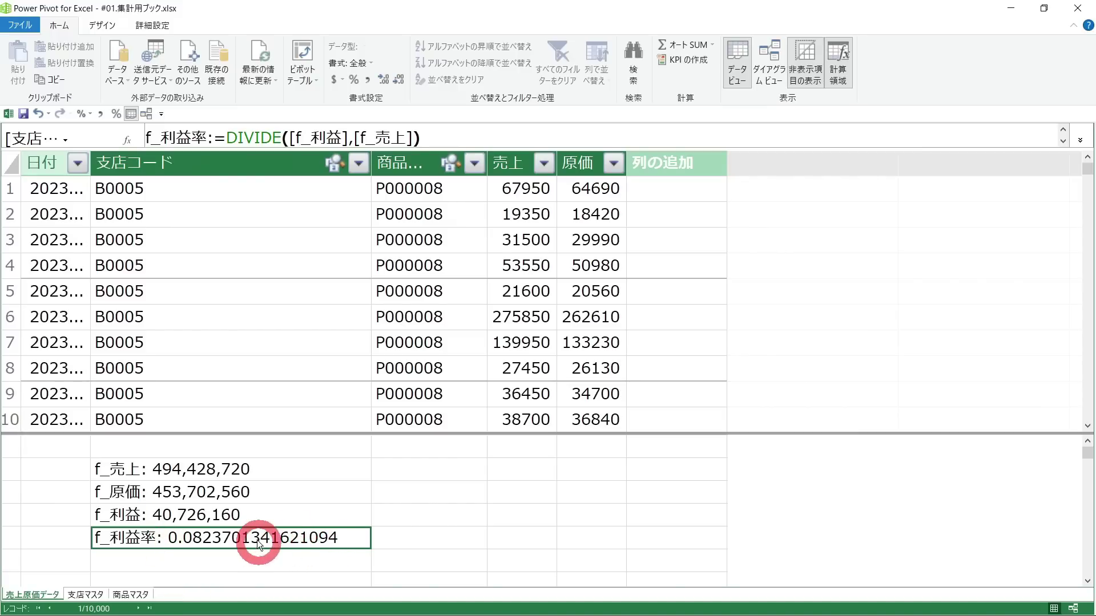
# - Format f_利益率 as a percentage so it shows 8.24%
pyautogui.click(350, 63)
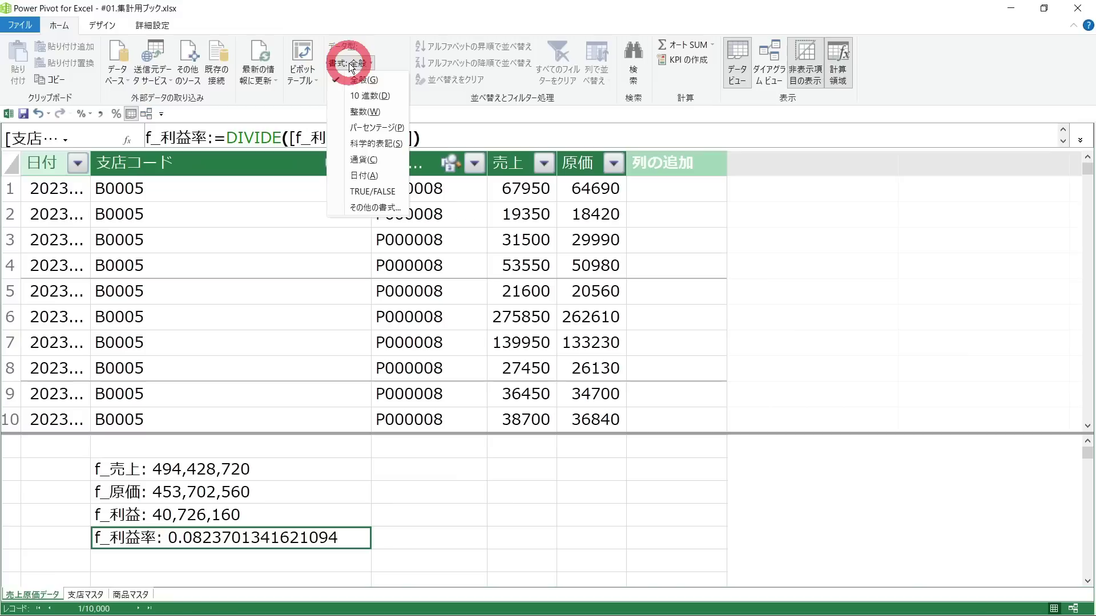
pyautogui.click(398, 129)
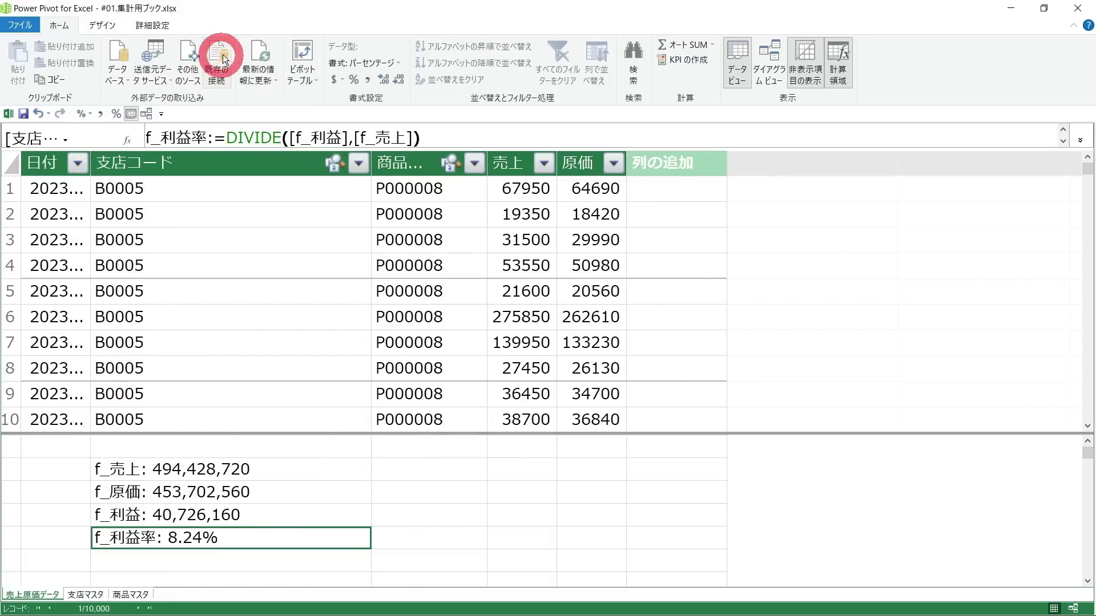
pyautogui.click(302, 53)
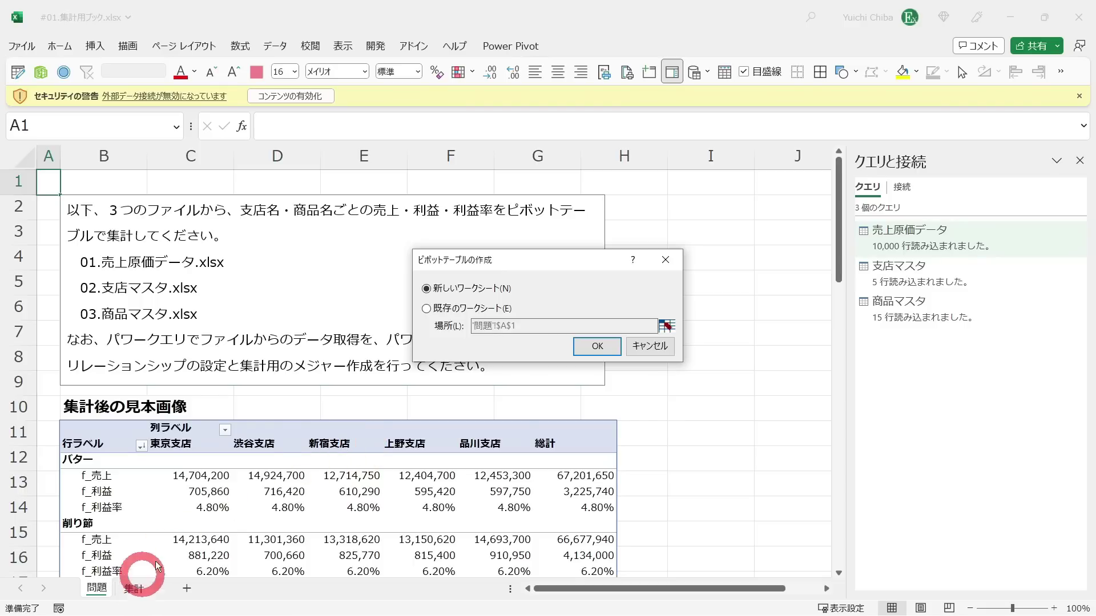
# - Create the PivotTable on the existing worksheet at cell 集計!B2
pyautogui.click(427, 309)
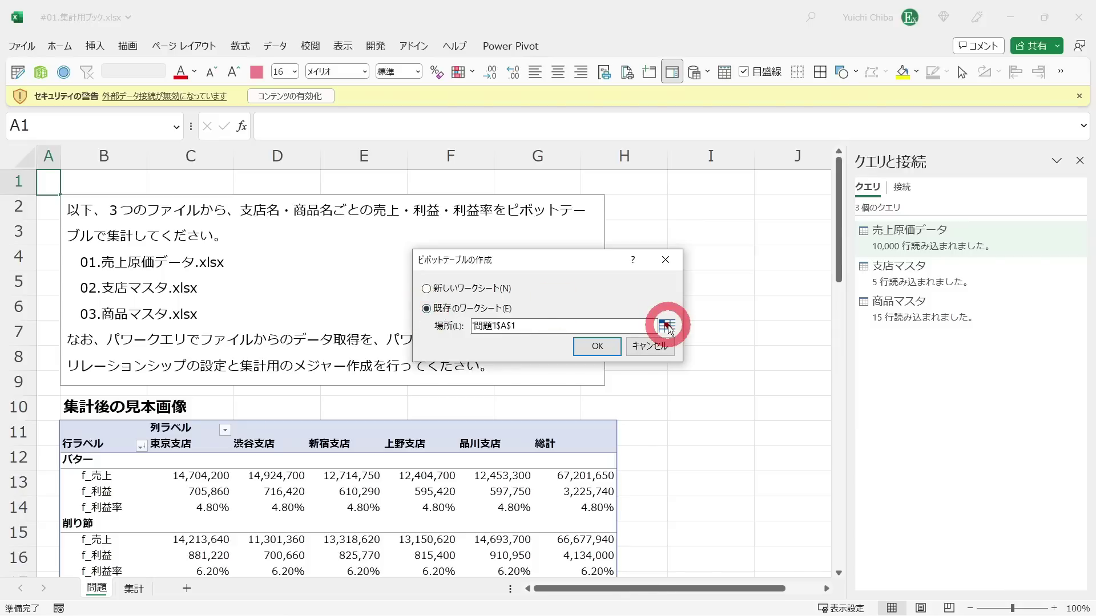
pyautogui.click(668, 326)
pyautogui.click(131, 588)
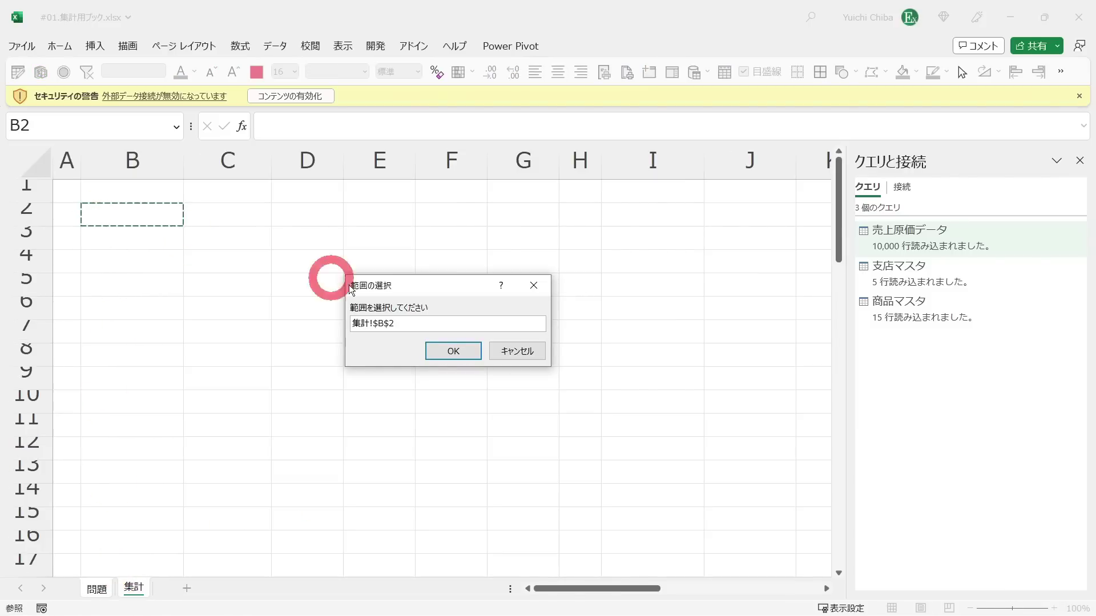
pyautogui.click(439, 352)
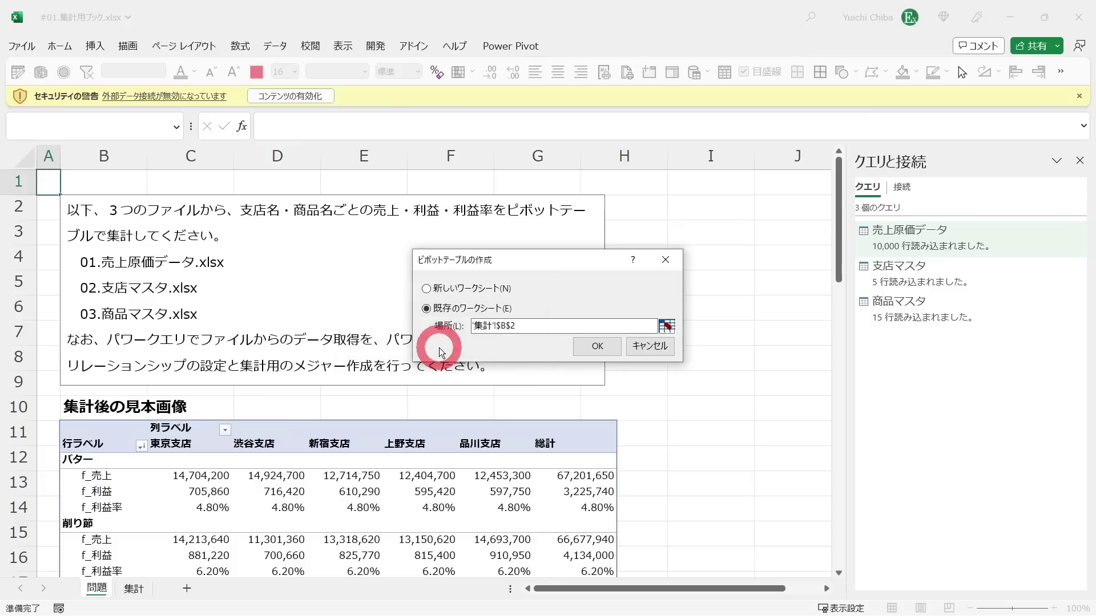
pyautogui.click(597, 346)
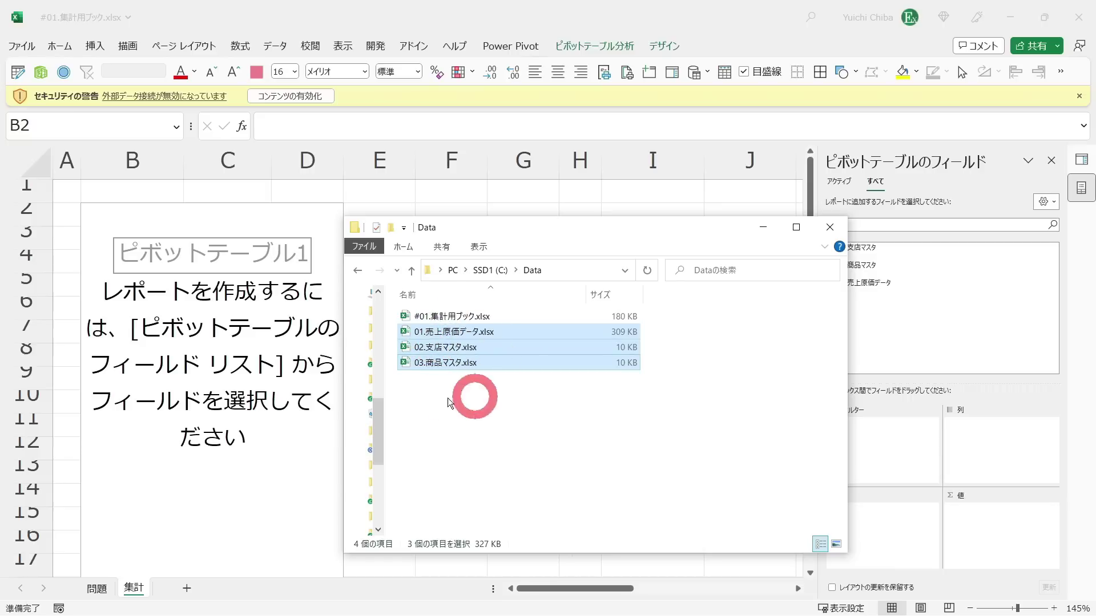
pyautogui.click(300, 103)
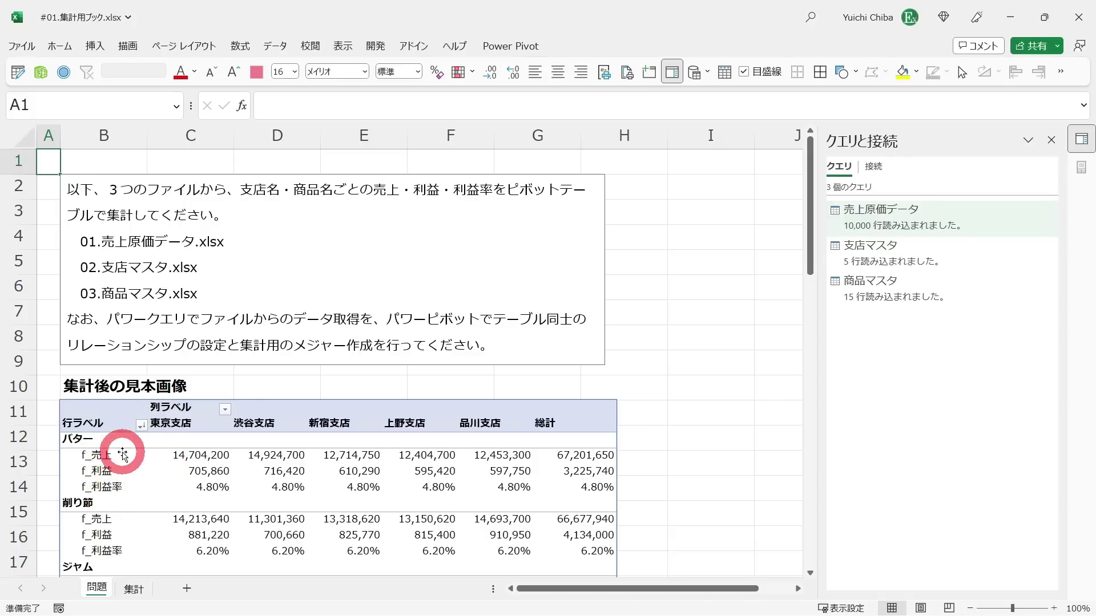
# - Add the f_売上, f_利益 and f_利益率 measures to the PivotTable values
pyautogui.hotkey('ctrl', 'pagedown')
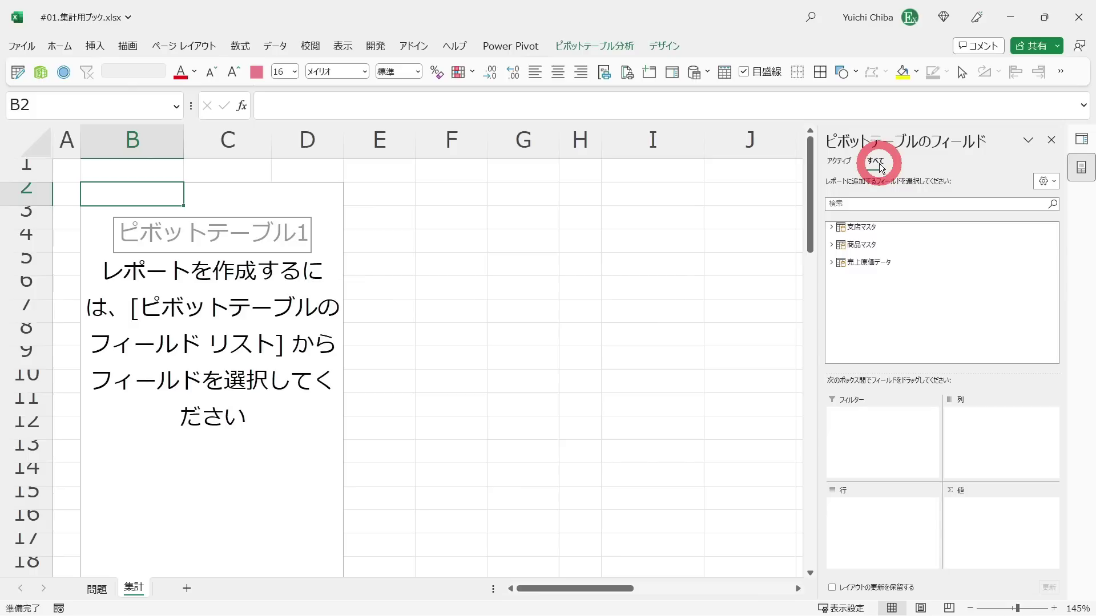
pyautogui.click(831, 262)
pyautogui.moveTo(873, 307); pyautogui.dragTo(1000, 537)
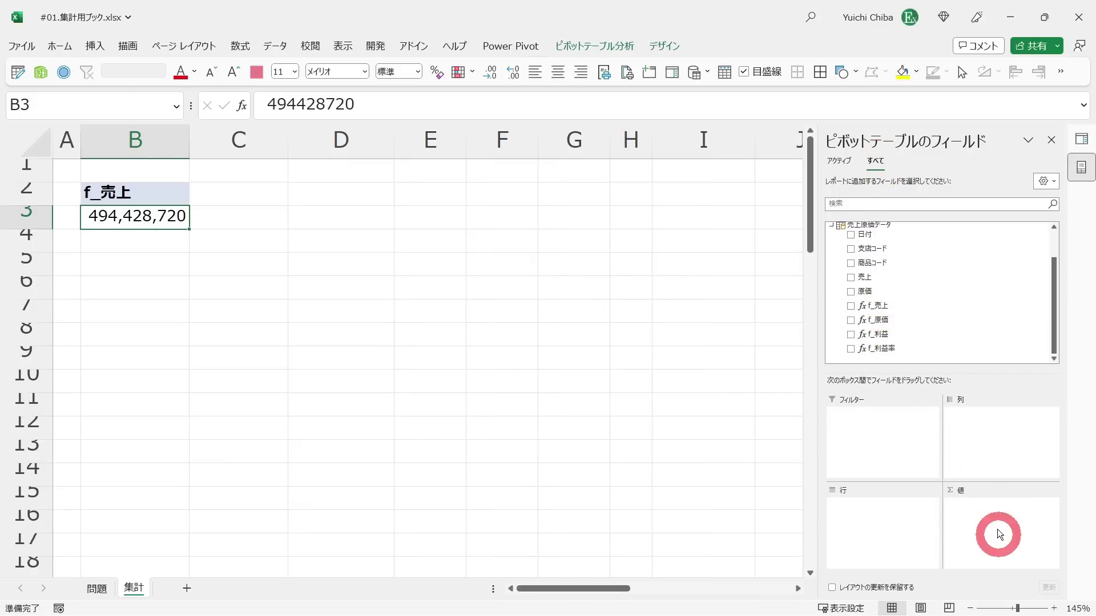
pyautogui.moveTo(874, 334); pyautogui.dragTo(970, 525)
pyautogui.moveTo(898, 364); pyautogui.dragTo(974, 539)
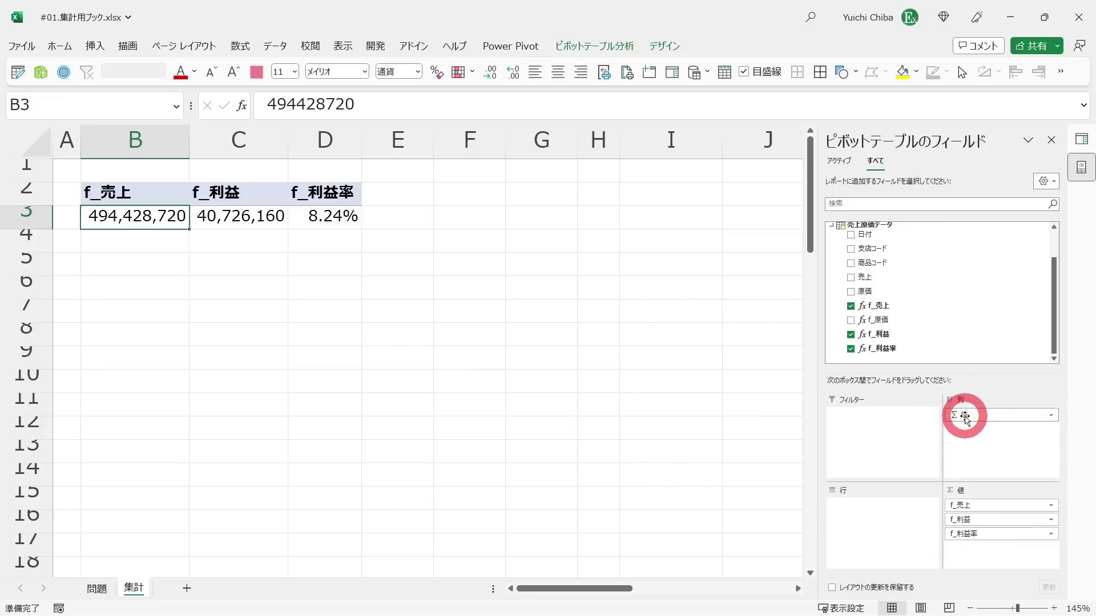
# - Compare with the 問題 sample and move Σ値 to Rows to stack the measures
pyautogui.click(149, 196)
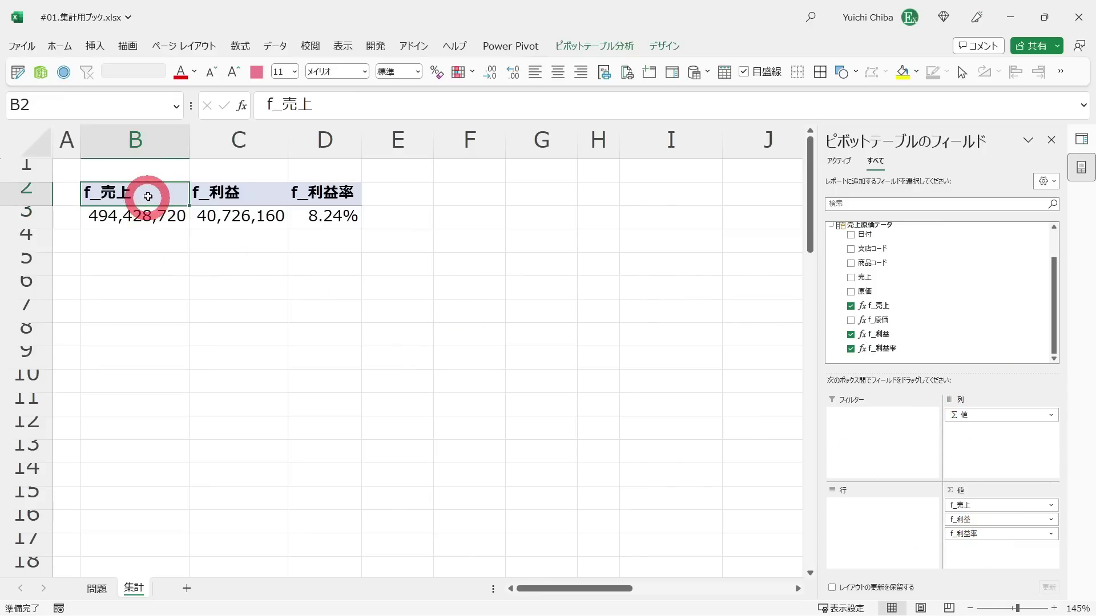
pyautogui.press('Right')
pyautogui.press('Right')
pyautogui.hotkey('ctrl', 'pageup')
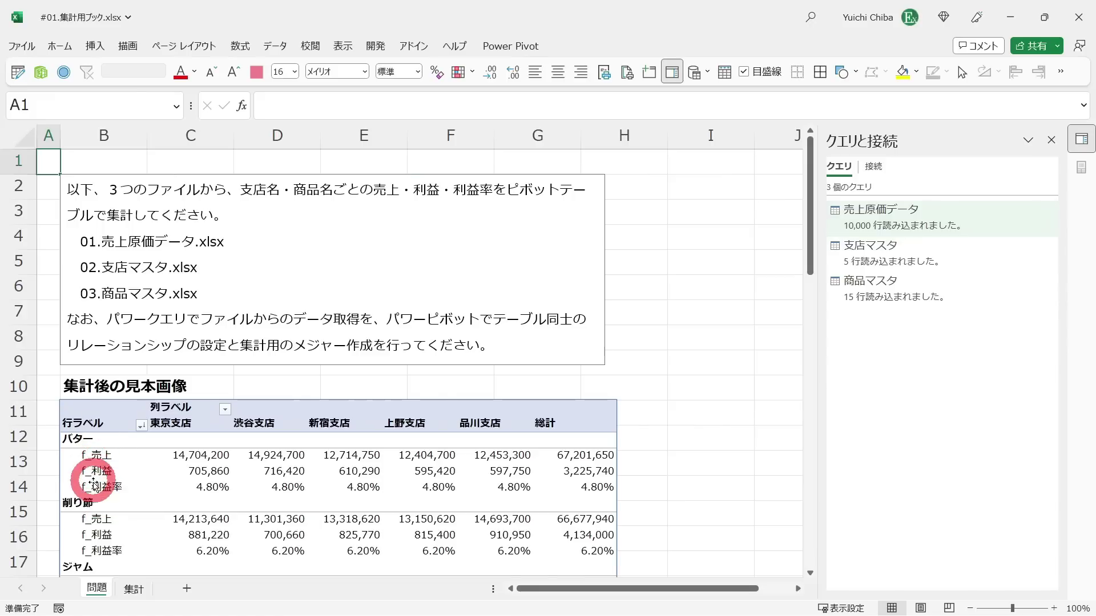
pyautogui.hotkey('ctrl', 'pagedown')
pyautogui.moveTo(972, 419); pyautogui.dragTo(885, 528)
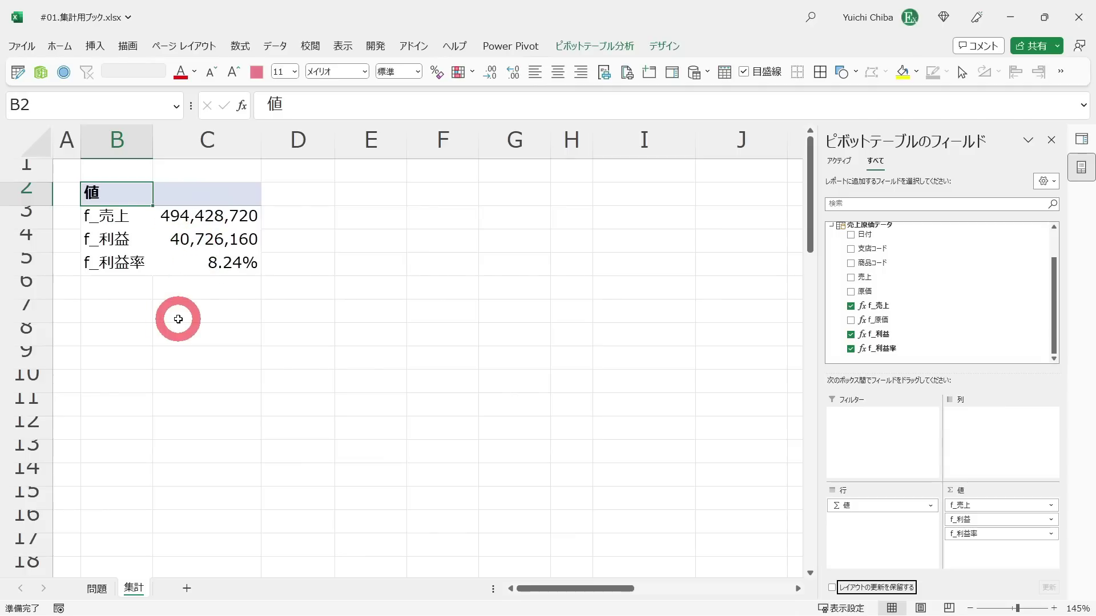
# - Add 商品名 from 商品マスタ to the PivotTable rows
pyautogui.scroll(2, 826, 244)
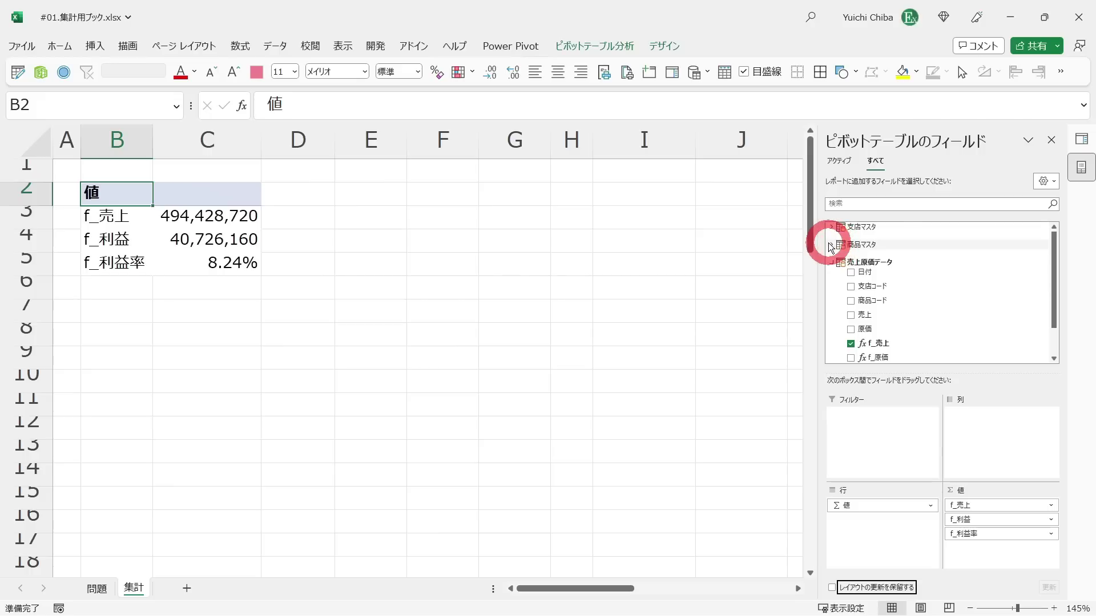
pyautogui.click(831, 246)
pyautogui.moveTo(868, 262); pyautogui.dragTo(858, 517)
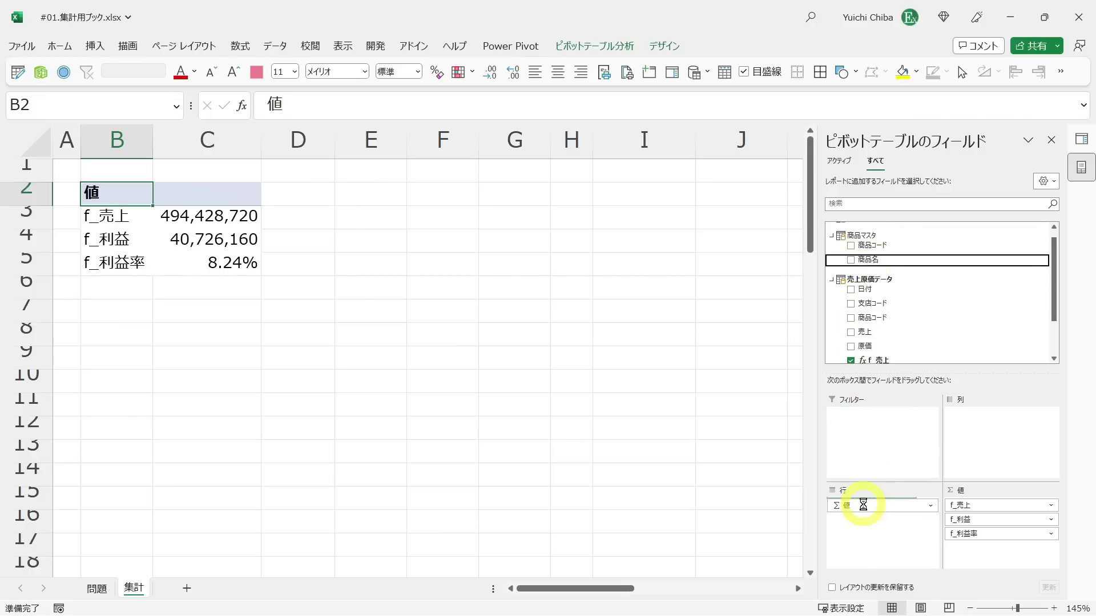
pyautogui.moveTo(863, 504); pyautogui.dragTo(862, 508)
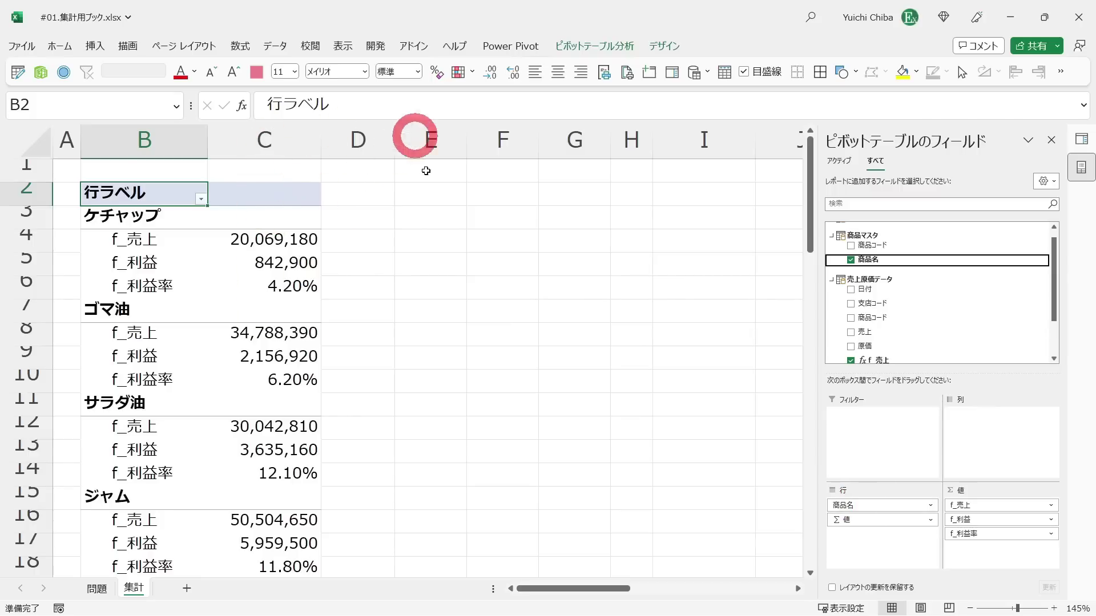
# - Add 支店名 from 支店マスタ as the PivotTable columns
pyautogui.scroll(1, 841, 236)
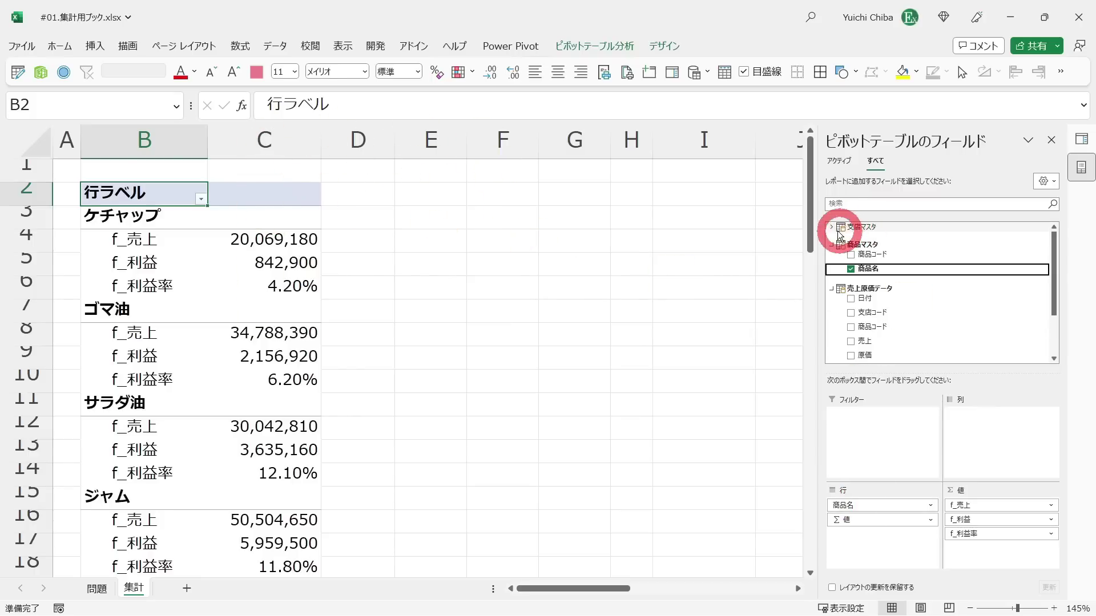
pyautogui.click(832, 227)
pyautogui.moveTo(870, 254); pyautogui.dragTo(1008, 469)
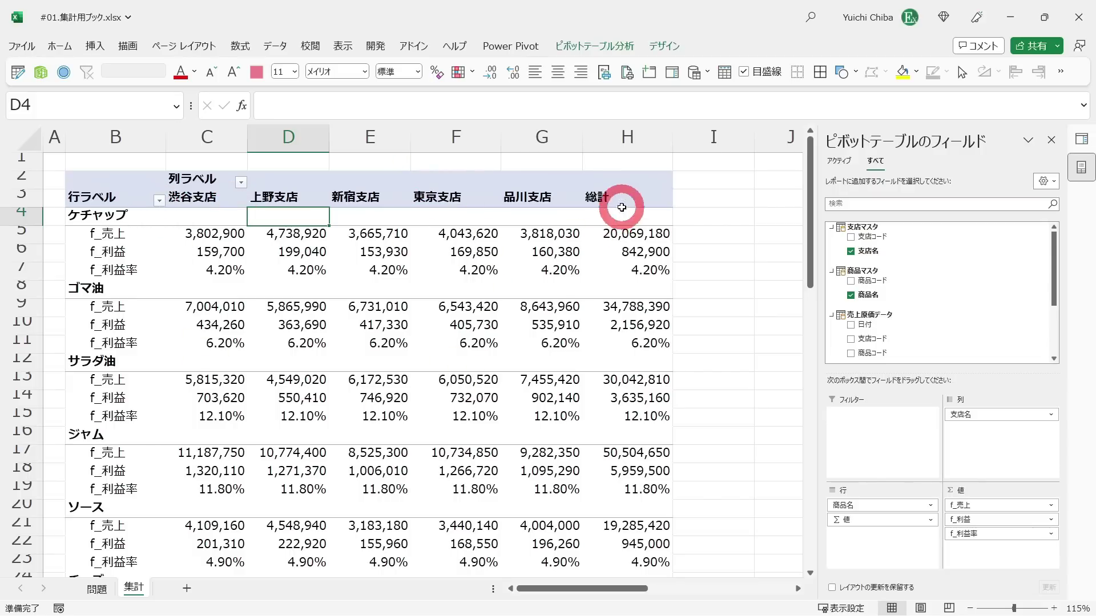
# - Sort the product rows by total sales, largest first
pyautogui.click(630, 236)
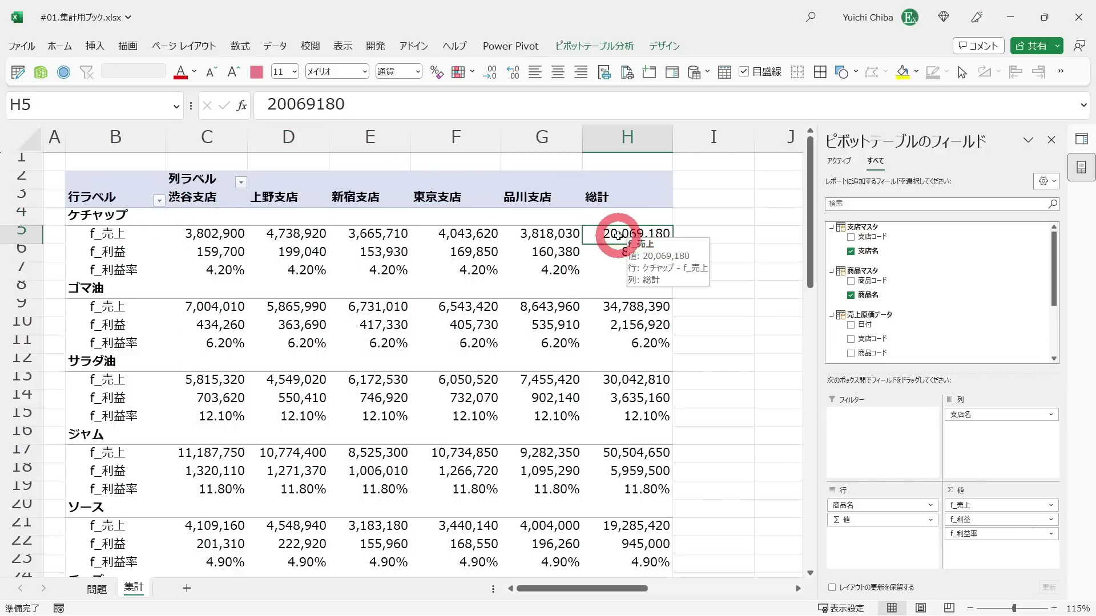
pyautogui.rightClick(622, 238)
pyautogui.moveTo(667, 354)
pyautogui.click(805, 376)
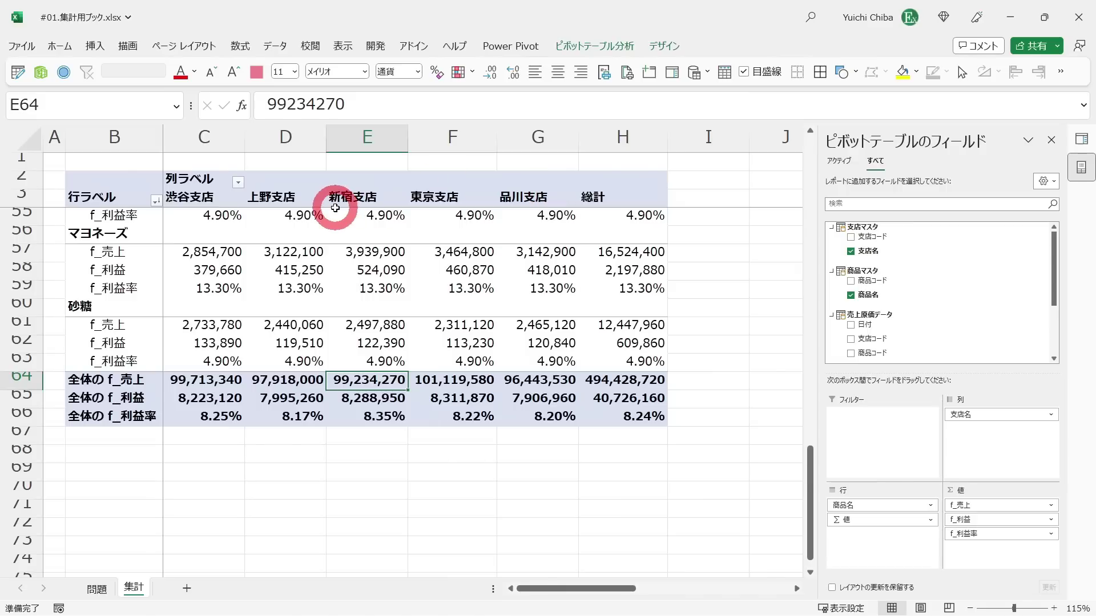
# - Sort branch columns left to right by grand-total sales descending, putting 東京支店 first
pyautogui.click(200, 382)
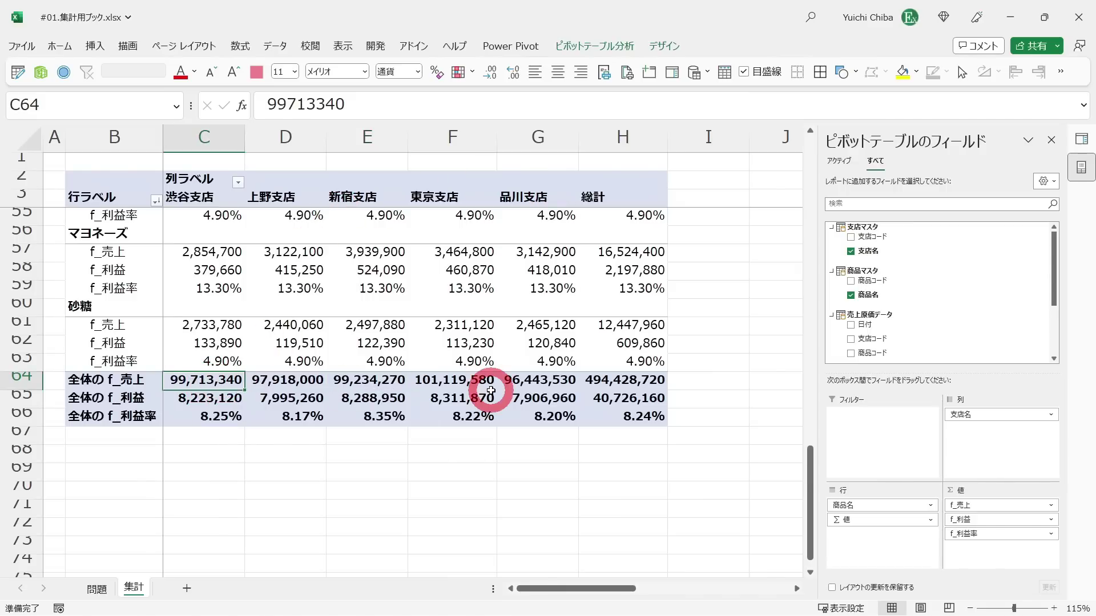
pyautogui.click(365, 382)
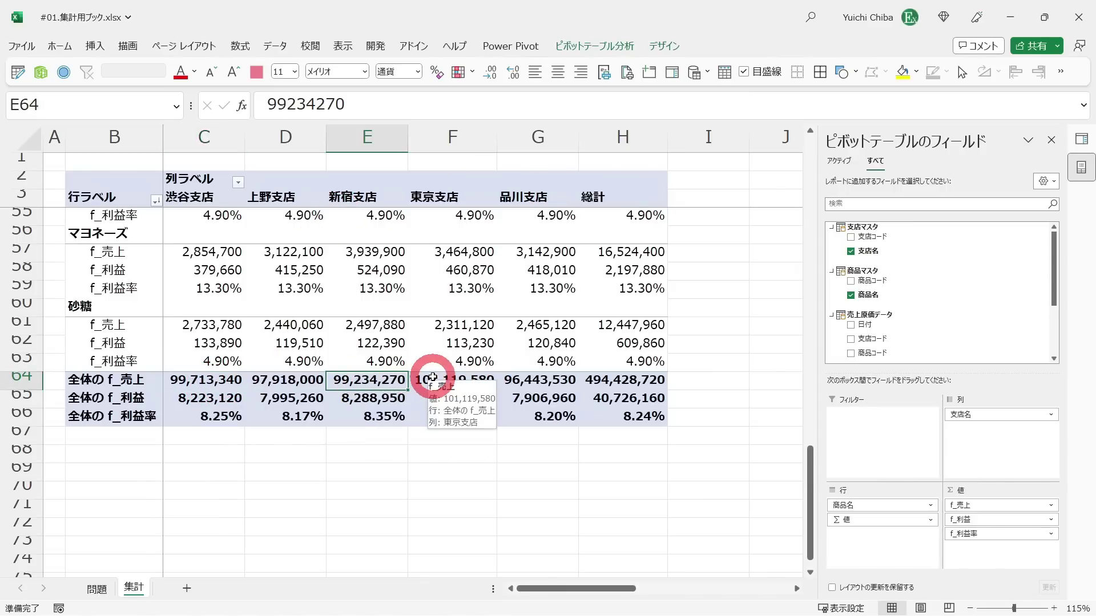
pyautogui.click(430, 381)
pyautogui.rightClick(428, 381)
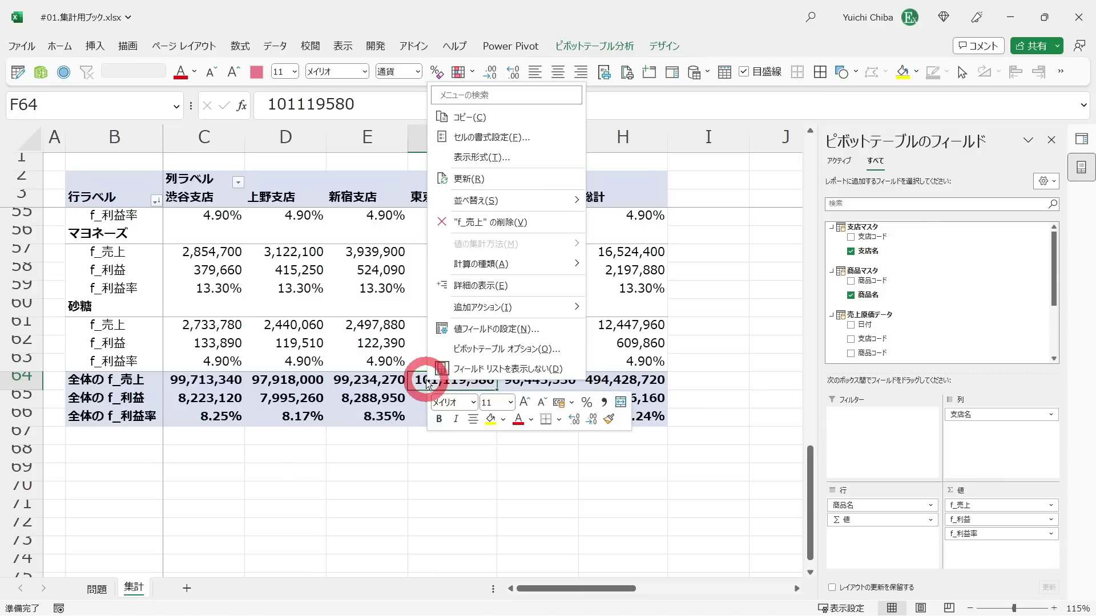
pyautogui.moveTo(506, 200)
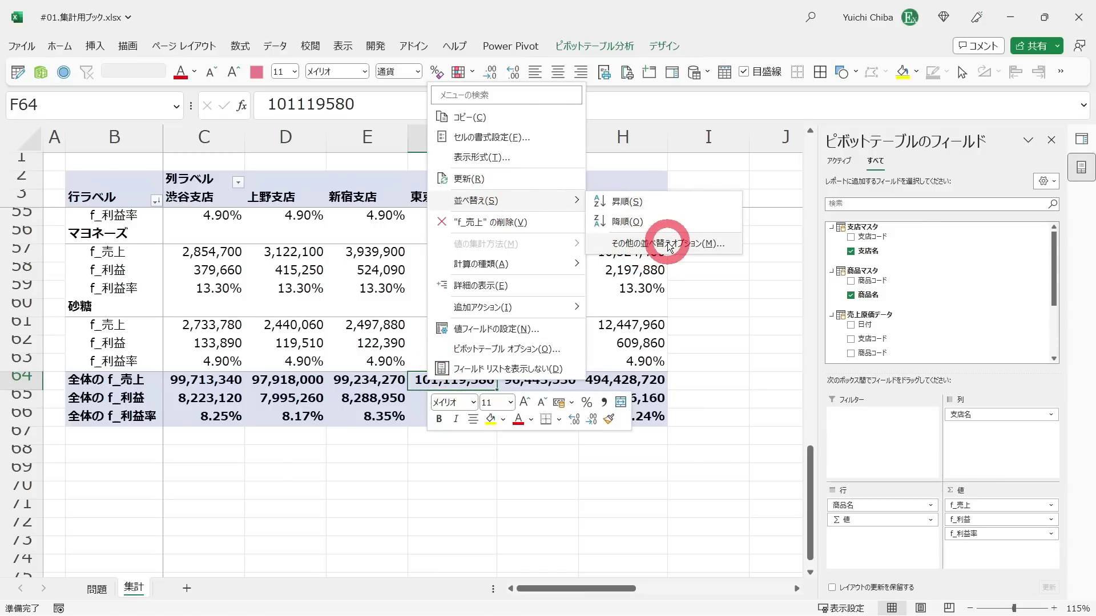
pyautogui.click(670, 246)
pyautogui.click(346, 290)
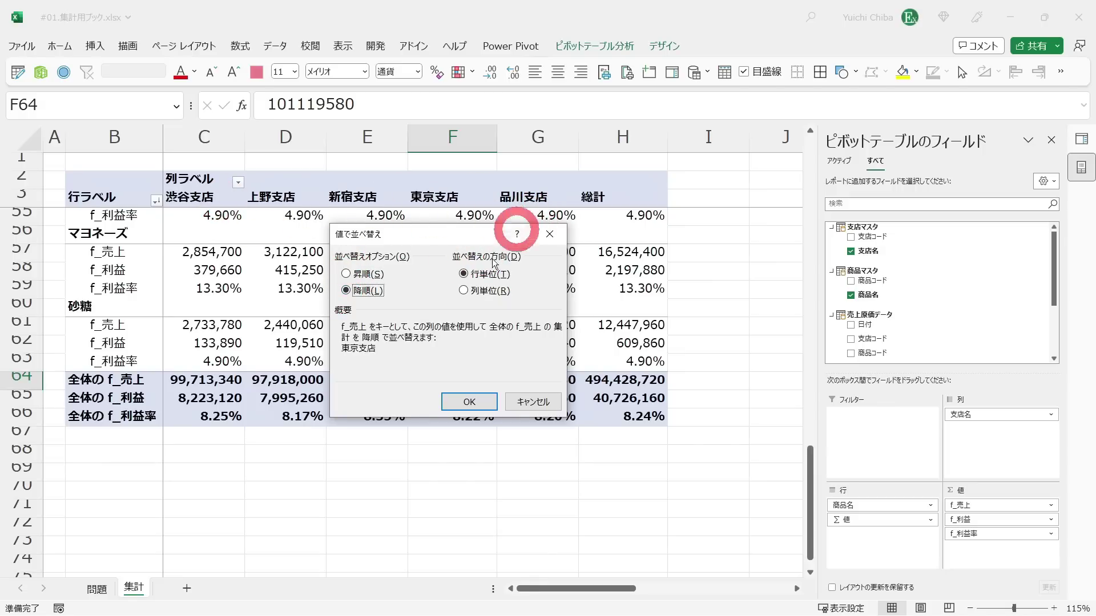
pyautogui.click(464, 291)
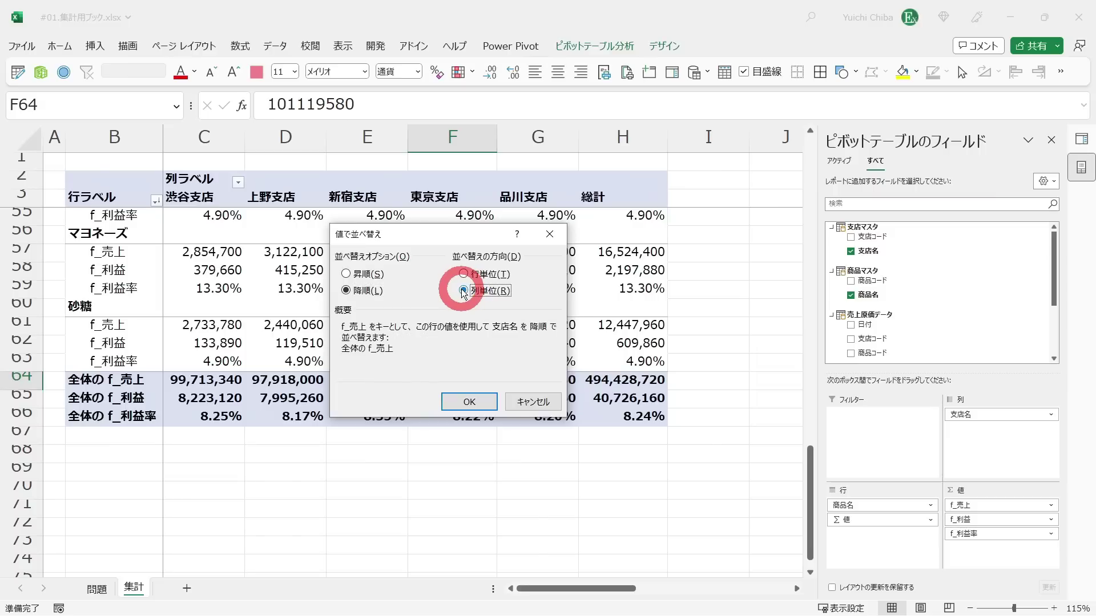
pyautogui.click(469, 402)
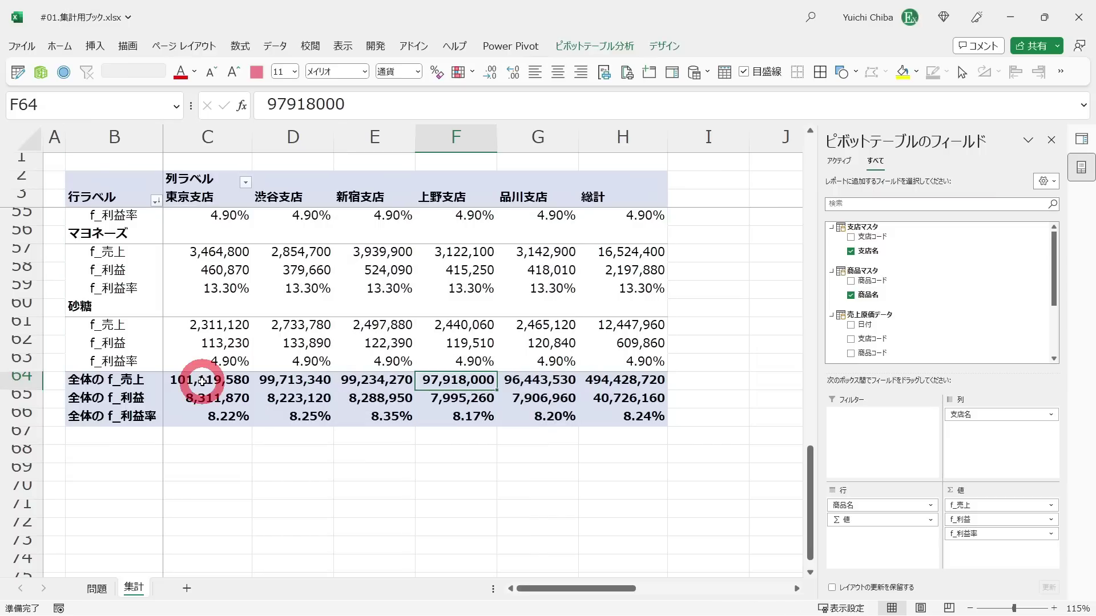
pyautogui.moveTo(207, 380)
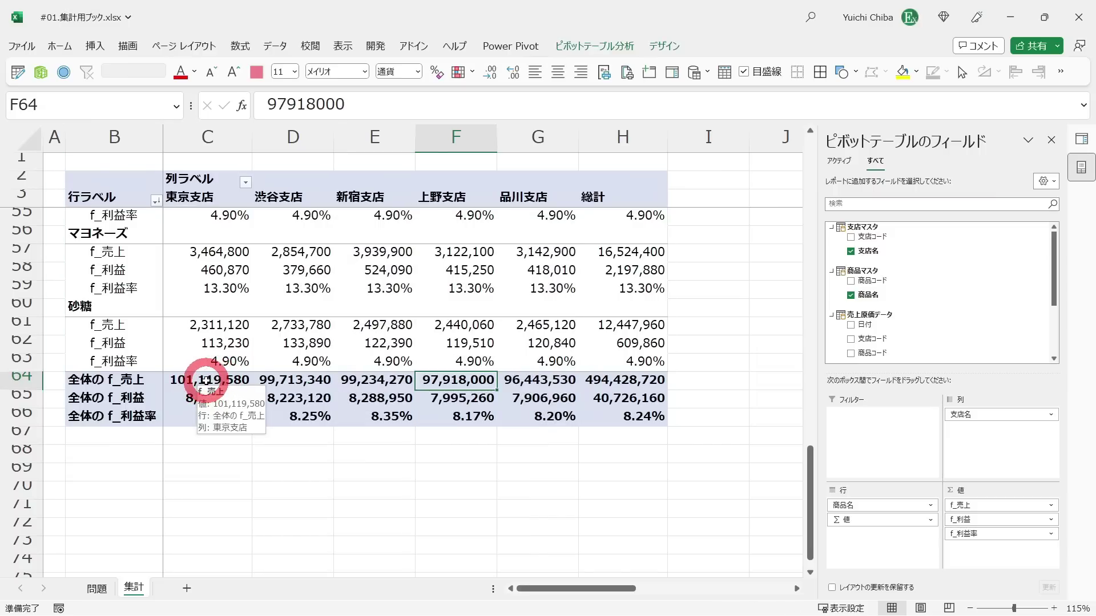
pyautogui.click(625, 381)
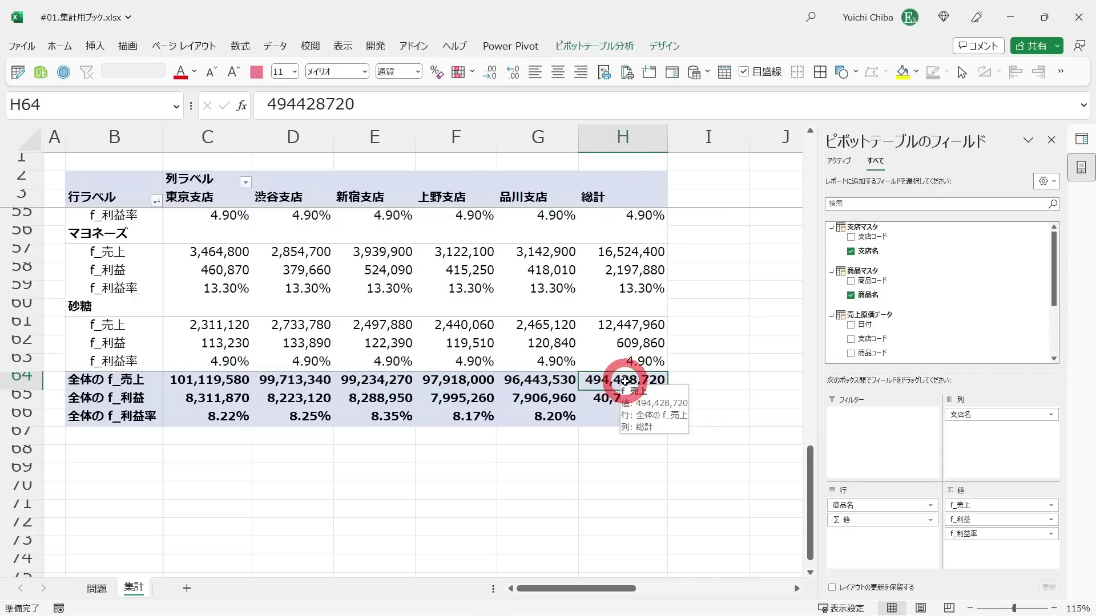
pyautogui.scroll(17, 625, 380)
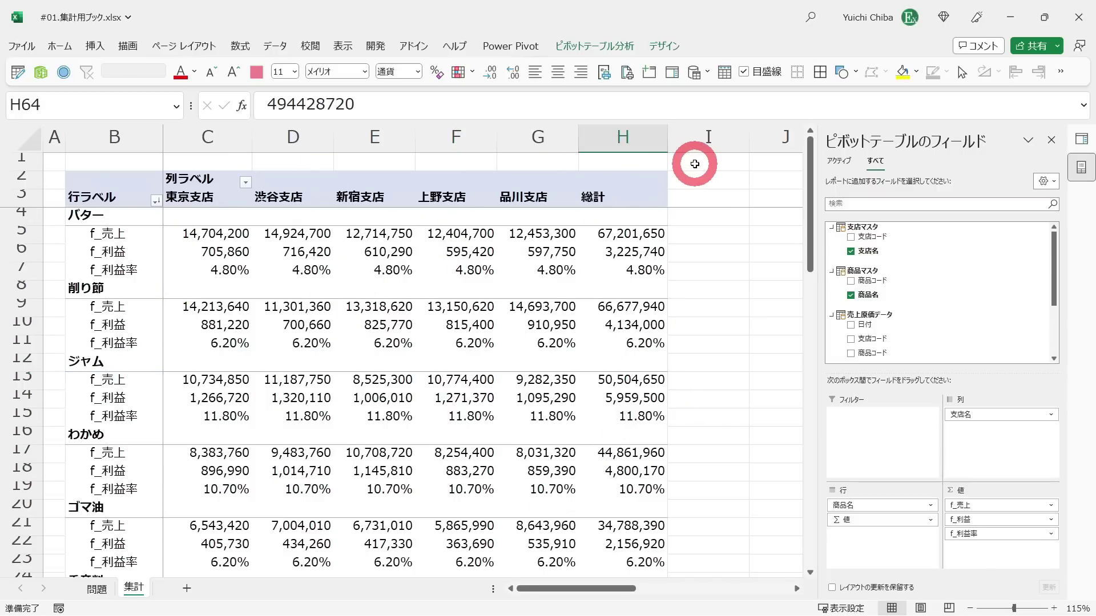